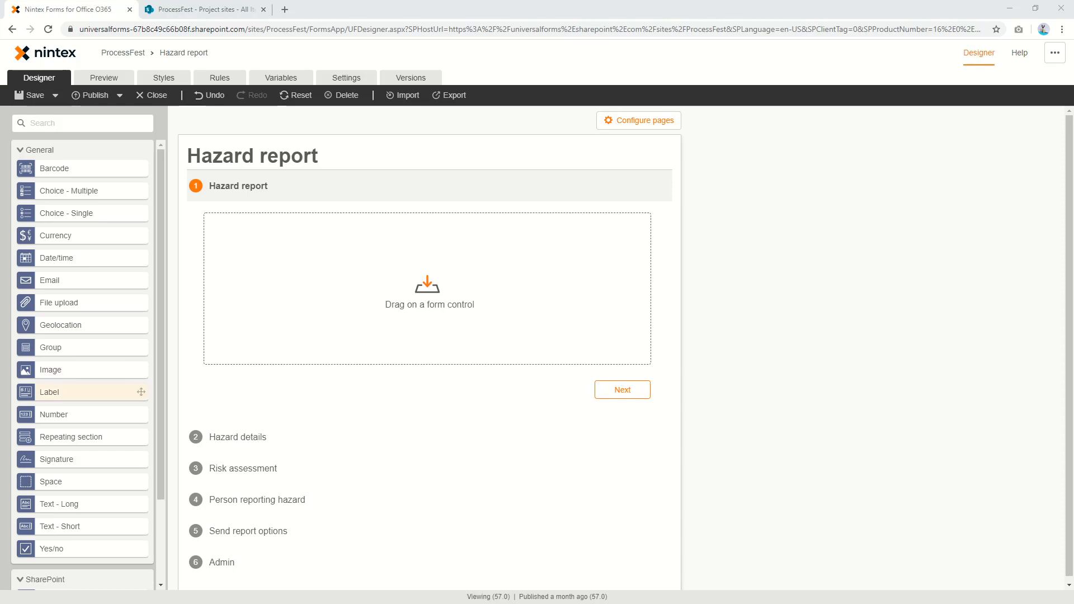
Add a List lookup control to the first page of the form and set its source list to Project sites.
{"action": "scroll", "coordinate": [84, 392], "scroll_direction": "down", "scroll_amount": 3}
{"action": "left_click_drag", "start_coordinate": [84, 493], "coordinate": [378, 224]}
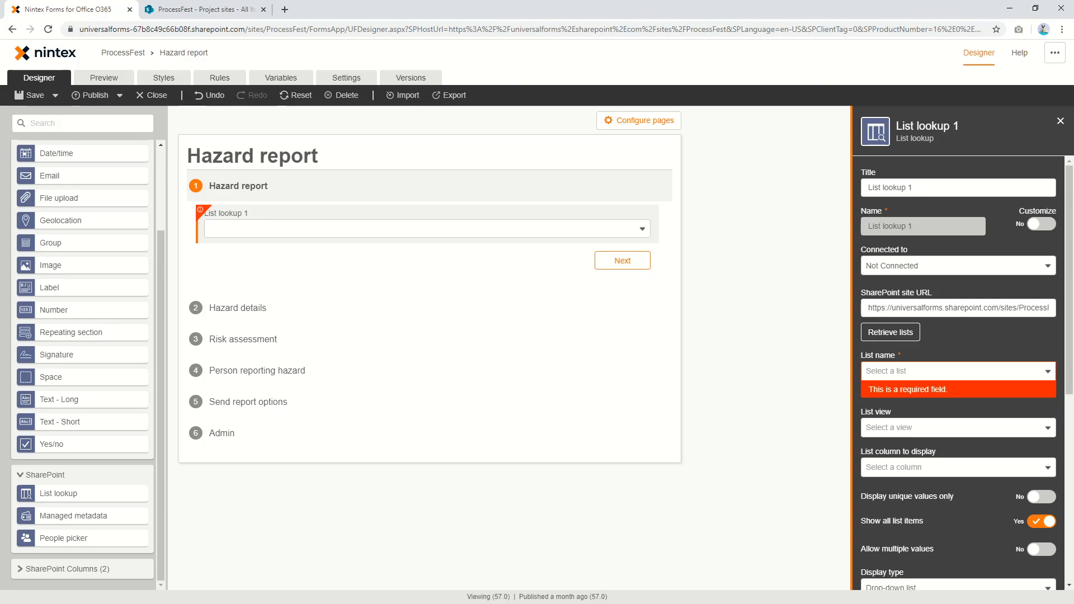
{"action": "left_click", "coordinate": [957, 371]}
{"action": "scroll", "coordinate": [954, 439], "scroll_direction": "down", "scroll_amount": 1}
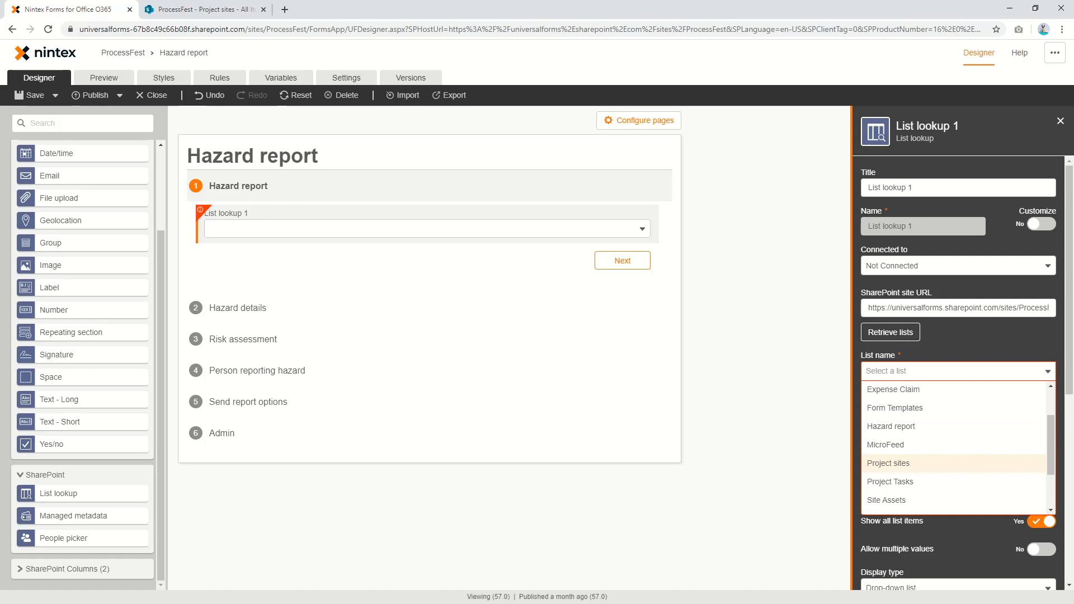
{"action": "left_click", "coordinate": [895, 463]}
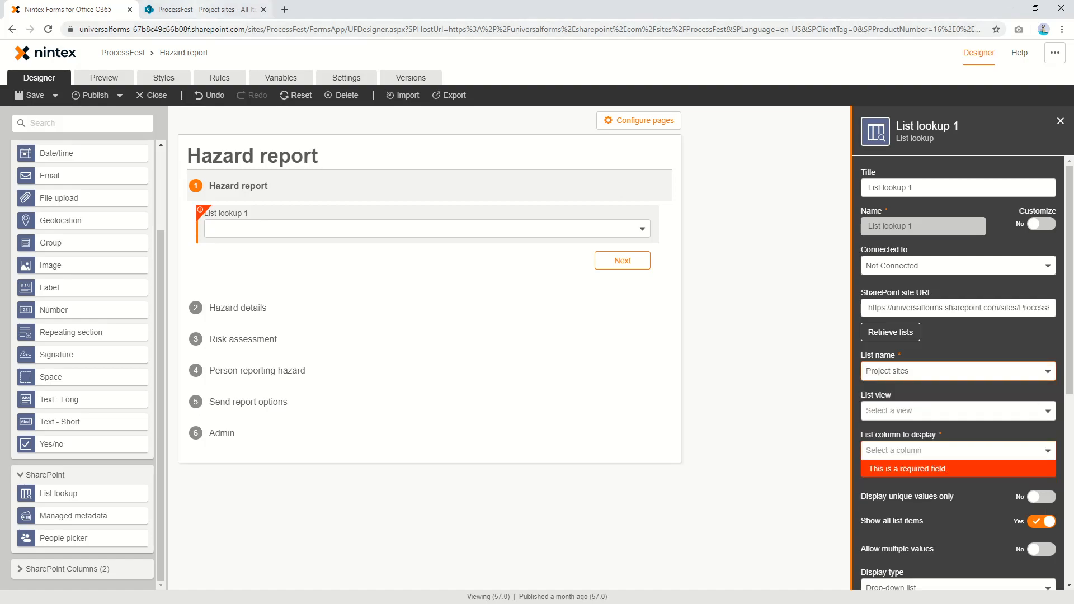
Switch to the SharePoint Project sites list and examine its columns and entries, then return to the form designer.
{"action": "left_click", "coordinate": [201, 9]}
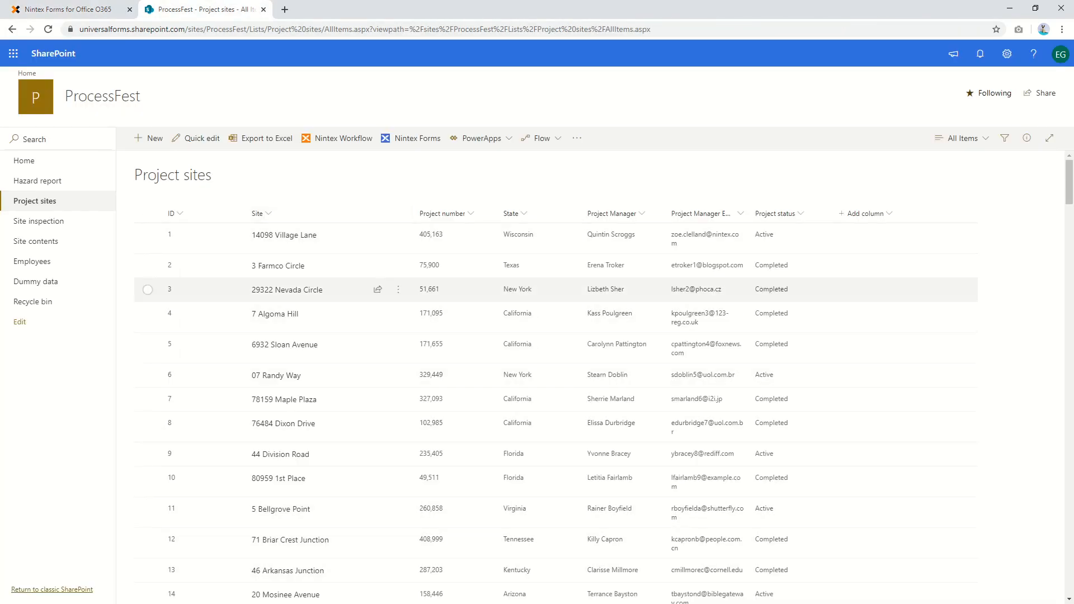
{"action": "scroll", "coordinate": [391, 317], "scroll_direction": "down", "scroll_amount": 20}
{"action": "scroll", "coordinate": [391, 335], "scroll_direction": "up", "scroll_amount": 5}
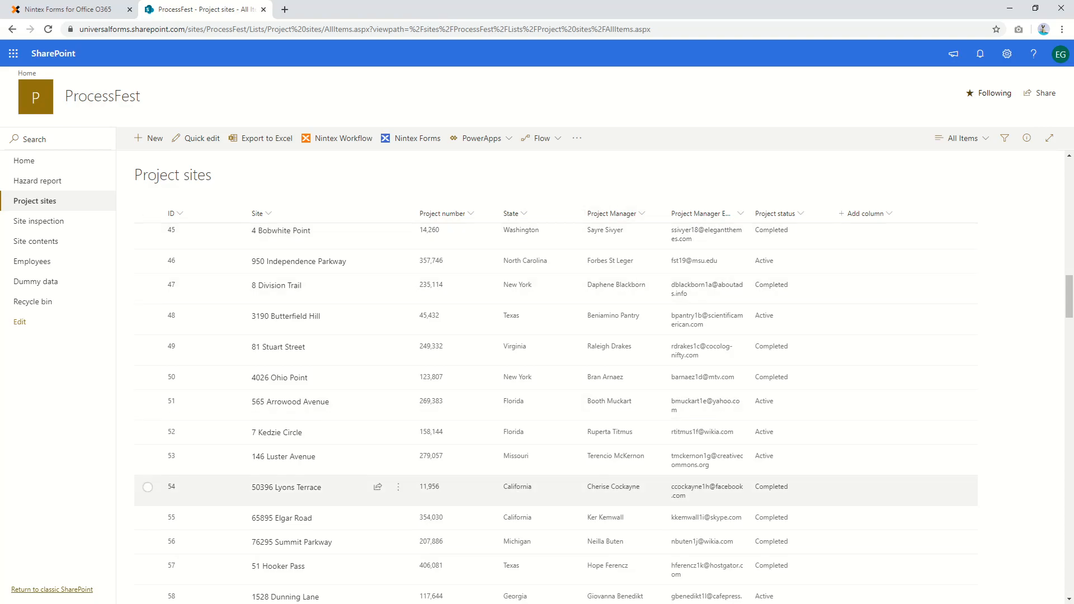
{"action": "left_click", "coordinate": [74, 9]}
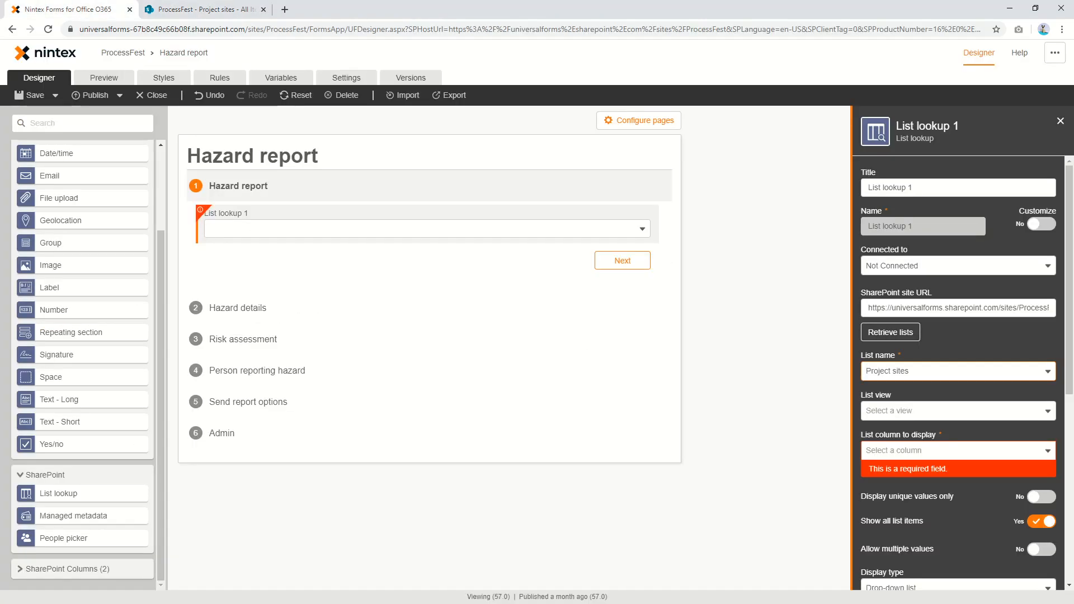
Set the lookup's list view to States (Alphabetical) and its display column to State.
{"action": "left_click", "coordinate": [951, 411]}
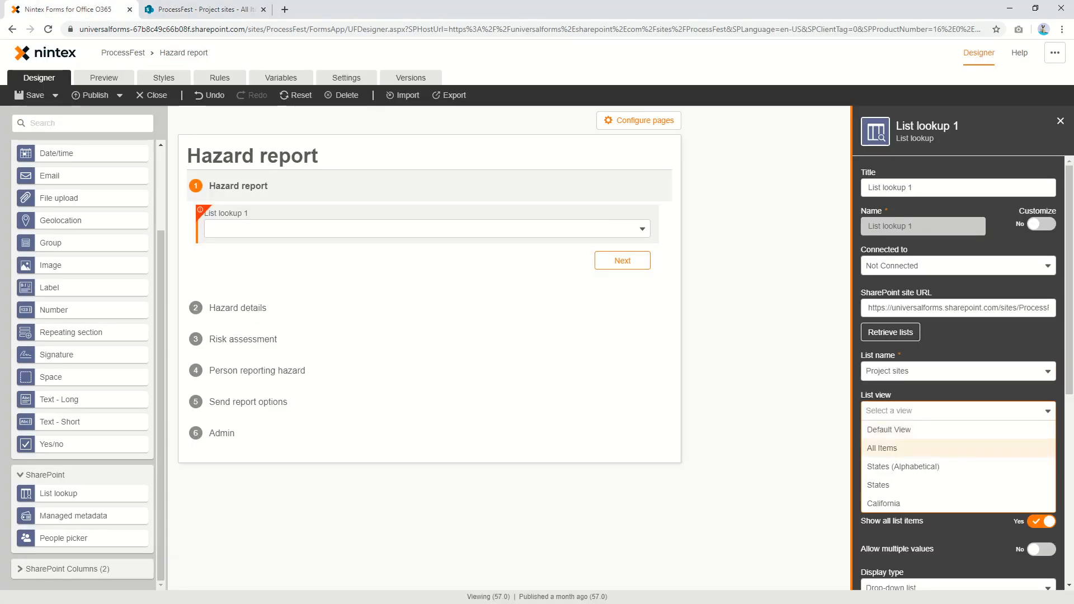
{"action": "left_click", "coordinate": [903, 466]}
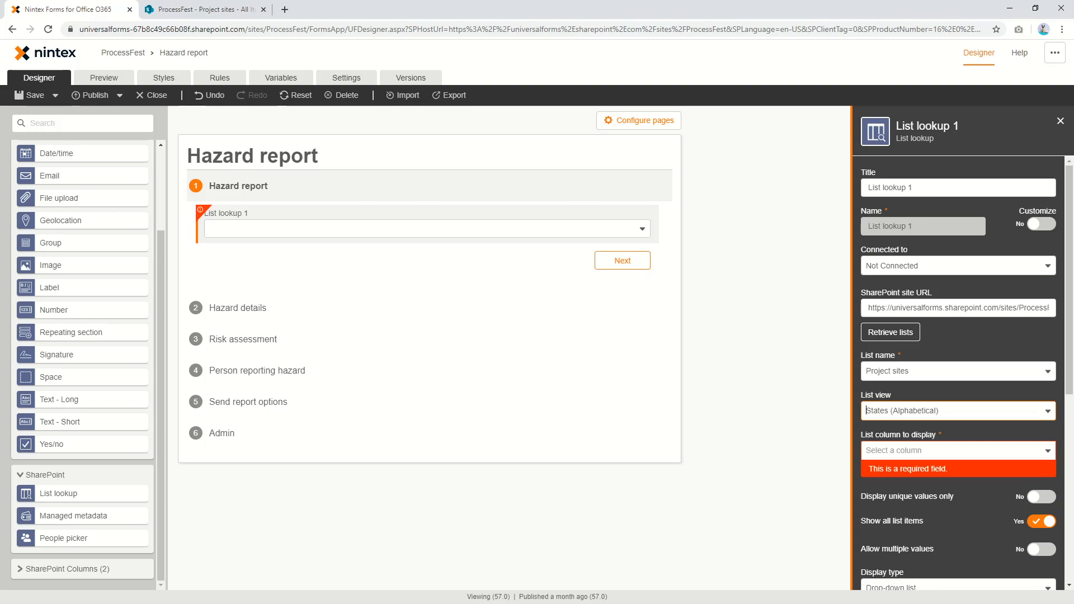
{"action": "left_click", "coordinate": [951, 451]}
{"action": "scroll", "coordinate": [951, 544], "scroll_direction": "down", "scroll_amount": 3}
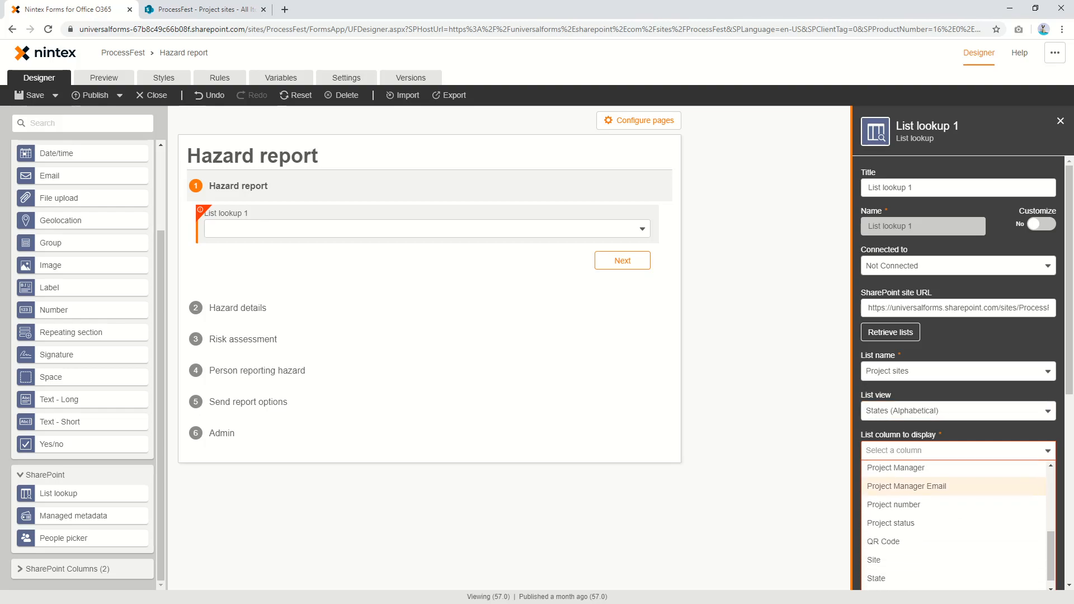
{"action": "left_click", "coordinate": [876, 578]}
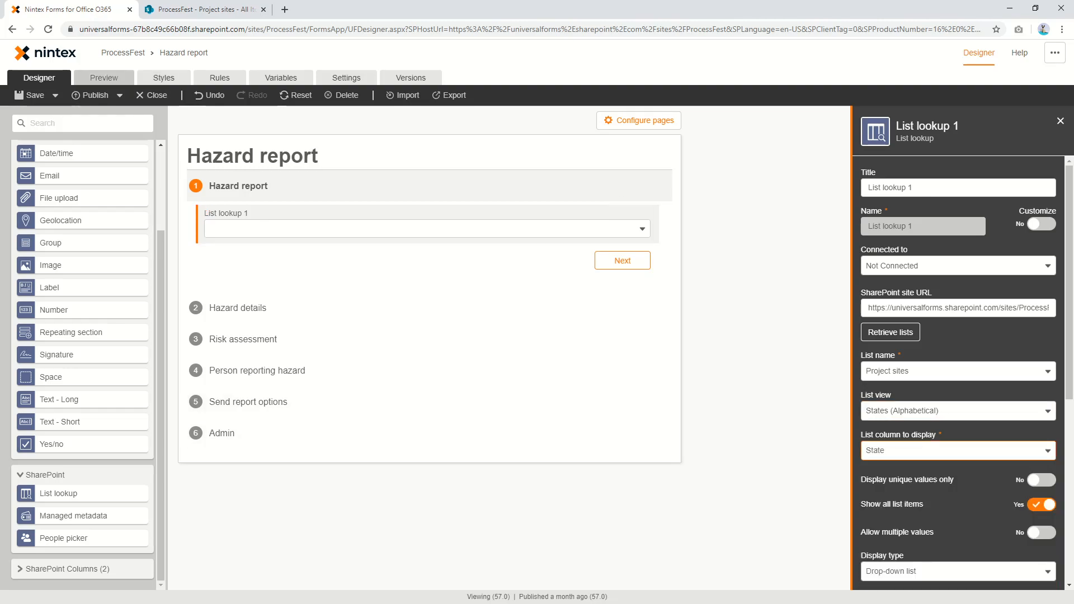
Preview the form and compare the lookup's drop-down choices with the SharePoint Project sites list.
{"action": "left_click", "coordinate": [105, 78]}
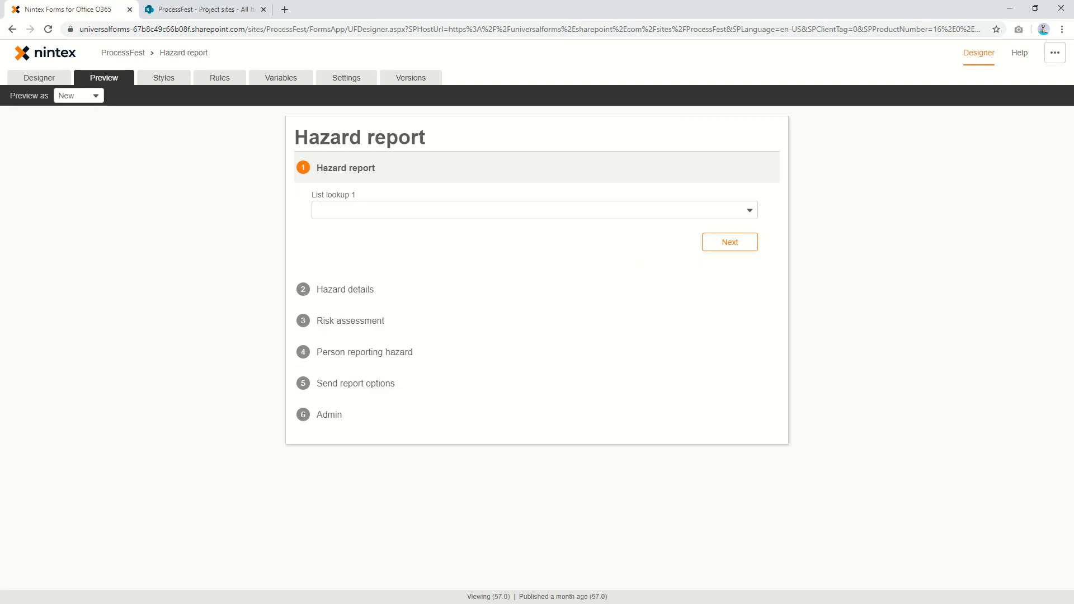
{"action": "left_click", "coordinate": [535, 211]}
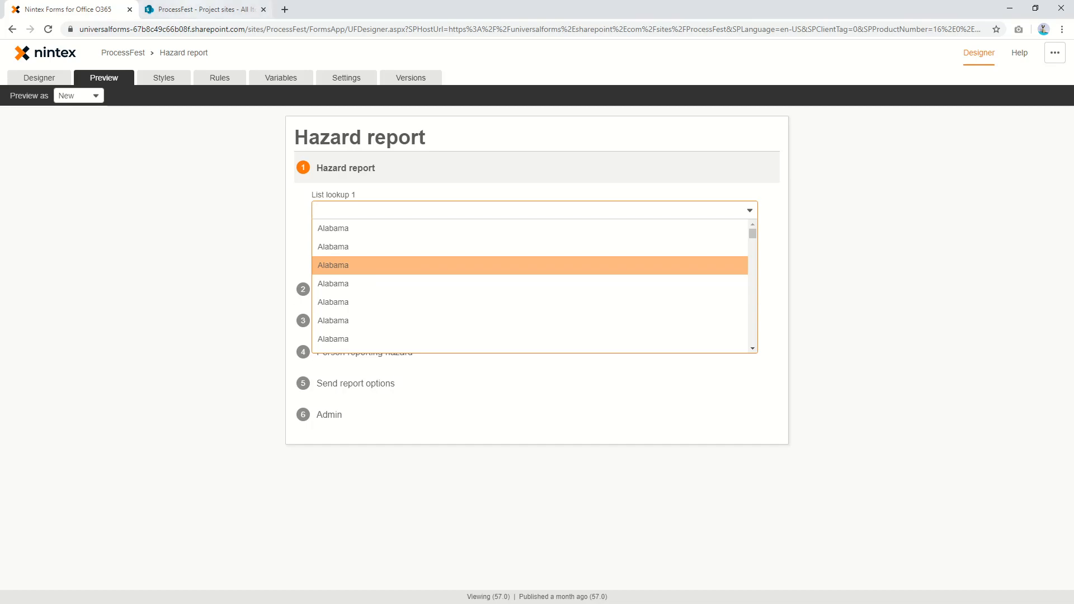
{"action": "left_click", "coordinate": [201, 9]}
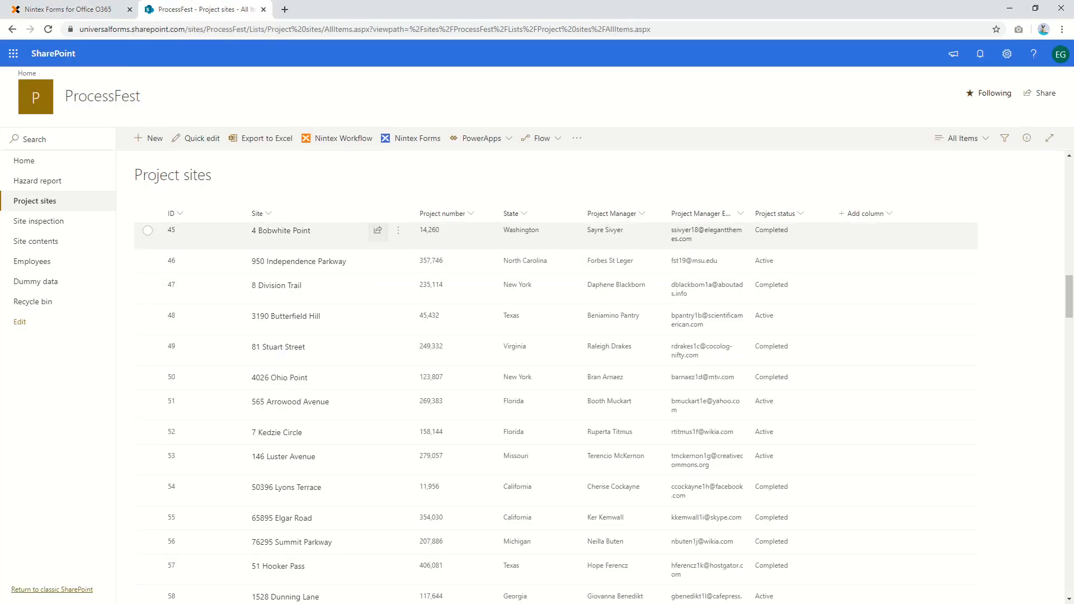
{"action": "left_click", "coordinate": [67, 10]}
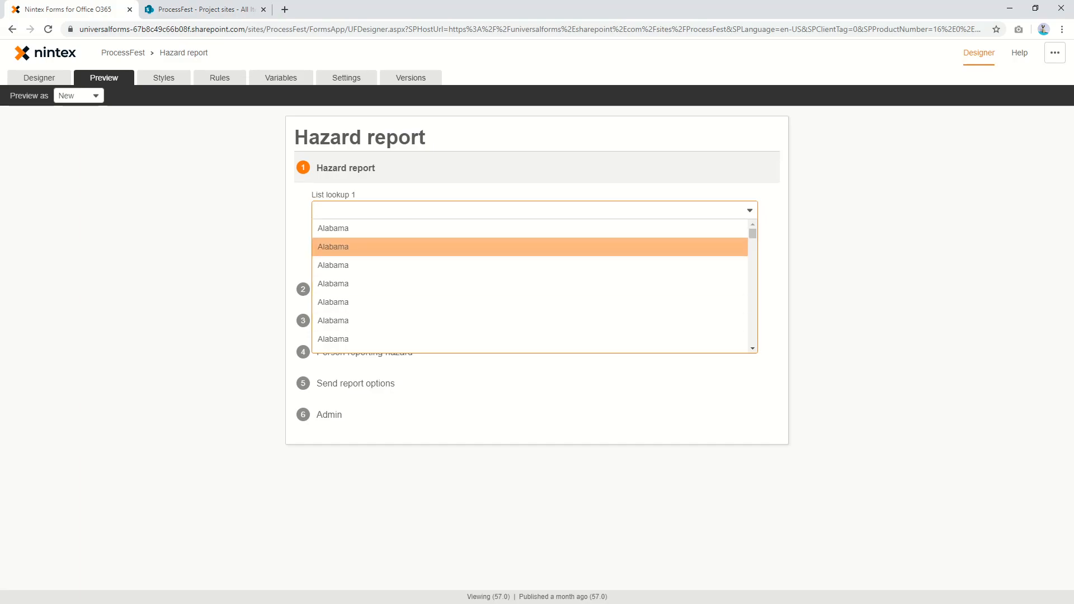
{"action": "left_click", "coordinate": [38, 78]}
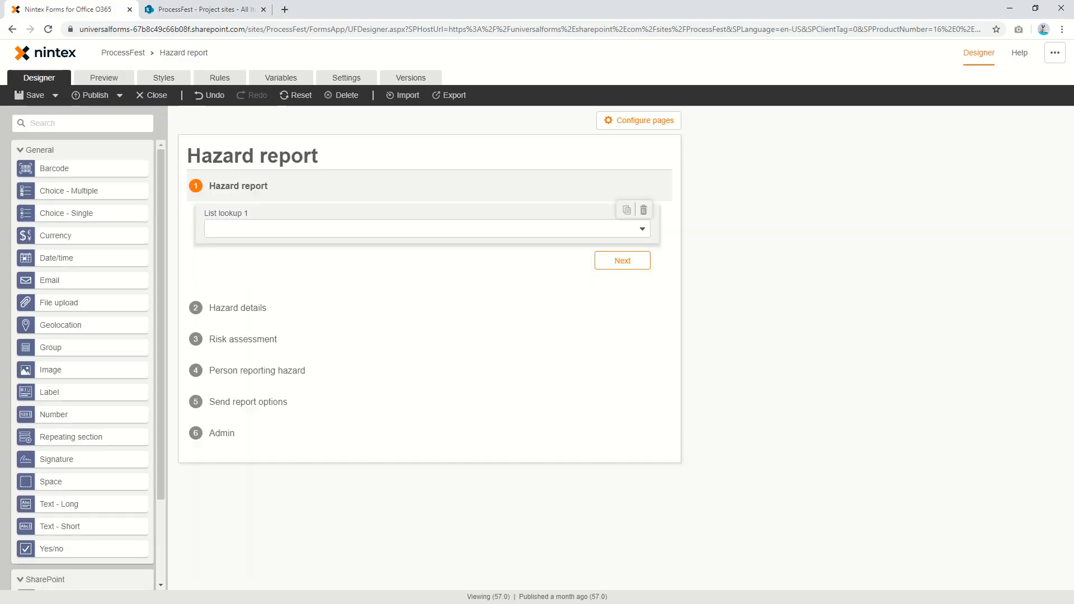
Enable Display unique values only for the list lookup and check its choices in a form preview.
{"action": "left_click", "coordinate": [391, 225]}
{"action": "scroll", "coordinate": [958, 373], "scroll_direction": "down", "scroll_amount": 2}
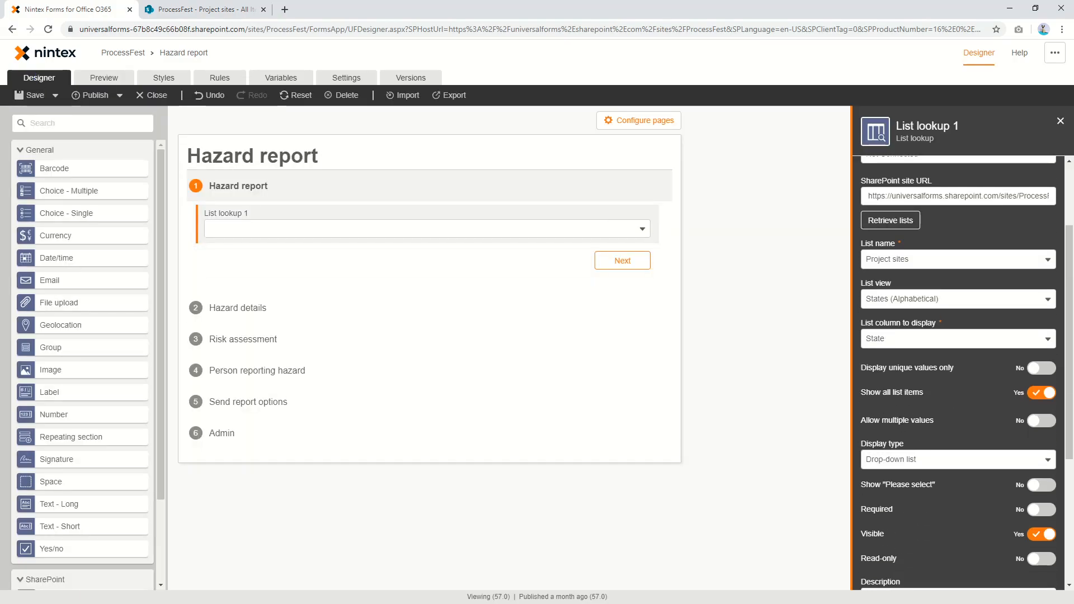
{"action": "left_click", "coordinate": [104, 78]}
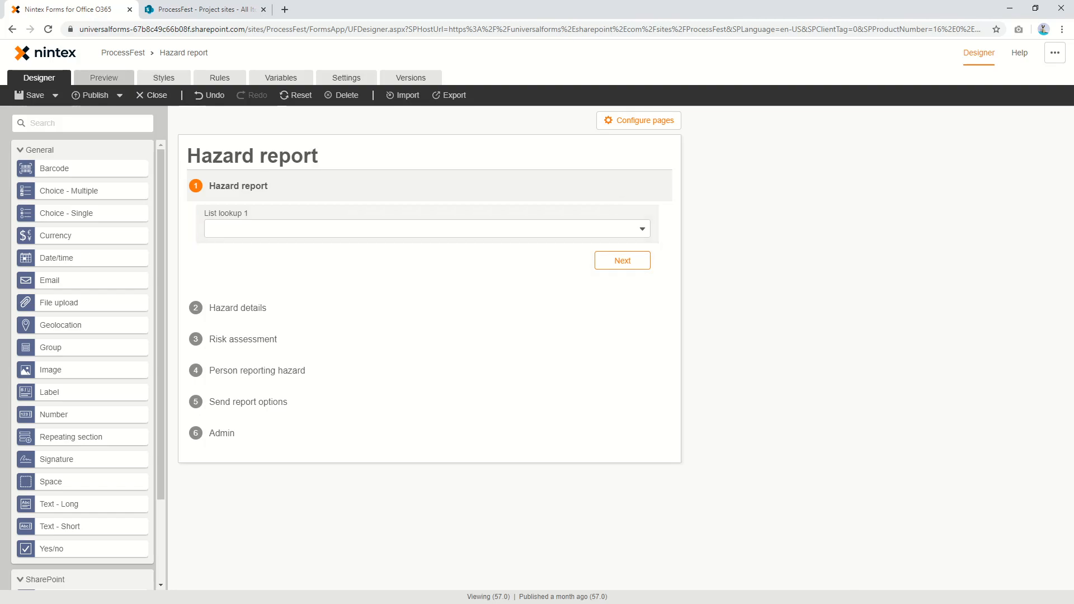
{"action": "left_click", "coordinate": [403, 210]}
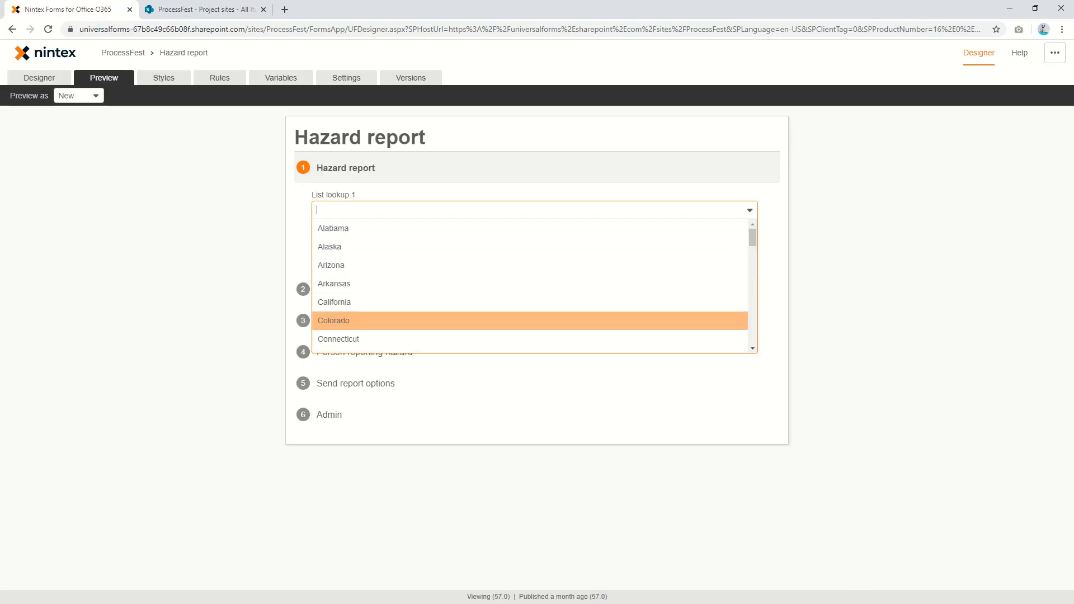
{"action": "key", "text": "Down"}
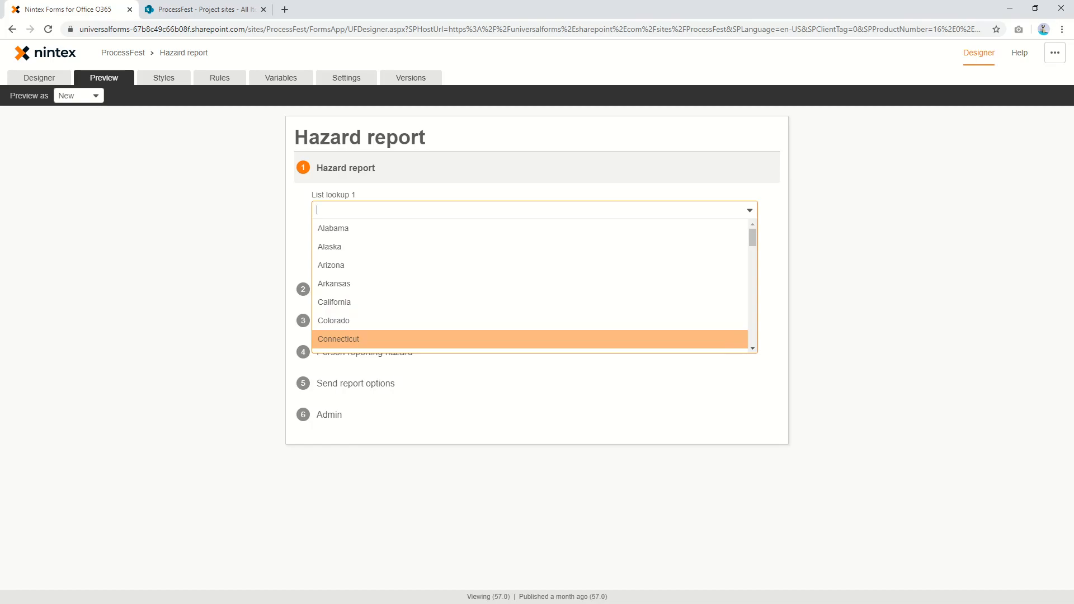
{"action": "left_click", "coordinate": [45, 78]}
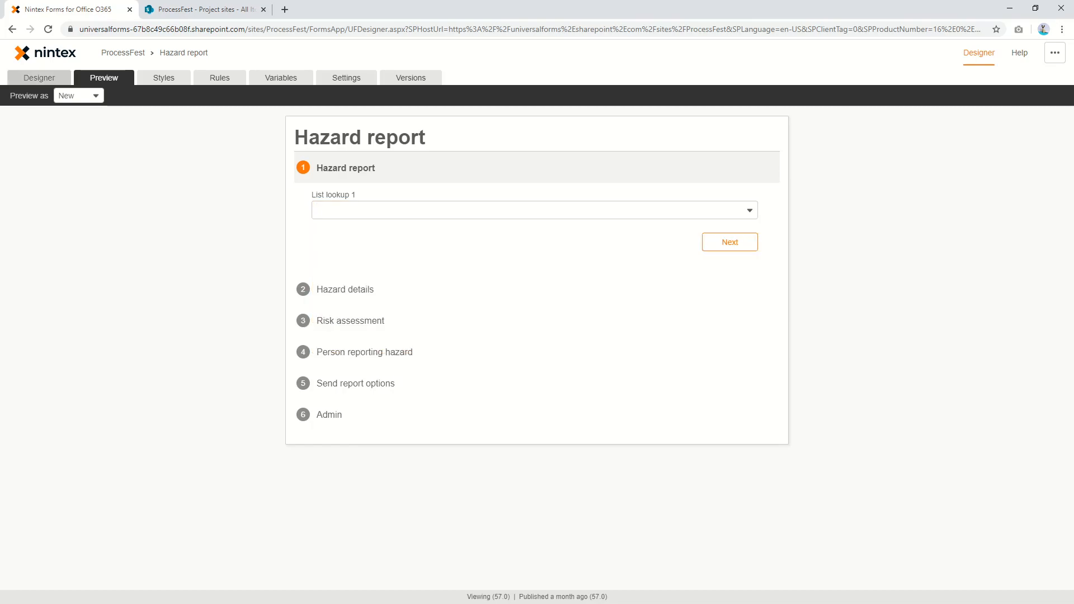
{"action": "left_click", "coordinate": [44, 78]}
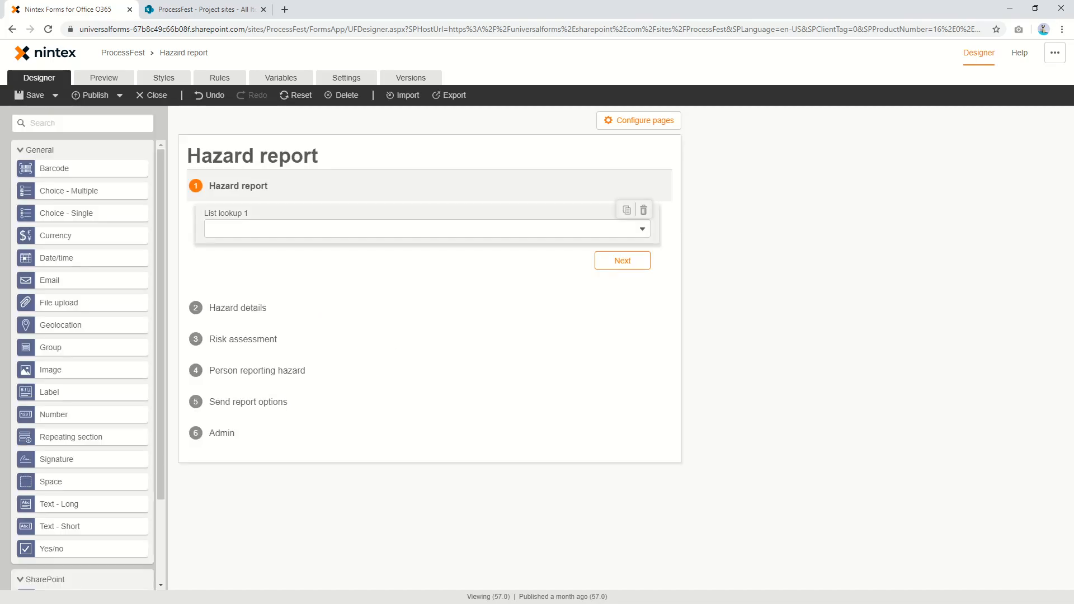
Disable Display unique values only for the list lookup and duplicate the control to make two copies.
{"action": "left_click", "coordinate": [414, 224]}
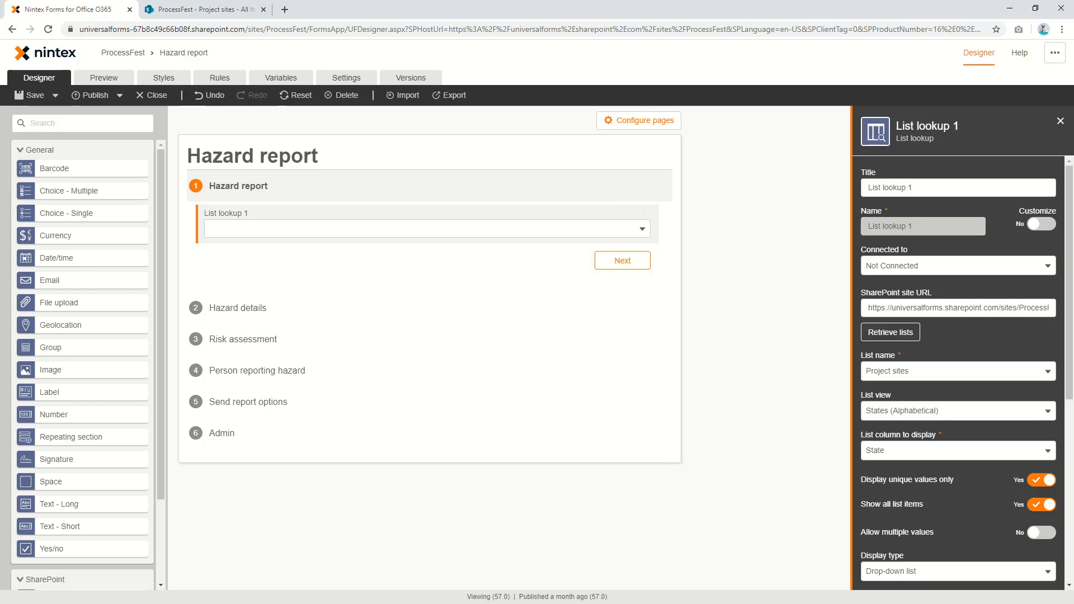
{"action": "left_click", "coordinate": [1042, 480]}
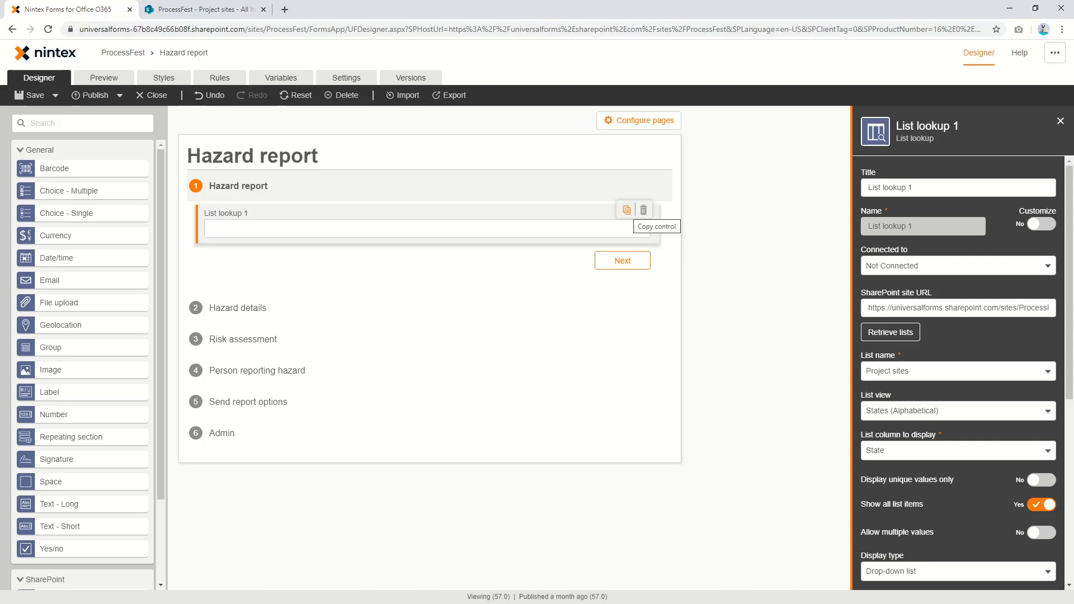
{"action": "left_click", "coordinate": [627, 210]}
{"action": "left_click", "coordinate": [626, 248]}
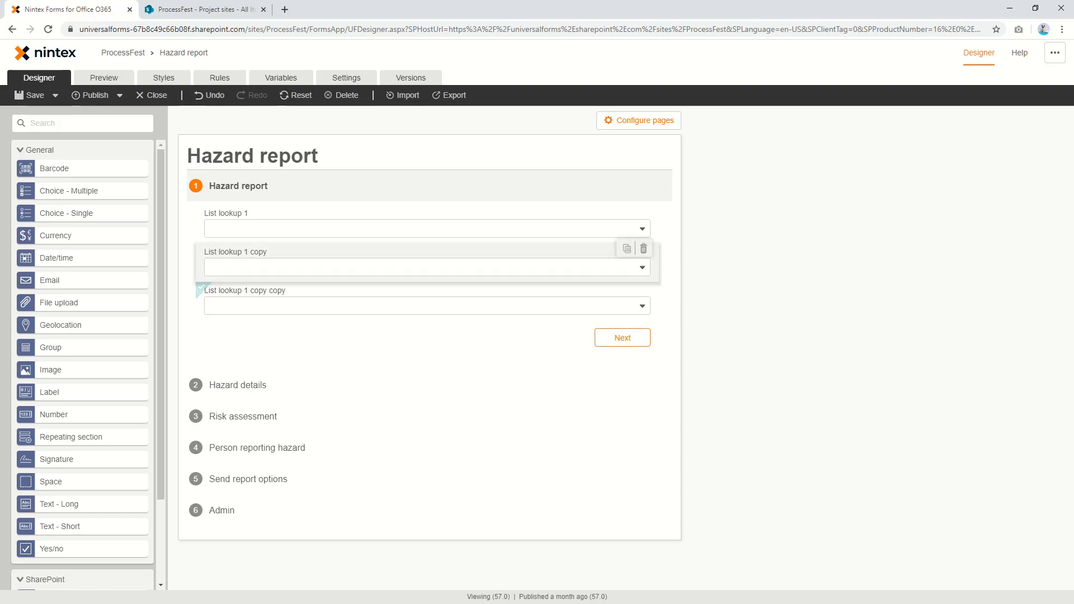
Enable Display unique values only for the first lookup and set its title to States.
{"action": "left_click", "coordinate": [428, 224]}
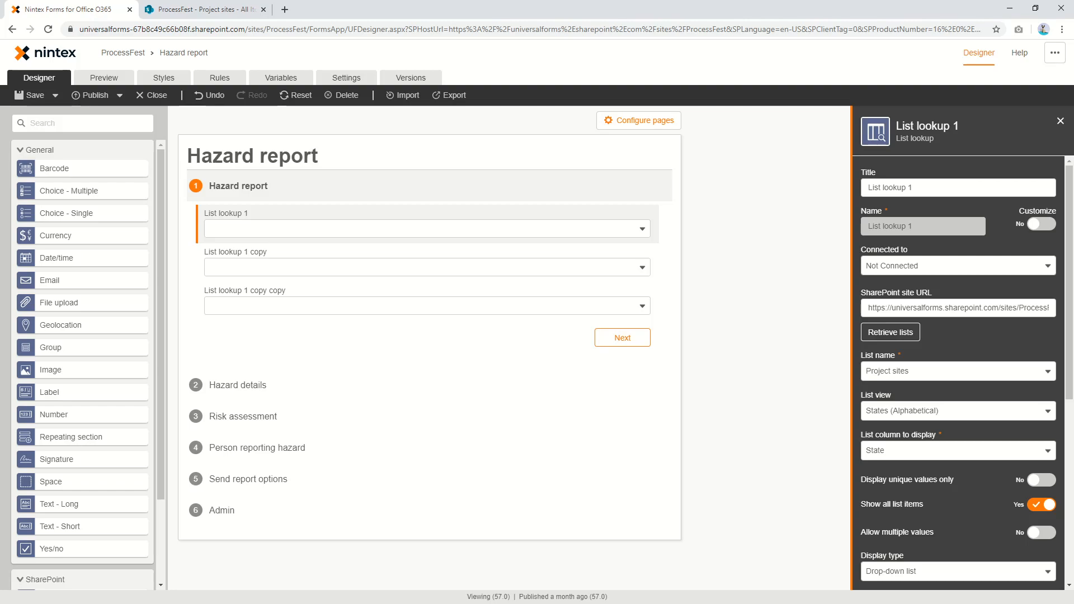
{"action": "scroll", "coordinate": [958, 363], "scroll_direction": "down", "scroll_amount": 3}
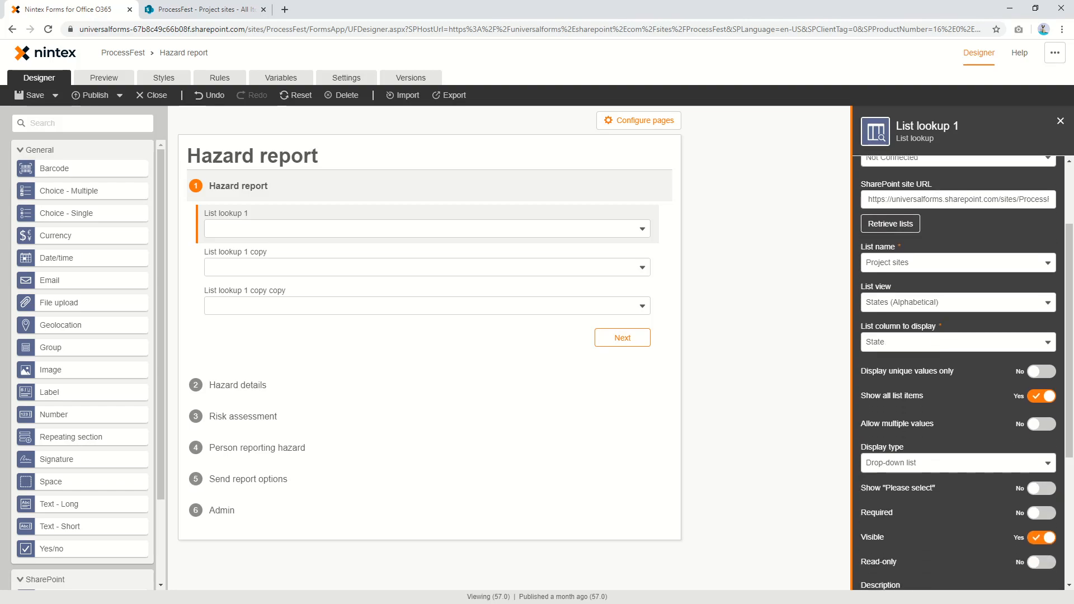
{"action": "scroll", "coordinate": [958, 363], "scroll_direction": "up", "scroll_amount": 3}
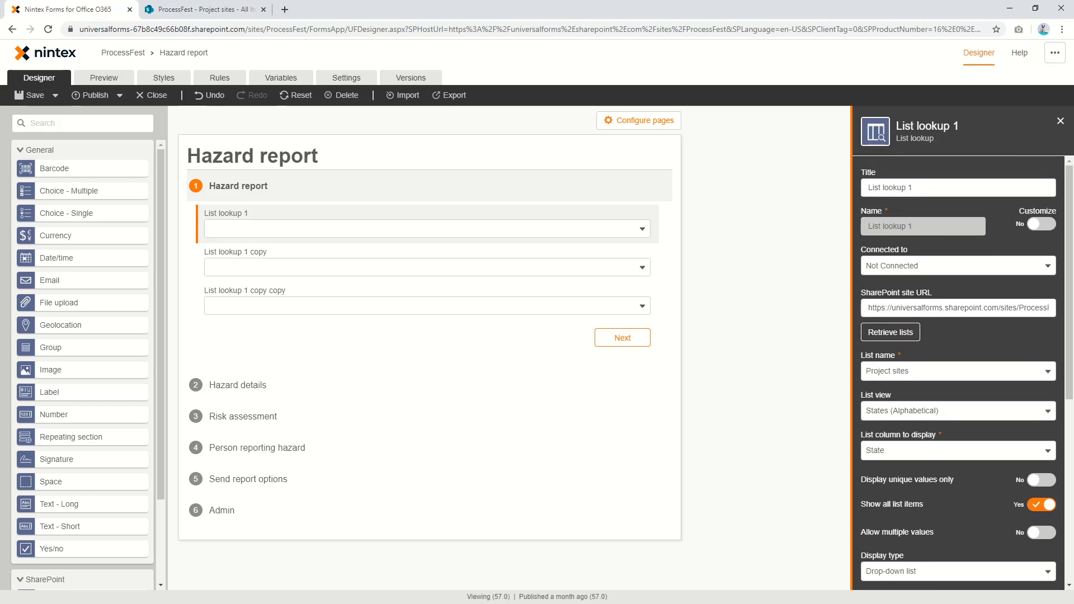
{"action": "left_click", "coordinate": [1041, 480]}
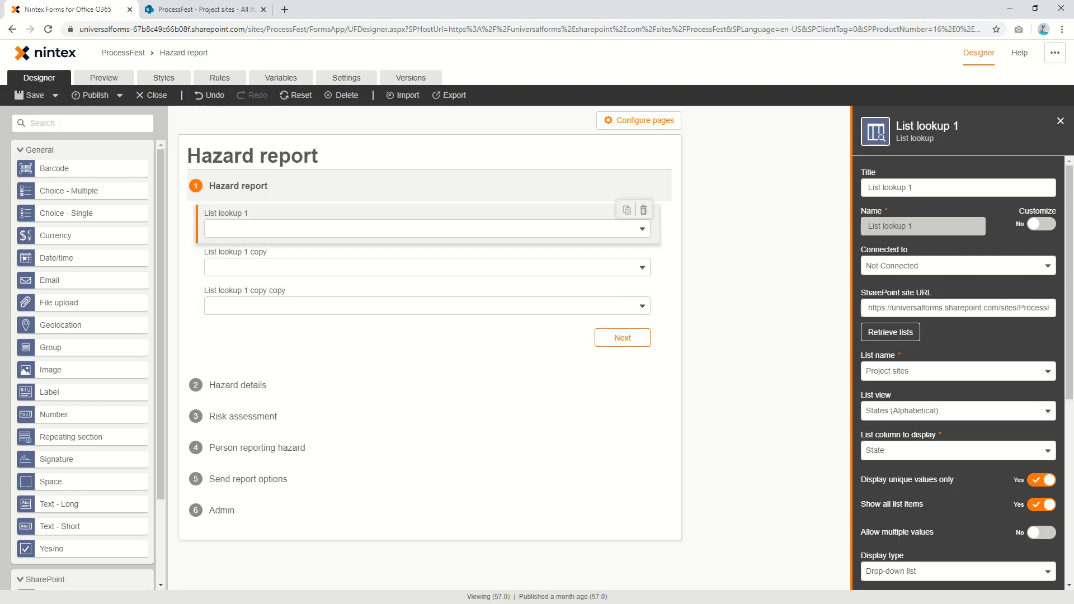
{"action": "triple_click", "coordinate": [890, 188]}
{"action": "type", "text": "STat"}
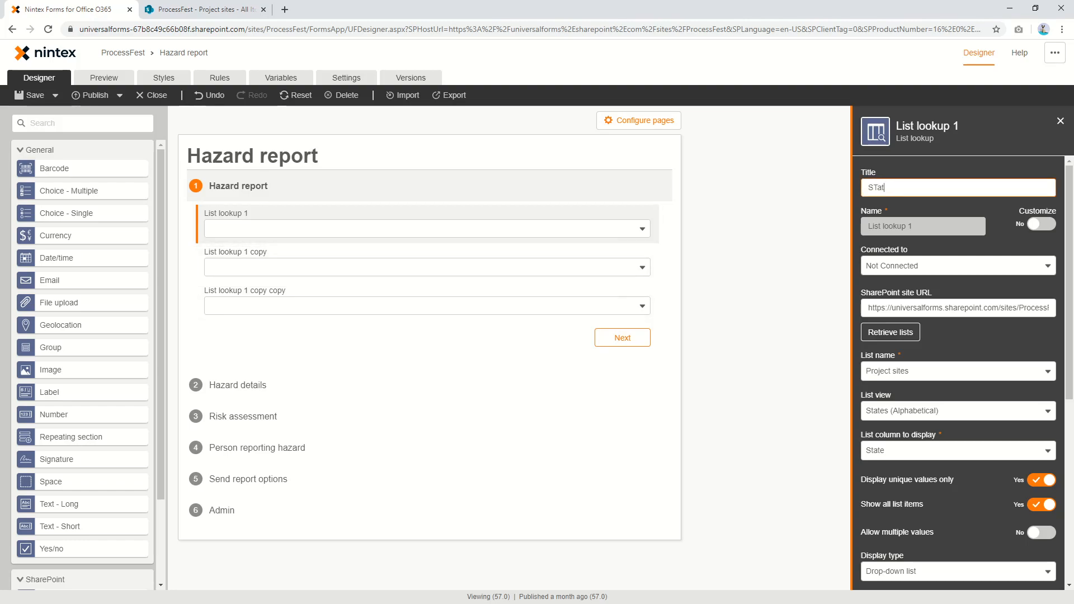
{"action": "key", "text": "BackSpace"}
{"action": "key", "text": "BackSpace"}
{"action": "type", "text": "tates"}
Set the title of the second list lookup to Project Manager.
{"action": "left_click", "coordinate": [428, 263]}
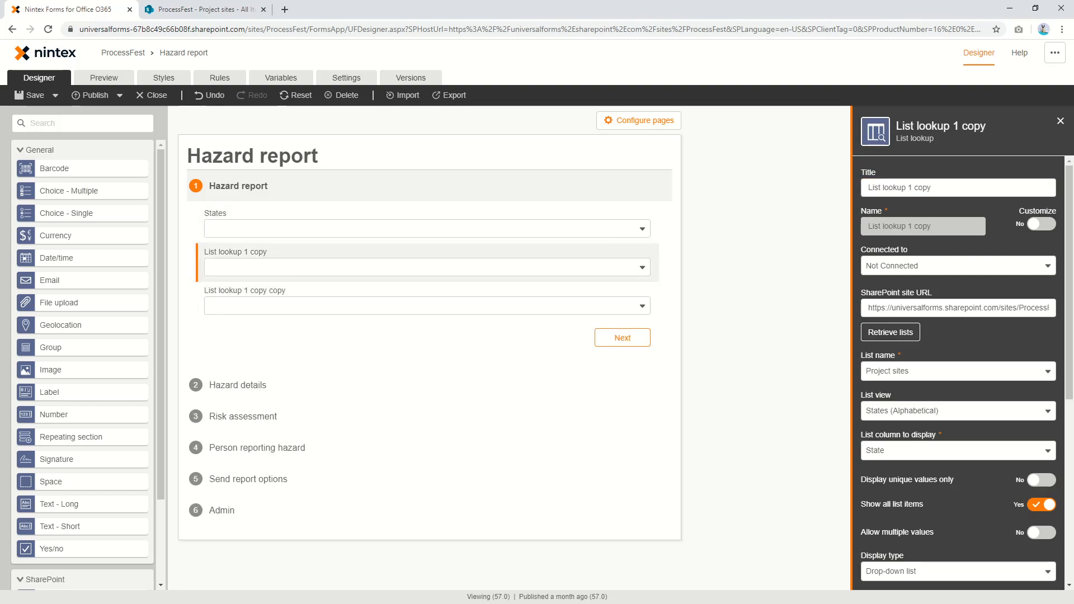
{"action": "left_click_drag", "start_coordinate": [934, 188], "coordinate": [866, 188]}
{"action": "type", "text": "Project M"}
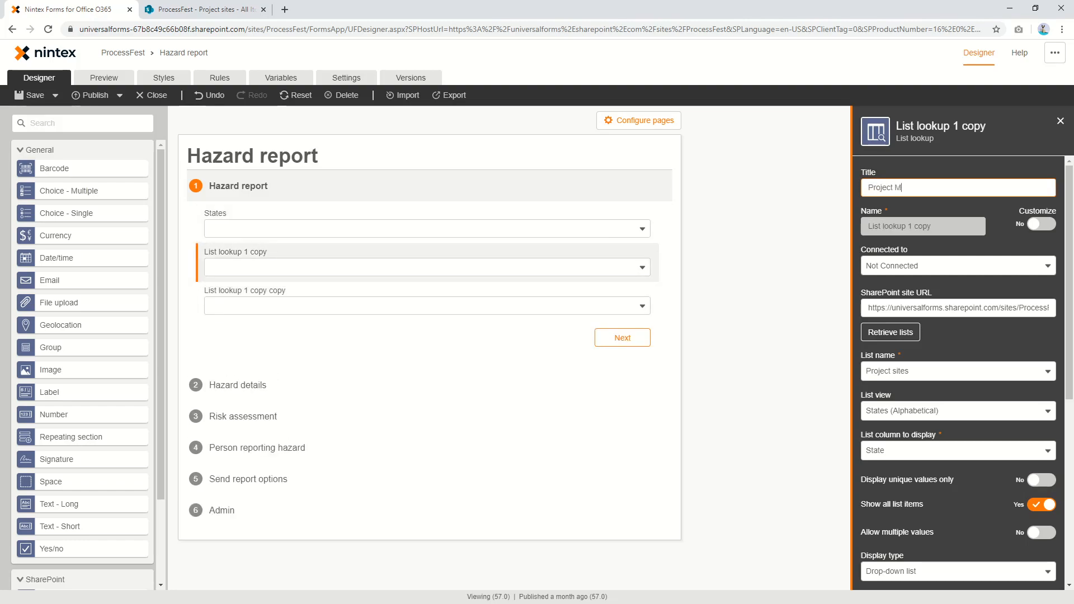
{"action": "type", "text": "anager"}
Set the title of the third list lookup to Site and close its settings.
{"action": "left_click", "coordinate": [427, 305]}
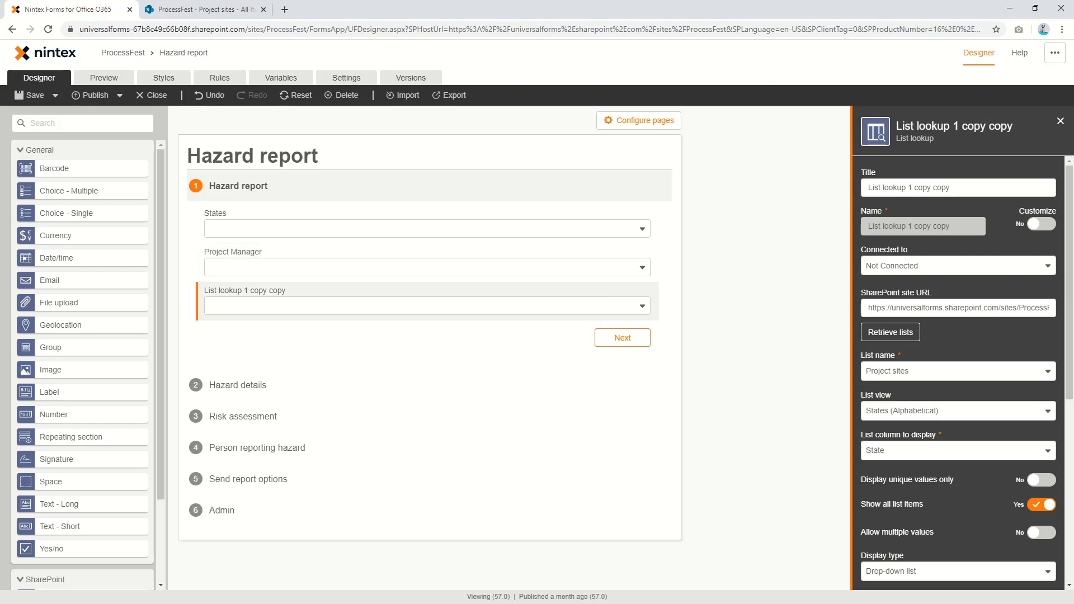
{"action": "left_click_drag", "start_coordinate": [954, 188], "coordinate": [867, 187]}
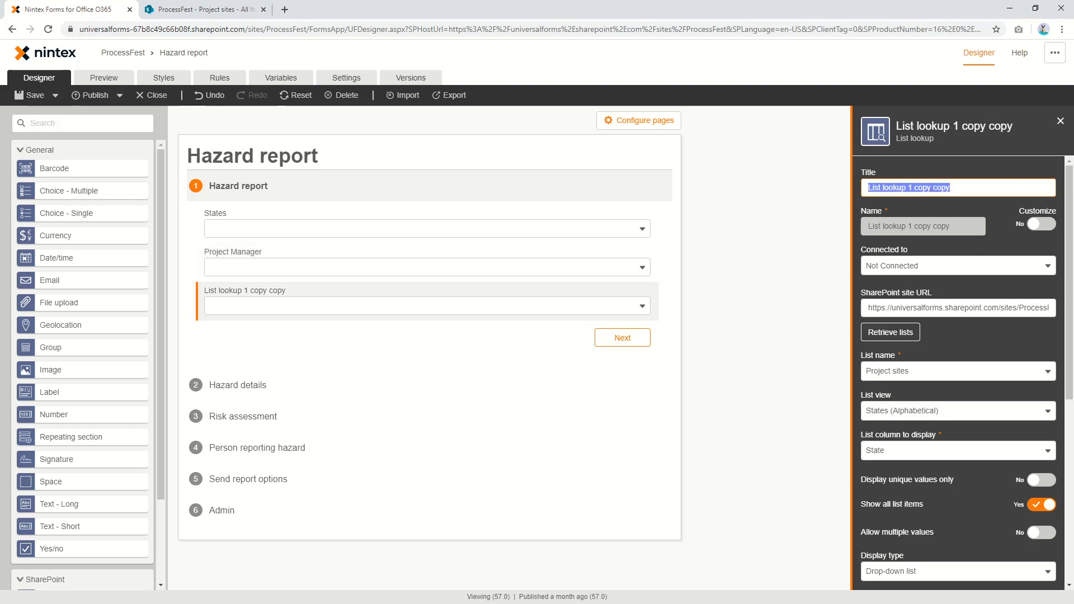
{"action": "type", "text": "Site"}
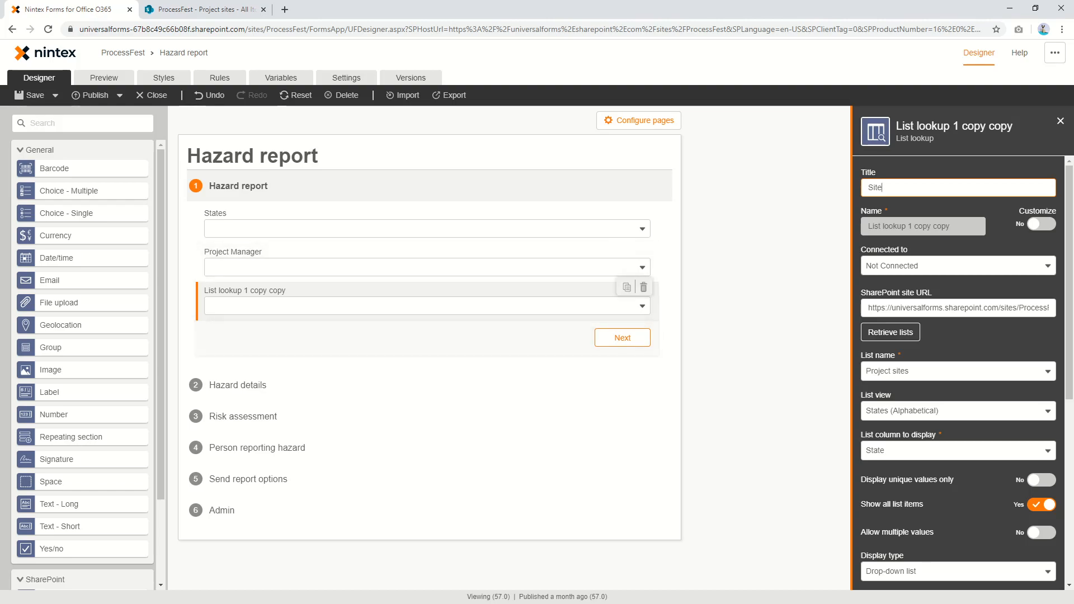
{"action": "left_click", "coordinate": [750, 330]}
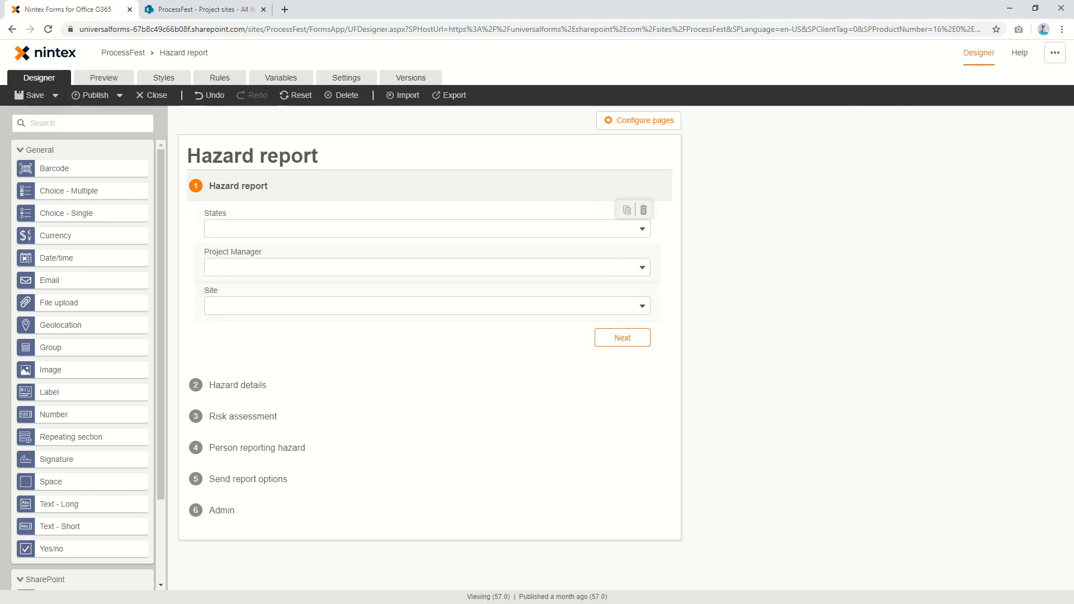
Preview the form, choose Alabama under States and examine the options offered under Project Manager.
{"action": "left_click", "coordinate": [105, 77]}
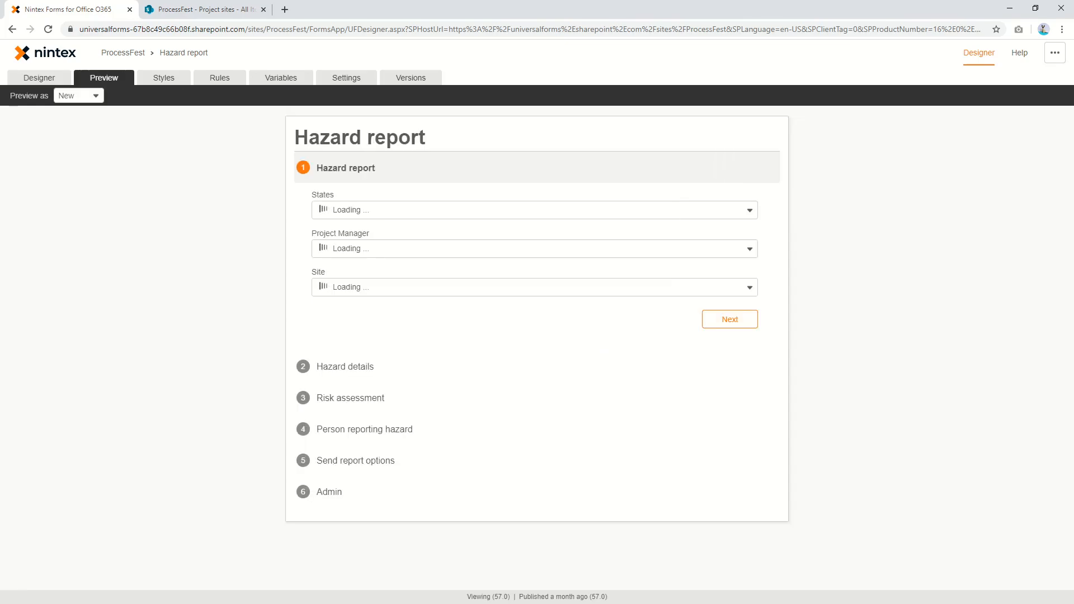
{"action": "left_click", "coordinate": [534, 211]}
{"action": "left_click", "coordinate": [534, 229]}
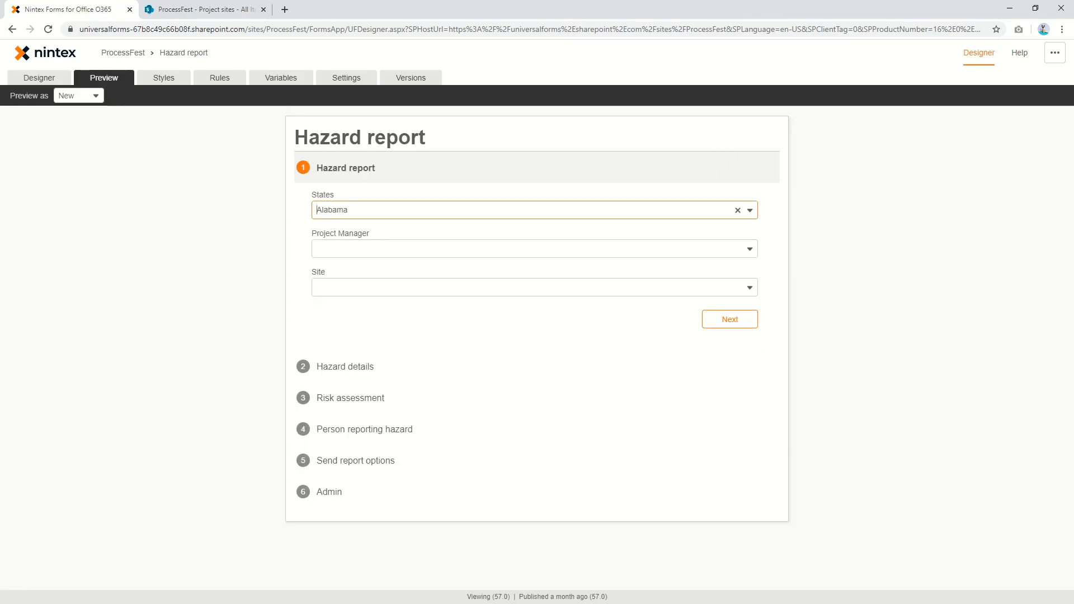
{"action": "left_click", "coordinate": [534, 249]}
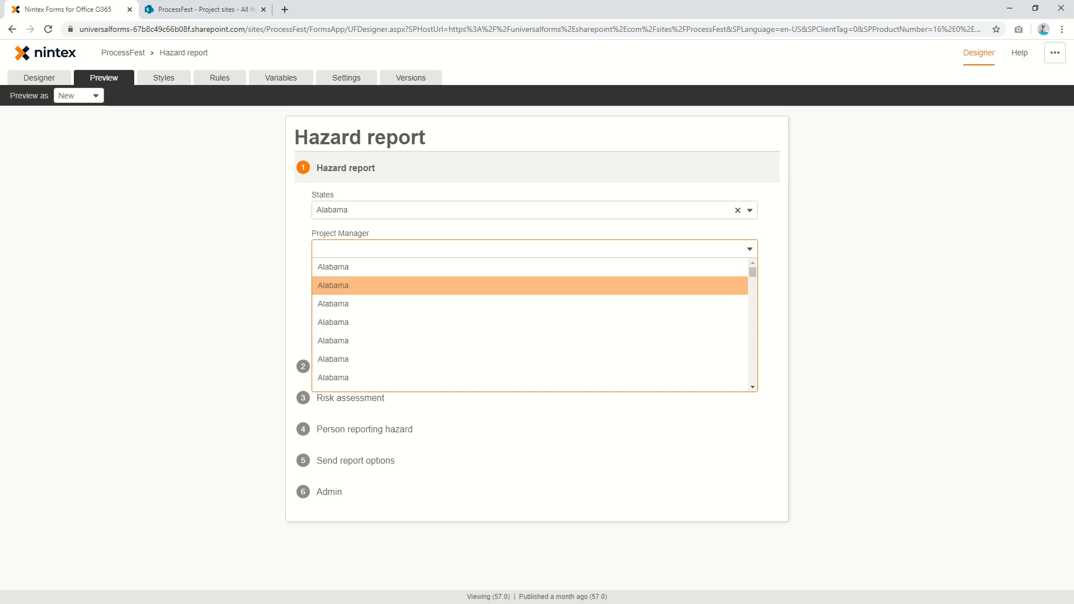
Set the Project Manager lookup's list column to display to Project number in the form designer.
{"action": "left_click", "coordinate": [40, 78]}
{"action": "left_click", "coordinate": [427, 263]}
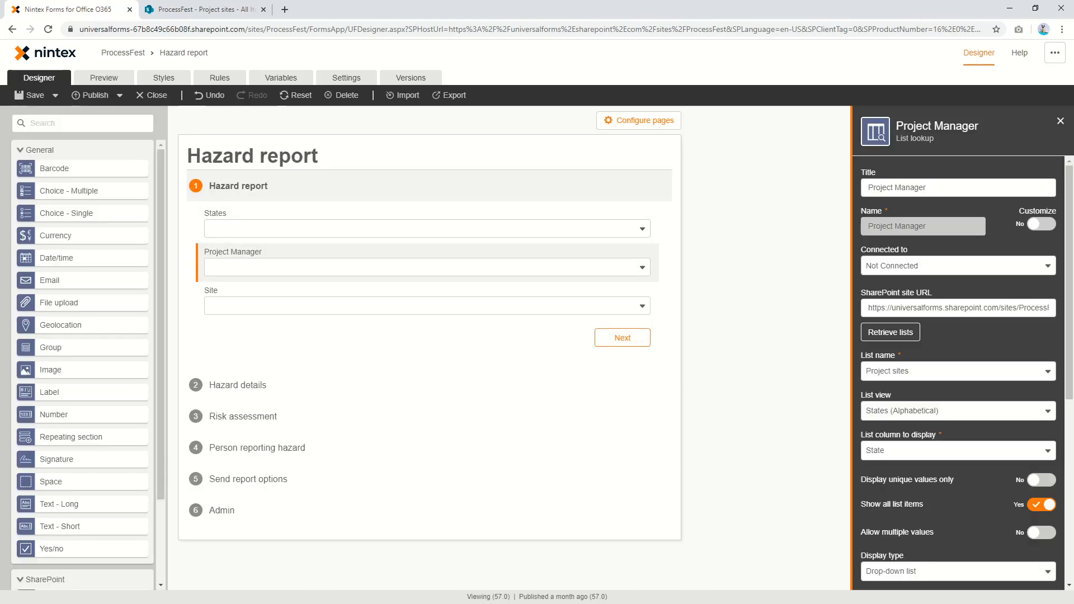
{"action": "left_click", "coordinate": [957, 451]}
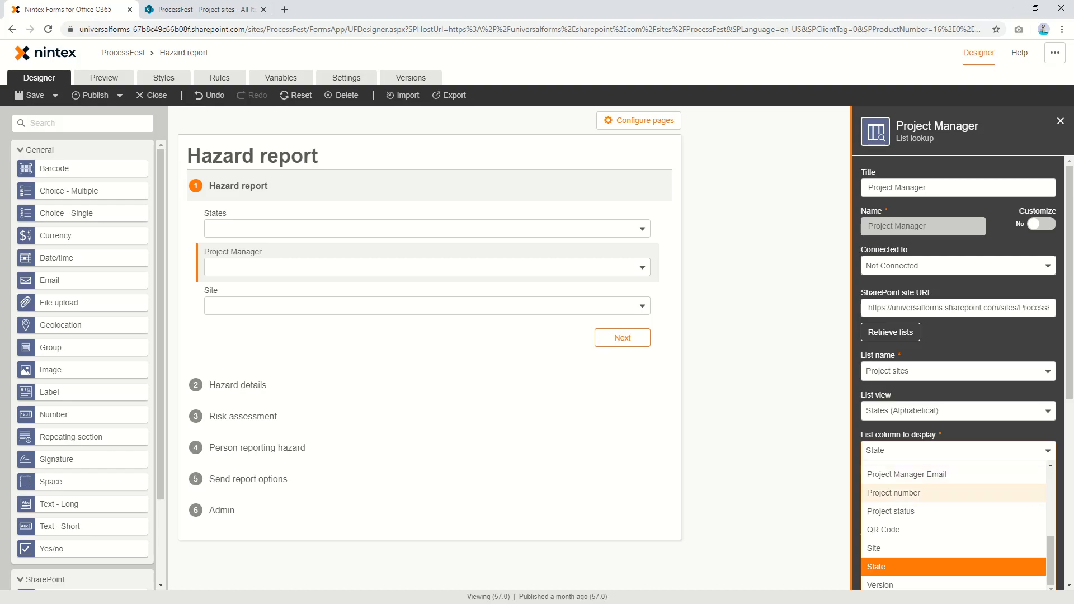
{"action": "left_click", "coordinate": [895, 491]}
Set the Site lookup's list column to display to Site.
{"action": "left_click", "coordinate": [427, 302]}
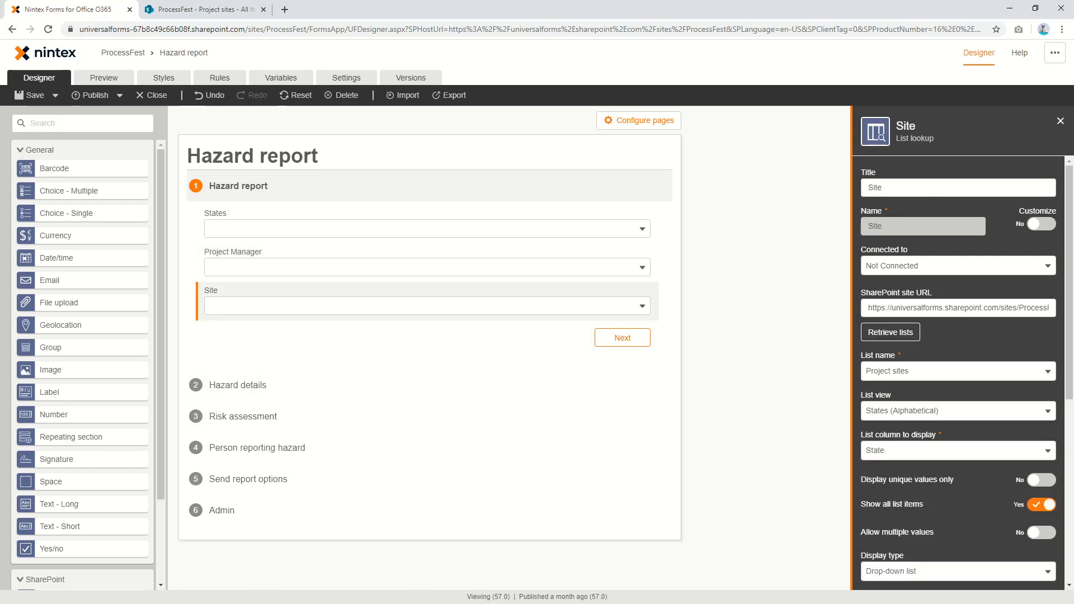
{"action": "left_click", "coordinate": [957, 450]}
{"action": "left_click", "coordinate": [895, 549]}
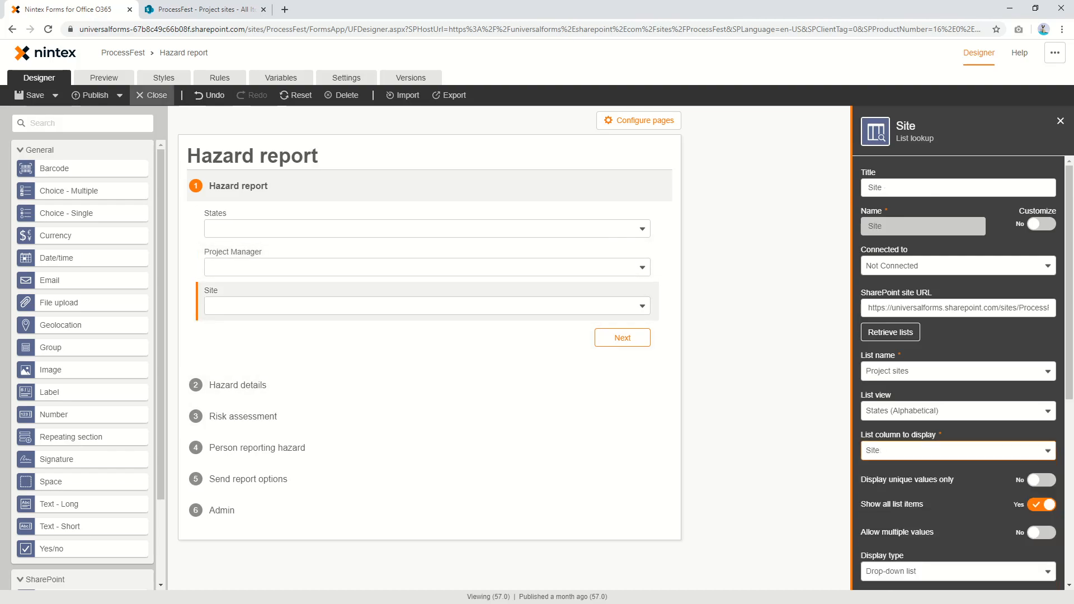
Preview the form again, choose Alabama under States and look through the Project Manager options.
{"action": "left_click", "coordinate": [104, 78]}
{"action": "left_click", "coordinate": [534, 210]}
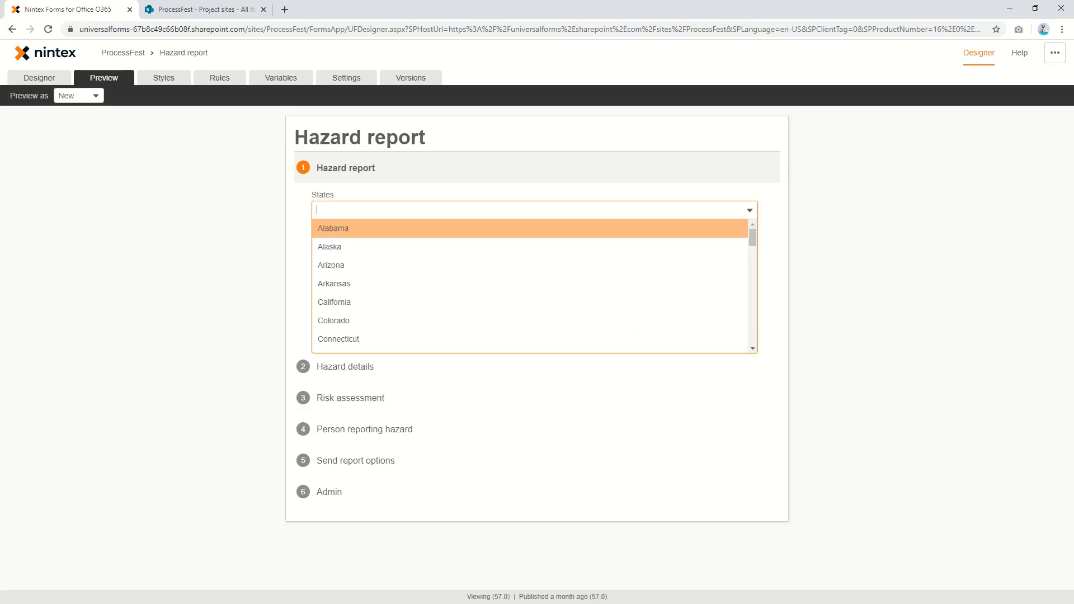
{"action": "left_click", "coordinate": [333, 228]}
{"action": "left_click", "coordinate": [390, 249]}
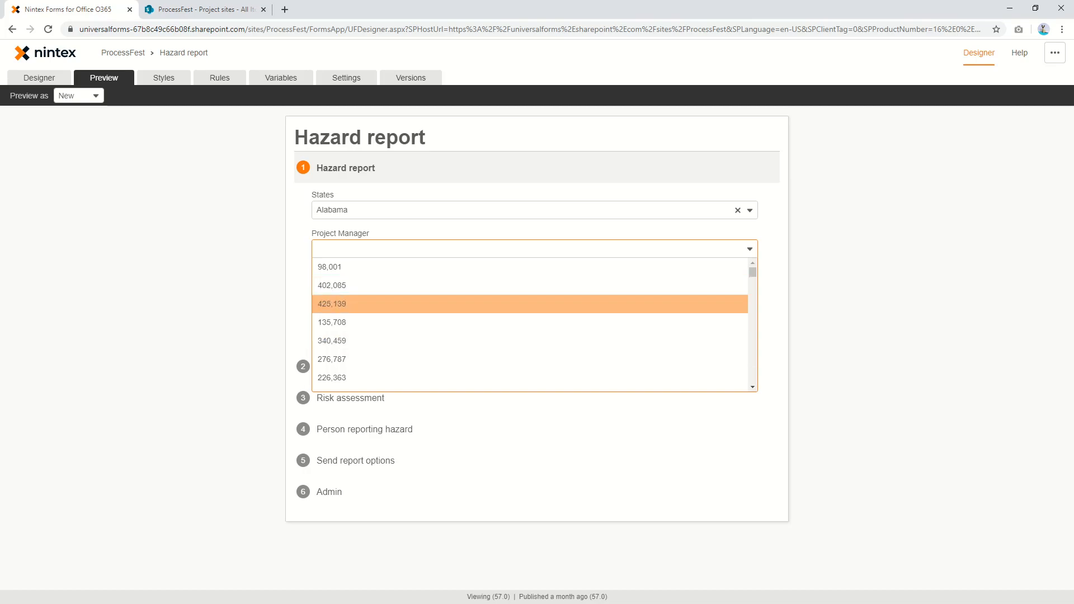
{"action": "scroll", "coordinate": [529, 325], "scroll_direction": "down", "scroll_amount": 10}
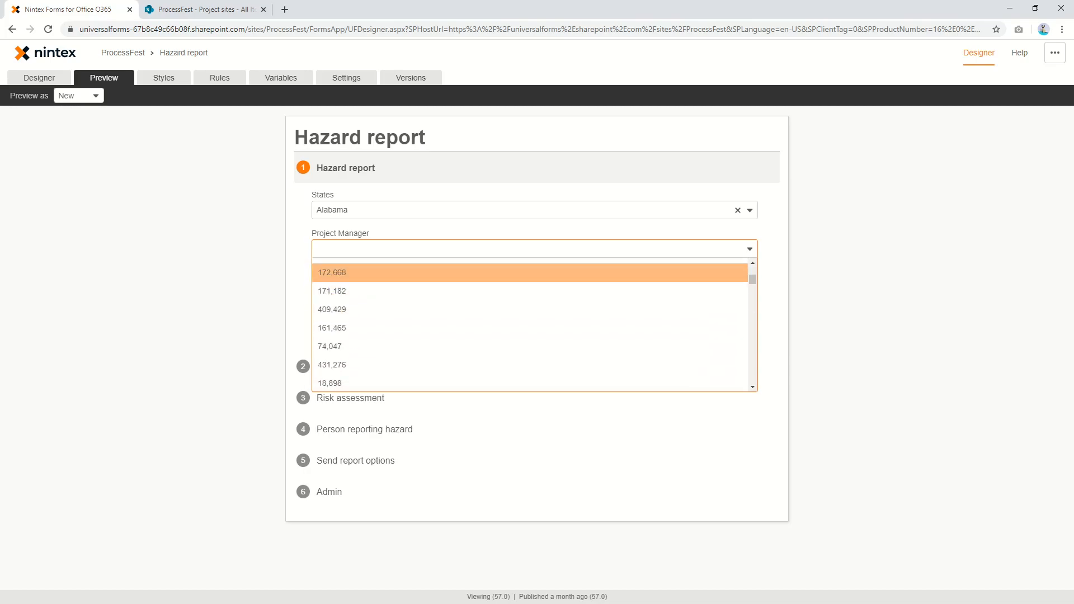
{"action": "left_click", "coordinate": [770, 367]}
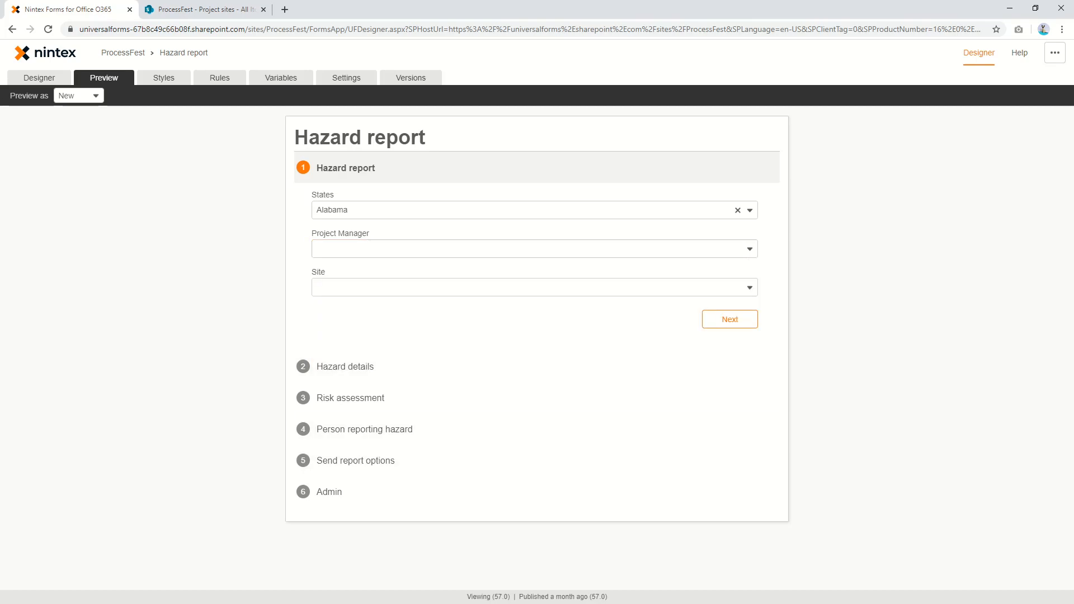
Filter the Site options in the preview with "for", then clear the filter and close the list.
{"action": "left_click", "coordinate": [534, 288]}
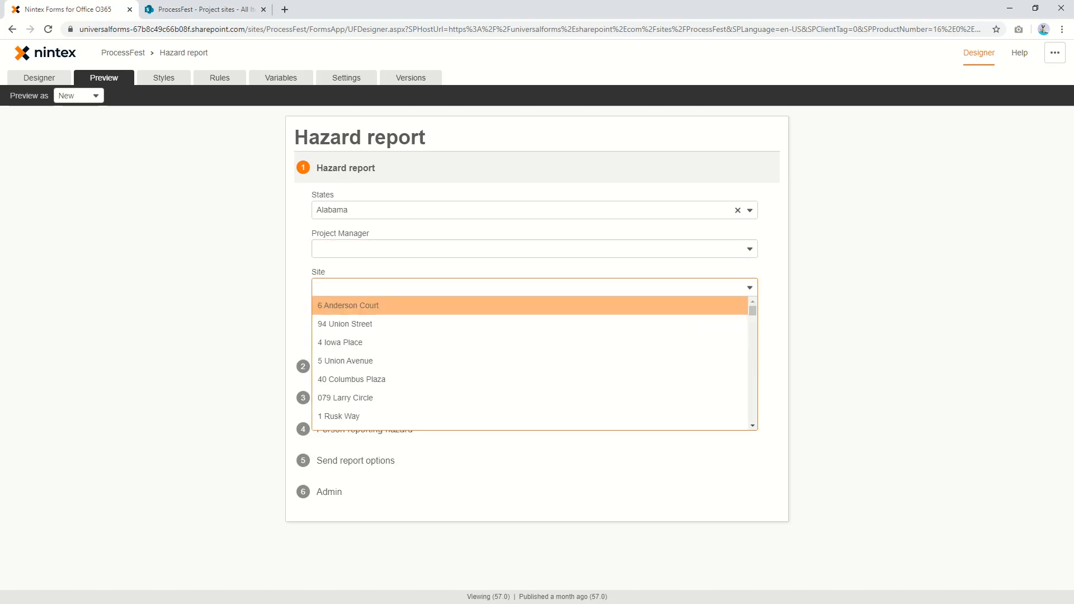
{"action": "type", "text": "for"}
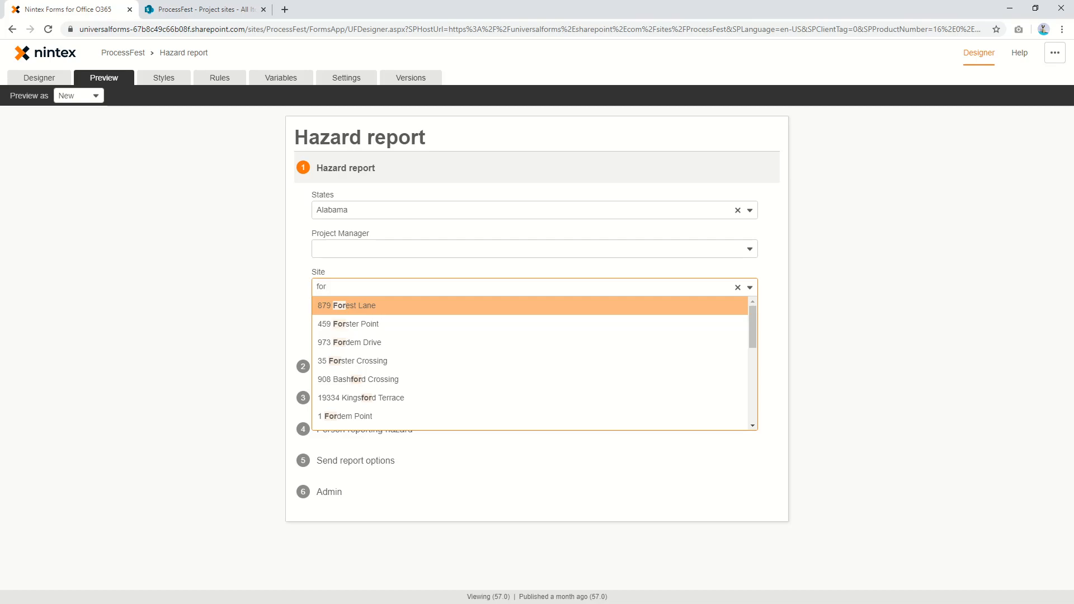
{"action": "key", "text": "BackSpace"}
{"action": "key", "text": "BackSpace"}
{"action": "key", "text": "BackSpace"}
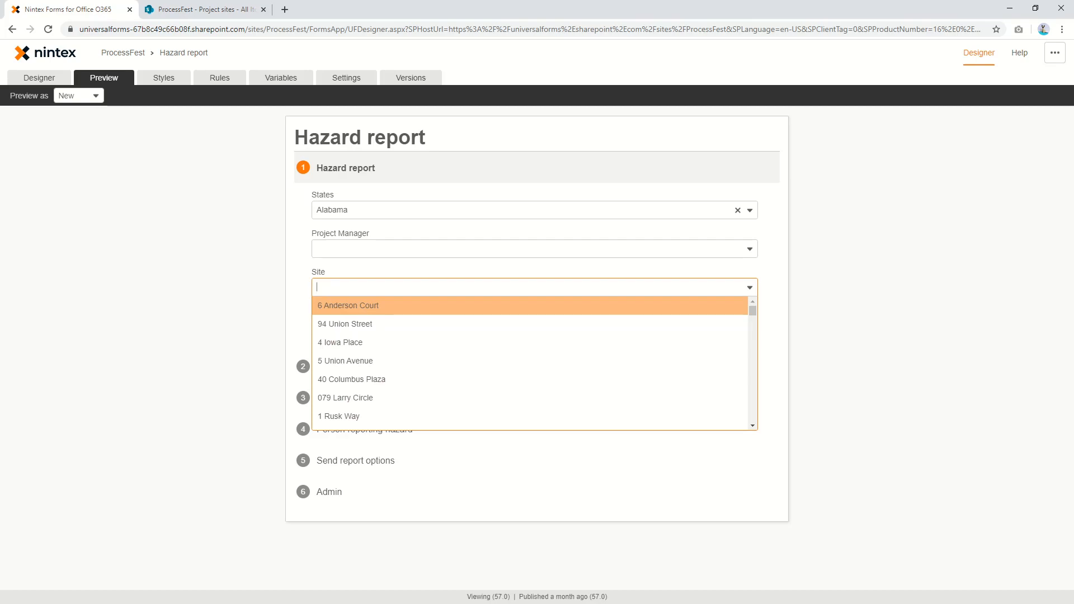
{"action": "key", "text": "Escape"}
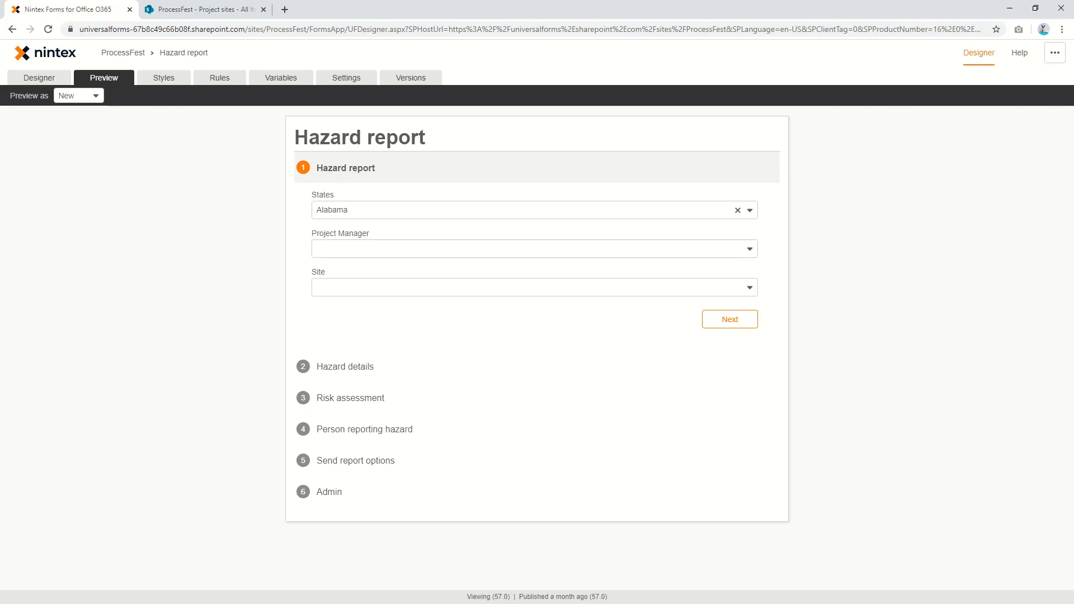
{"action": "left_click", "coordinate": [534, 249]}
Return to the form designer and set the Project Manager lookup's list column to display to Project Manager.
{"action": "left_click", "coordinate": [39, 78]}
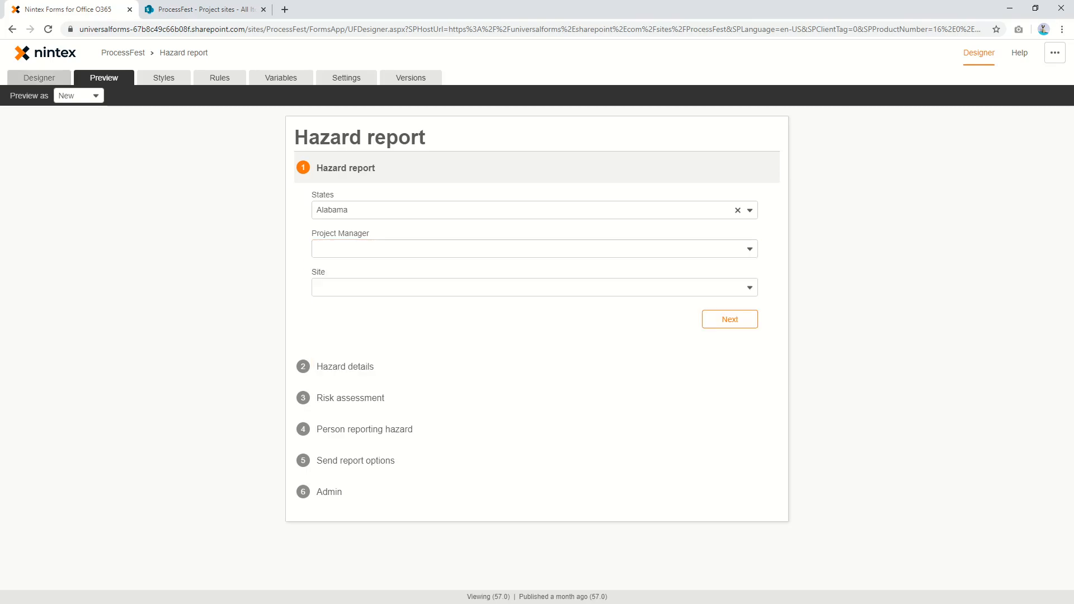
{"action": "left_click", "coordinate": [428, 264]}
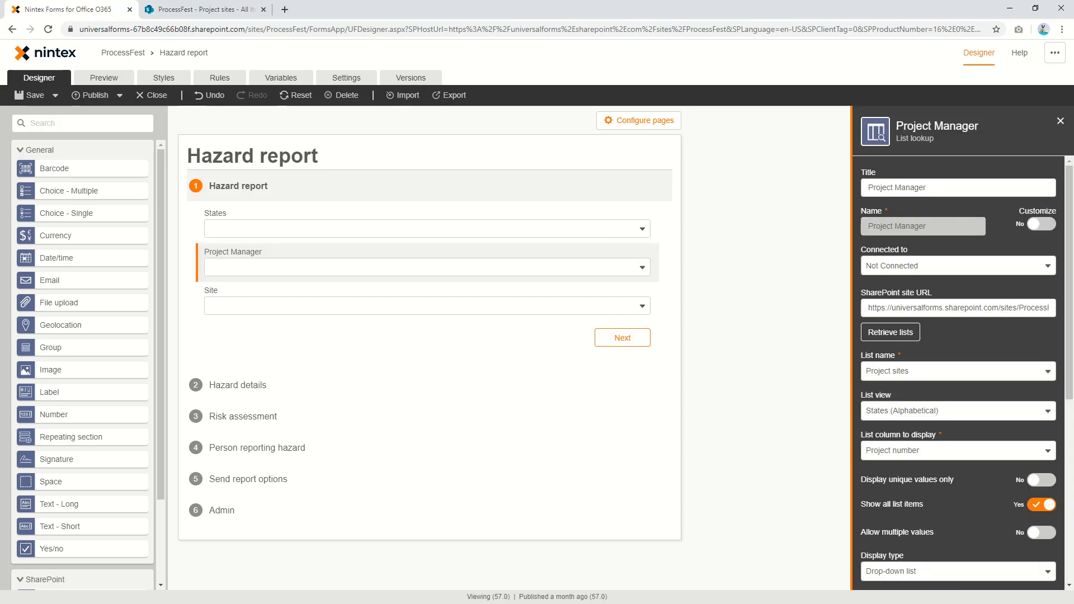
{"action": "left_click", "coordinate": [958, 451]}
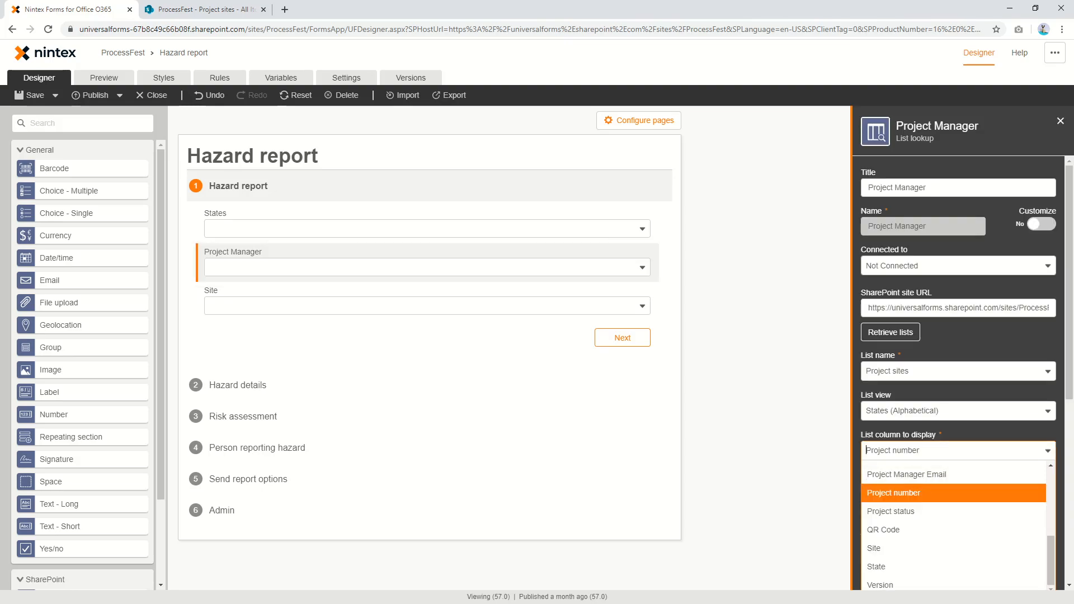
{"action": "scroll", "coordinate": [901, 476], "scroll_direction": "up", "scroll_amount": 1}
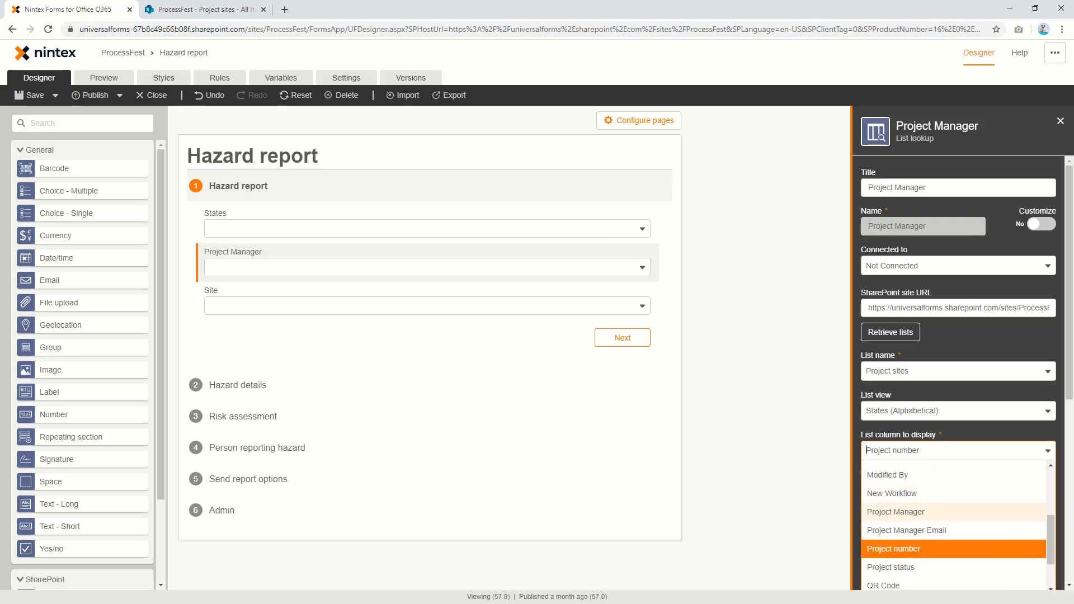
{"action": "left_click", "coordinate": [901, 511]}
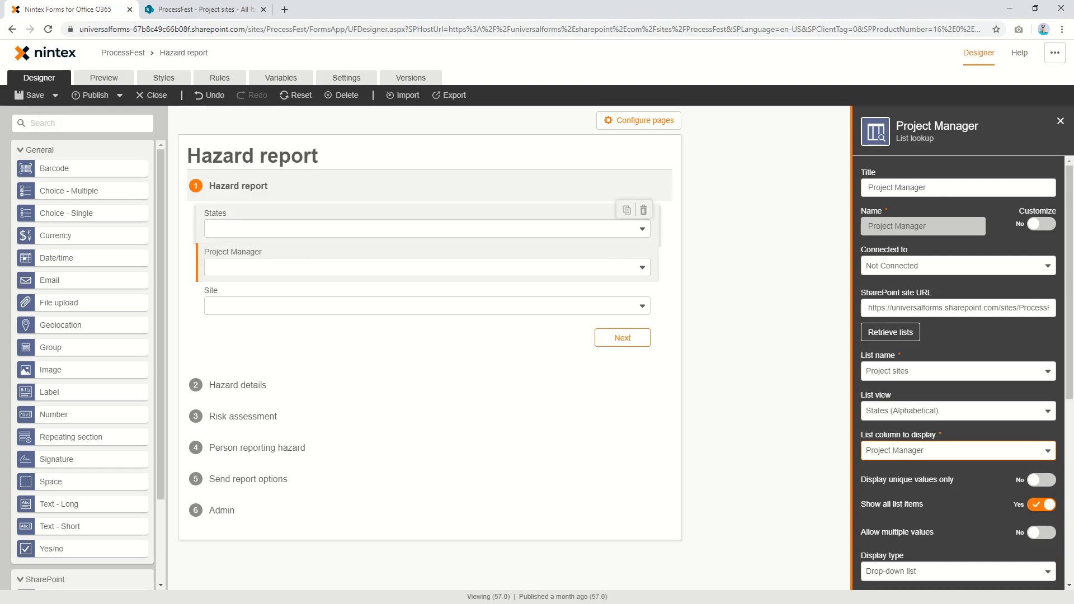
Turn off Show all list items for the Project Manager lookup.
{"action": "left_click", "coordinate": [427, 226]}
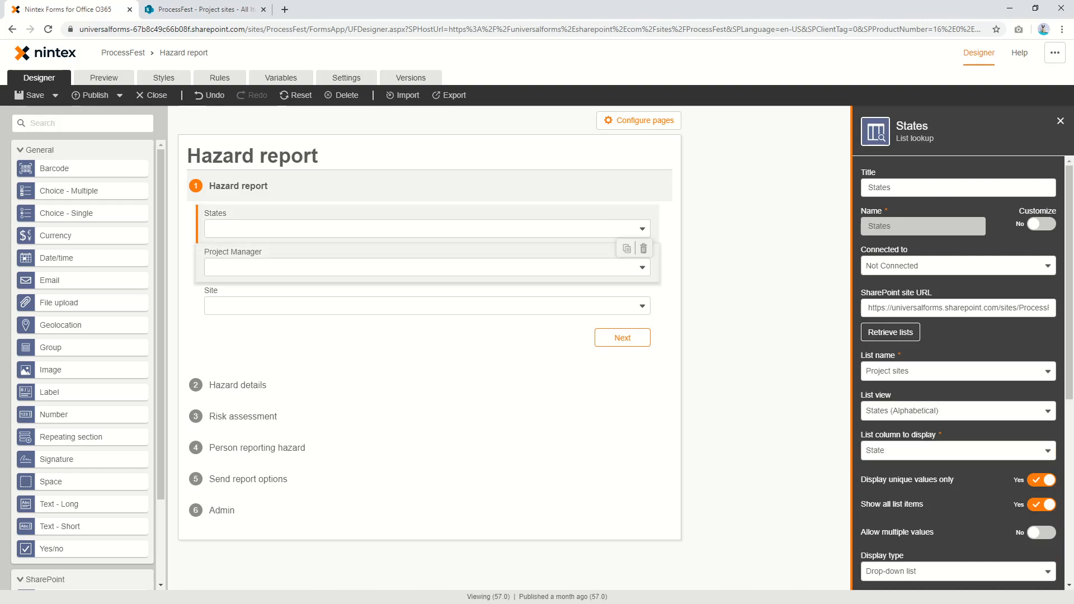
{"action": "left_click", "coordinate": [427, 264]}
{"action": "scroll", "coordinate": [958, 372], "scroll_direction": "down", "scroll_amount": 1}
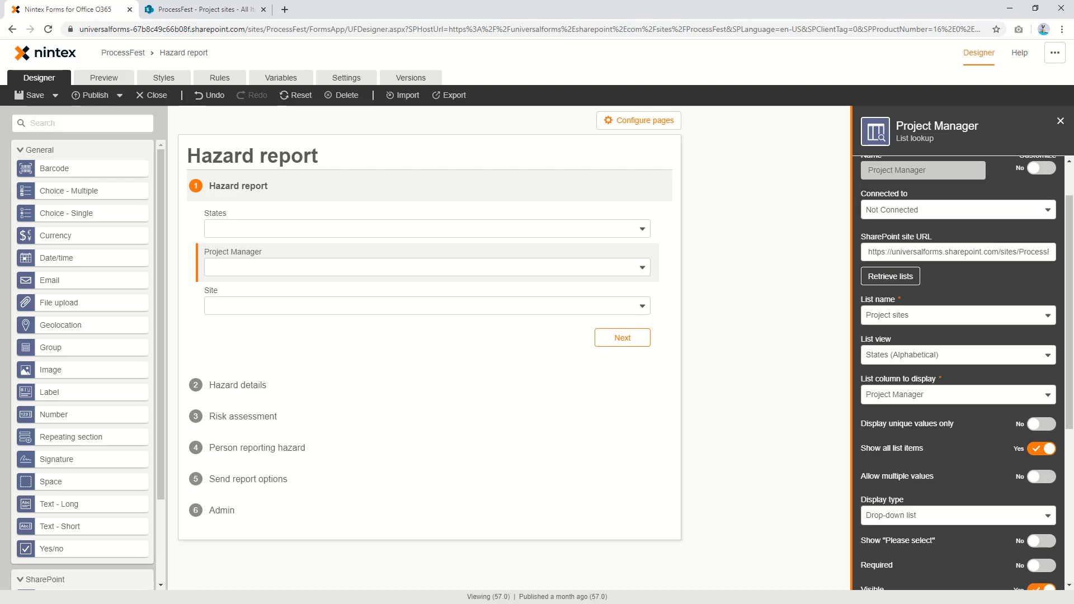
{"action": "left_click", "coordinate": [1042, 448]}
Set the When column of the Project Manager lookup's filter to State.
{"action": "scroll", "coordinate": [958, 372], "scroll_direction": "down", "scroll_amount": 2}
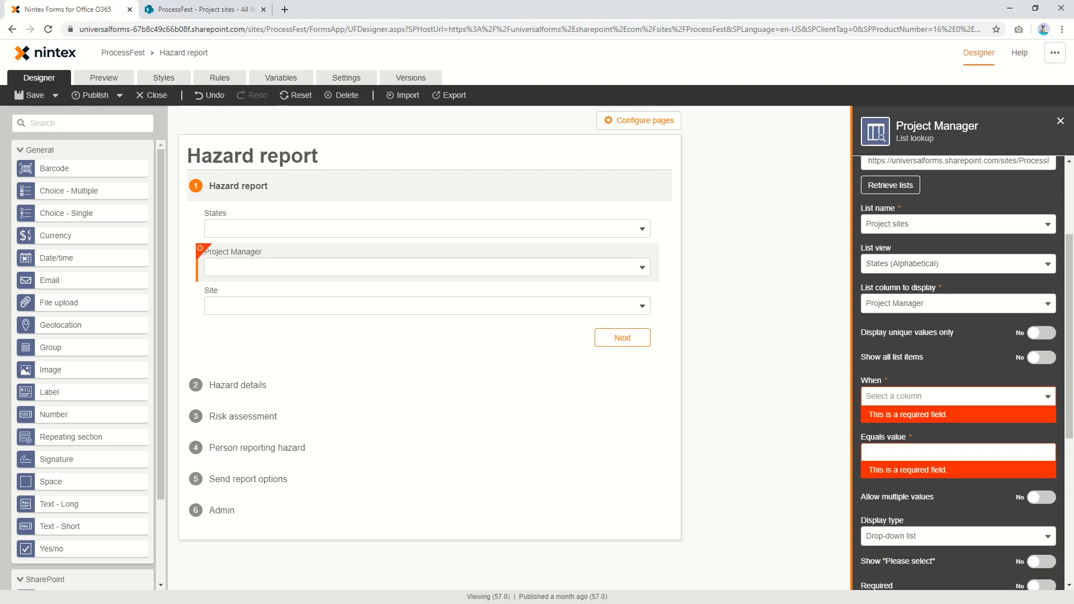
{"action": "left_click", "coordinate": [958, 376]}
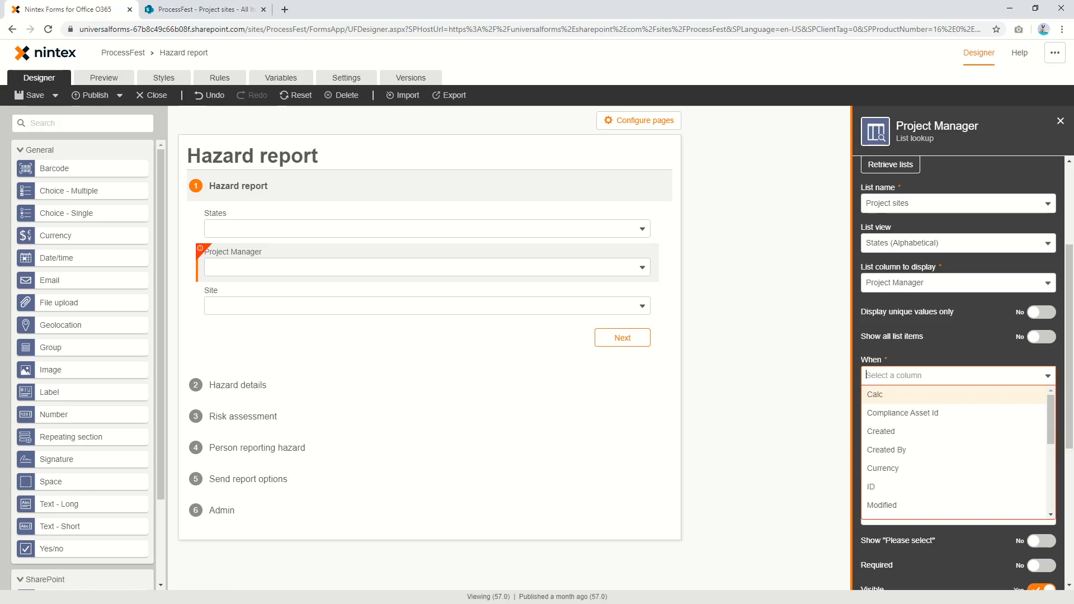
{"action": "key", "text": "Down"}
{"action": "key", "text": "Down"}
{"action": "key", "text": "Down"}
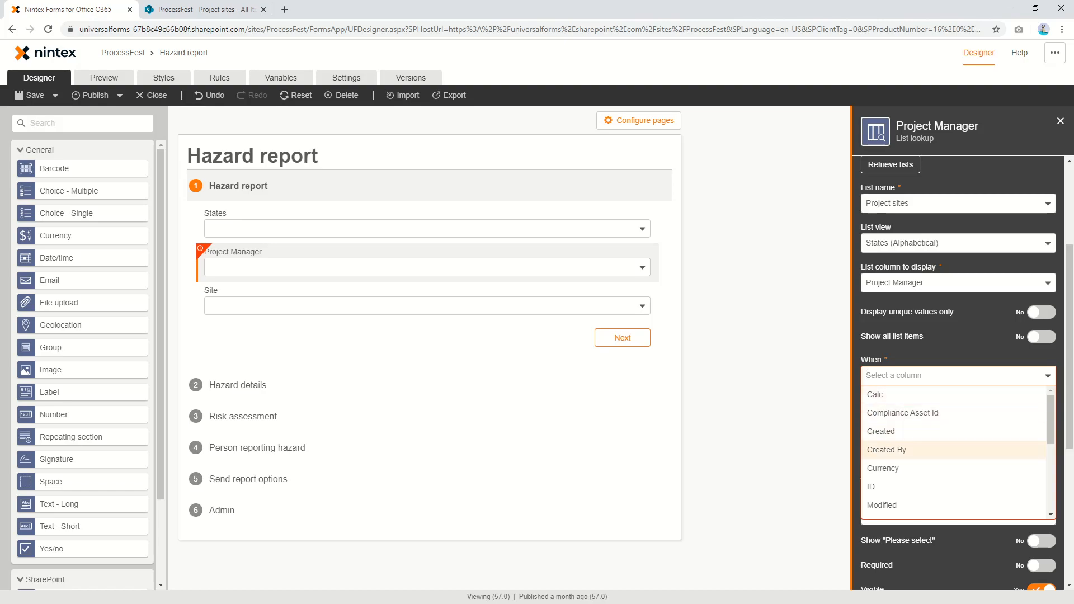
{"action": "key", "text": "Down"}
{"action": "key", "text": "Down"}
{"action": "key", "text": "Down"}
{"action": "key", "text": "Down"}
{"action": "key", "text": "Down"}
{"action": "key", "text": "Down"}
{"action": "key", "text": "Down"}
{"action": "key", "text": "Down"}
{"action": "key", "text": "Down"}
{"action": "key", "text": "Down"}
{"action": "key", "text": "Down"}
{"action": "key", "text": "Down"}
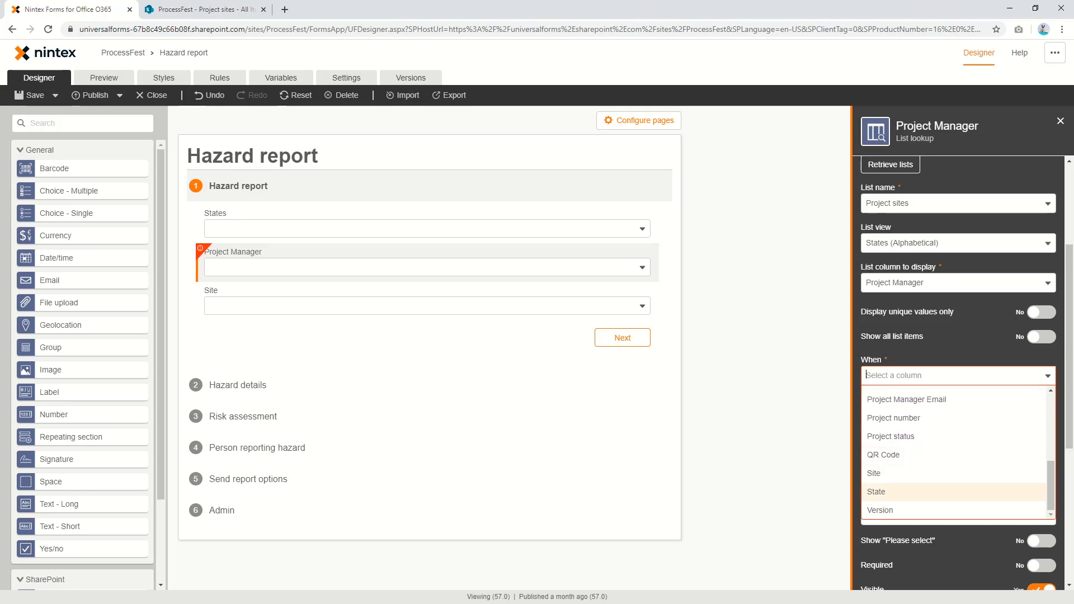
{"action": "key", "text": "Return"}
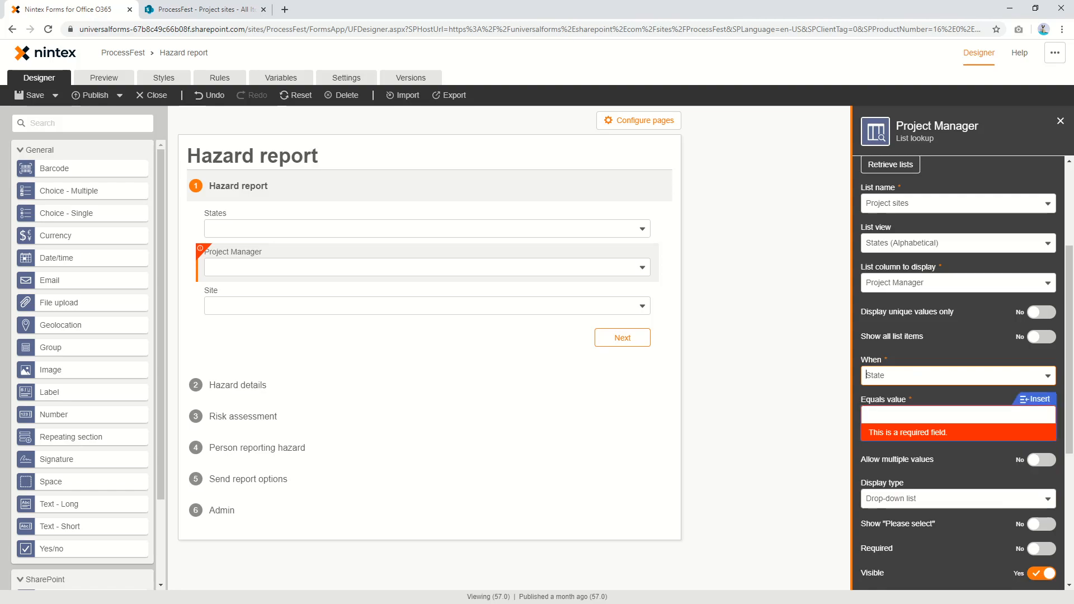
Insert the States form control as the Equals value of the Project Manager lookup's filter.
{"action": "left_click", "coordinate": [1035, 399]}
{"action": "left_click", "coordinate": [170, 212]}
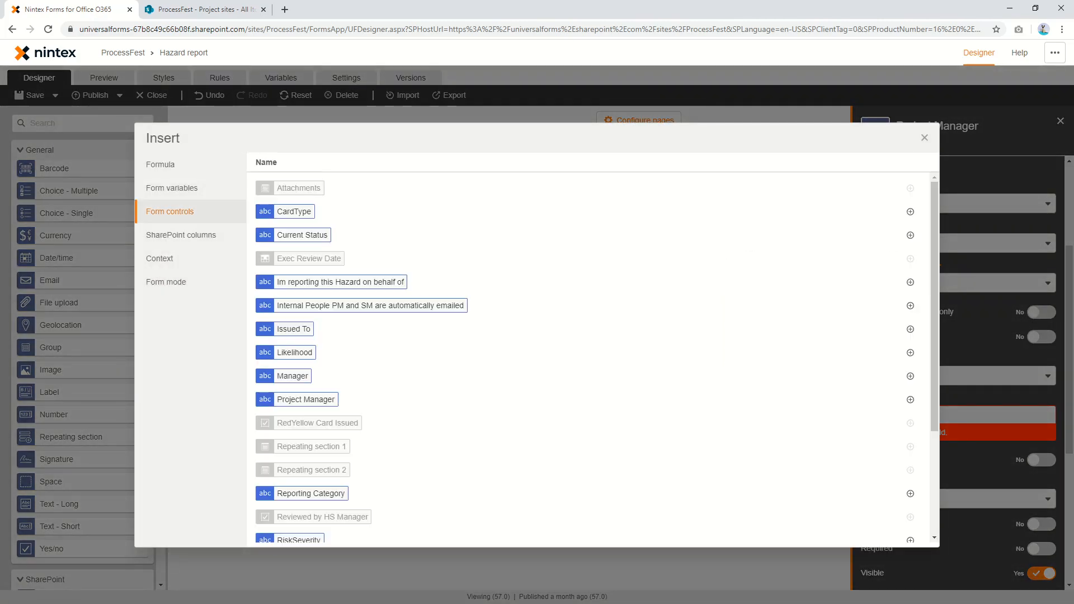
{"action": "key", "text": "Down"}
{"action": "key", "text": "Down"}
{"action": "key", "text": "Down"}
{"action": "key", "text": "Down"}
{"action": "key", "text": "Down"}
{"action": "key", "text": "Down"}
{"action": "key", "text": "Down"}
{"action": "key", "text": "Down"}
{"action": "key", "text": "Down"}
{"action": "key", "text": "Down"}
{"action": "key", "text": "Down"}
{"action": "key", "text": "Down"}
{"action": "key", "text": "Down"}
{"action": "key", "text": "Down"}
{"action": "key", "text": "Down"}
{"action": "key", "text": "Down"}
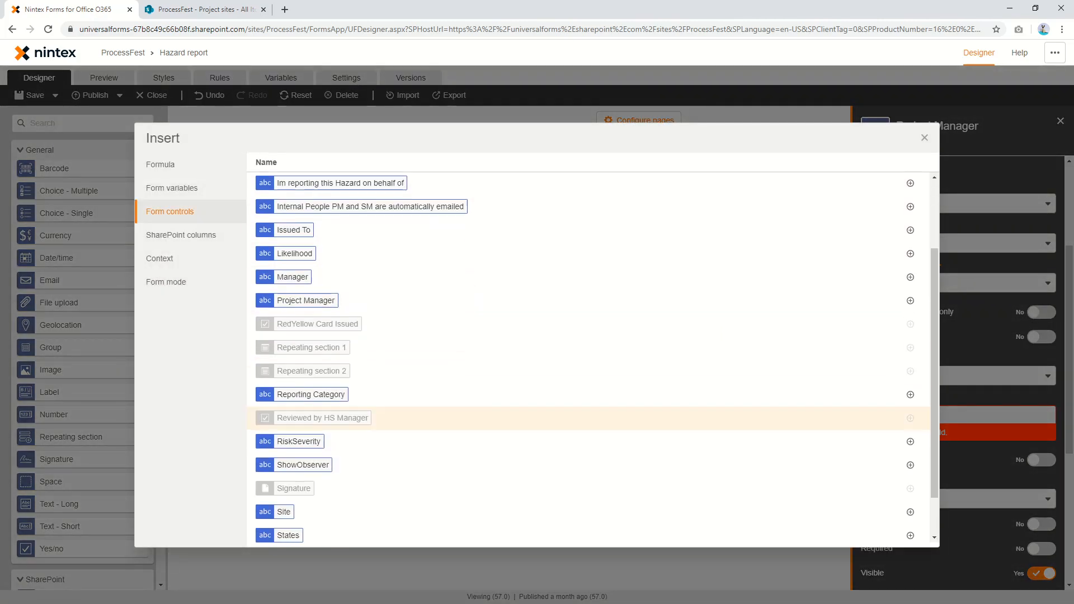
{"action": "key", "text": "Down"}
{"action": "key", "text": "Return"}
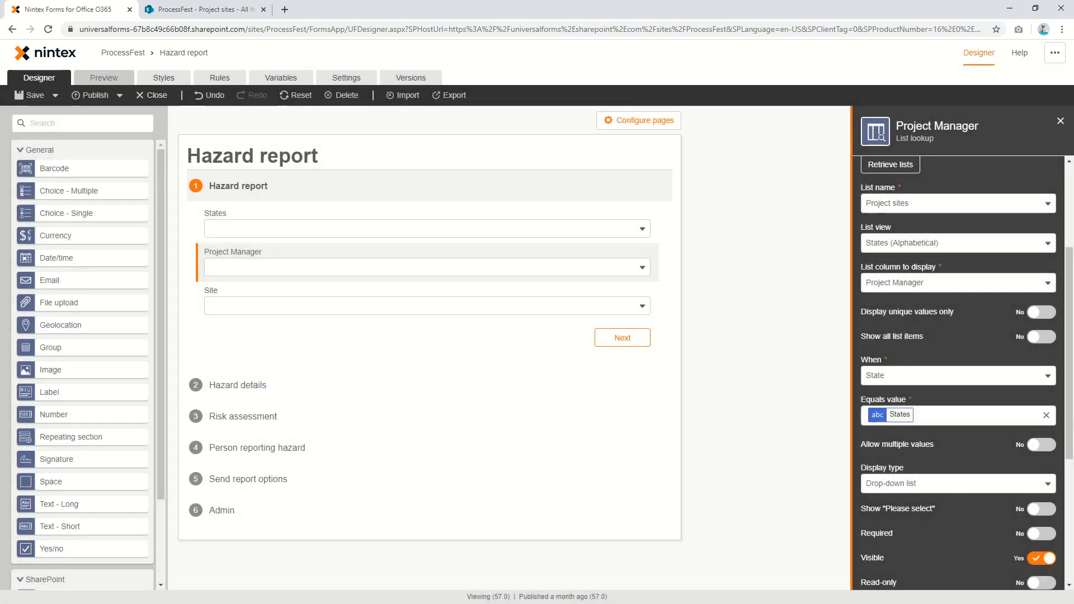
Preview the form, choose Alabama under States, pick the first project manager and look through the filtered Project Manager list.
{"action": "left_click", "coordinate": [104, 78]}
{"action": "left_click", "coordinate": [534, 210]}
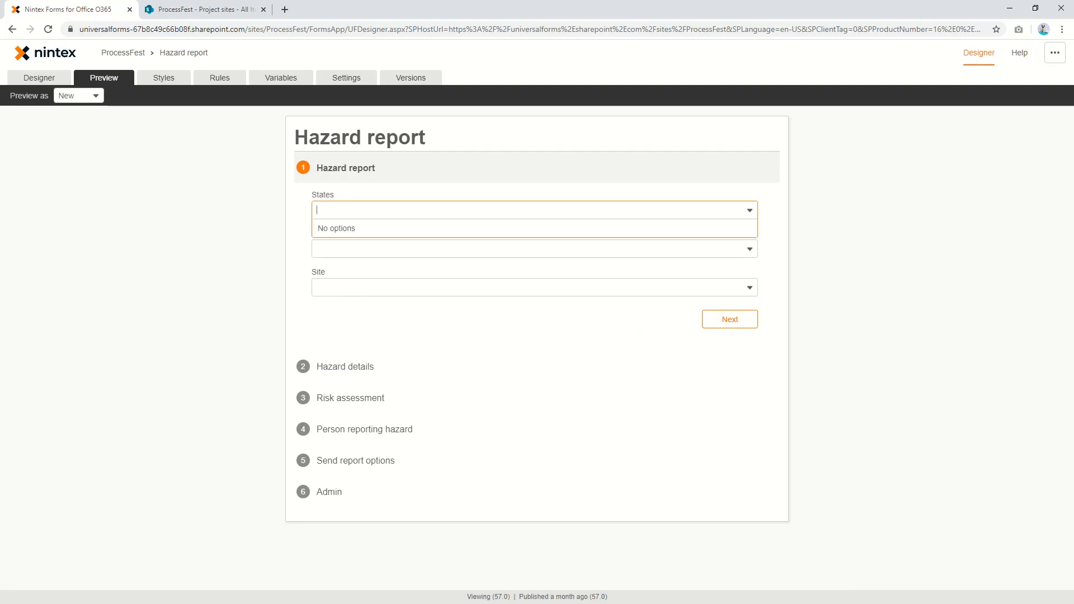
{"action": "left_click", "coordinate": [367, 227]}
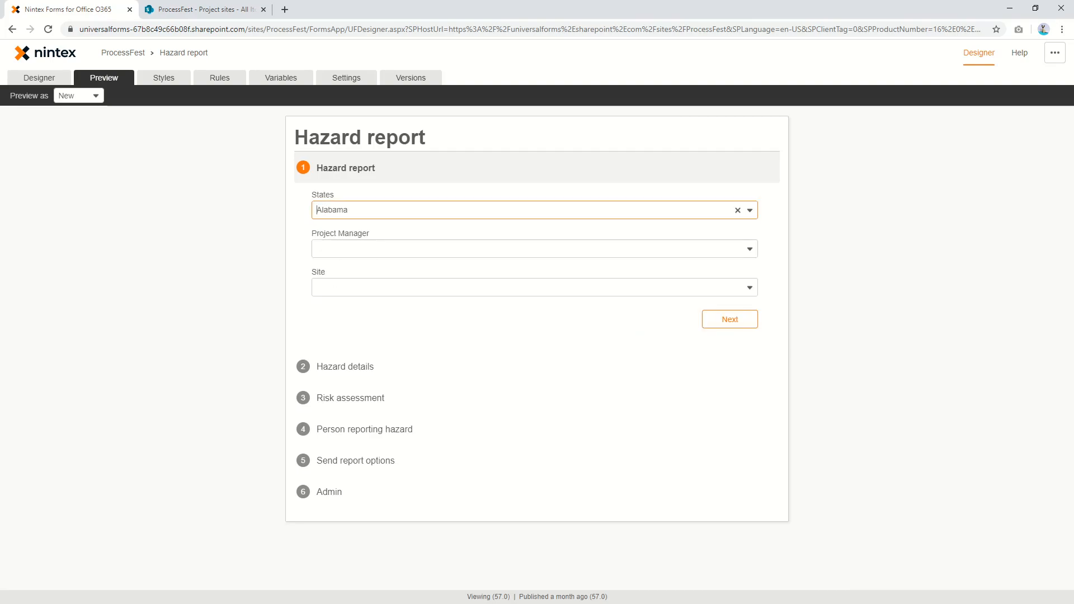
{"action": "left_click", "coordinate": [369, 249]}
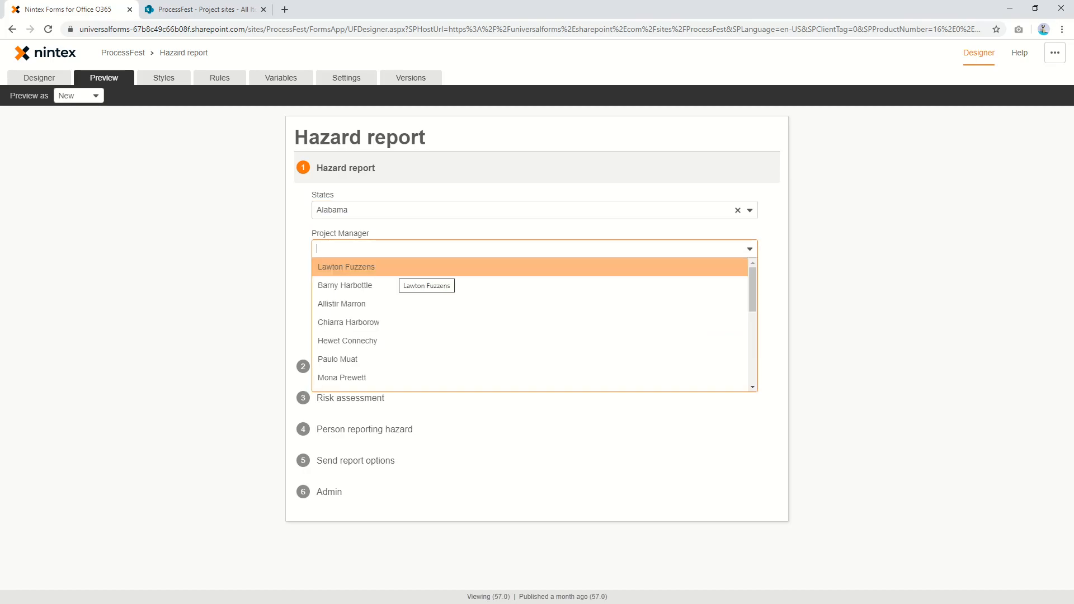
{"action": "left_click", "coordinate": [391, 267]}
{"action": "left_click", "coordinate": [392, 249]}
{"action": "scroll", "coordinate": [391, 285], "scroll_direction": "down", "scroll_amount": 2}
{"action": "scroll", "coordinate": [531, 325], "scroll_direction": "down", "scroll_amount": 2}
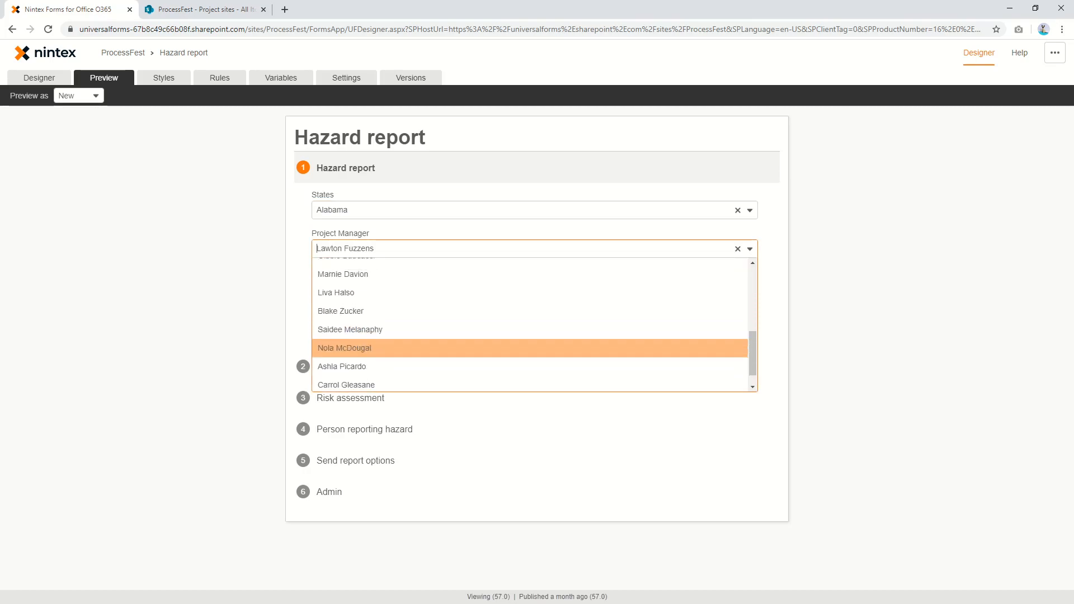
{"action": "scroll", "coordinate": [531, 325], "scroll_direction": "up", "scroll_amount": 5}
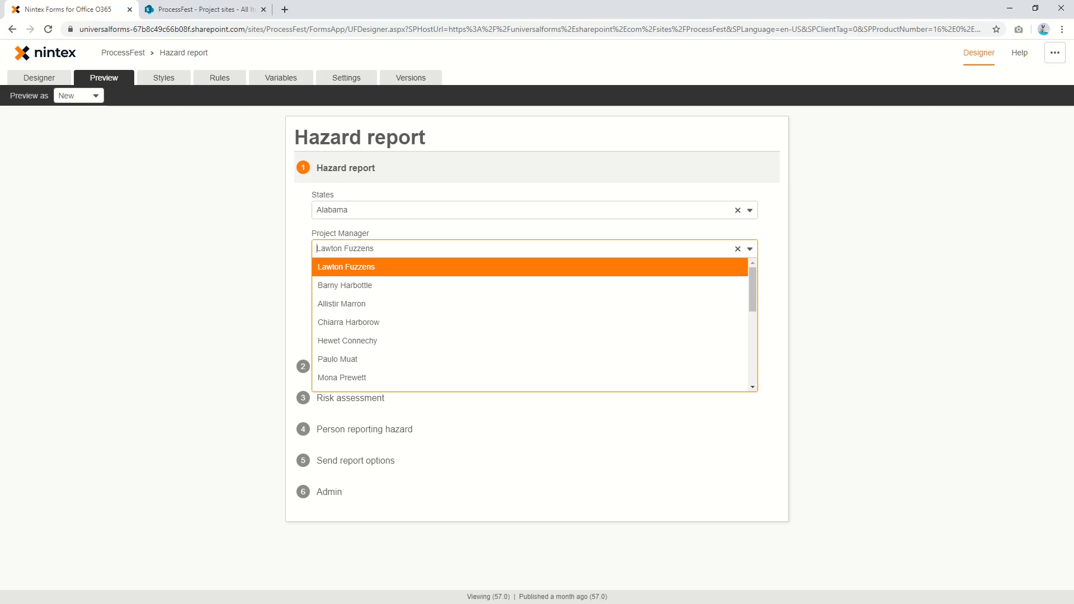
Keep the first project manager selected in the preview and look at the options offered under Site.
{"action": "left_click", "coordinate": [391, 267]}
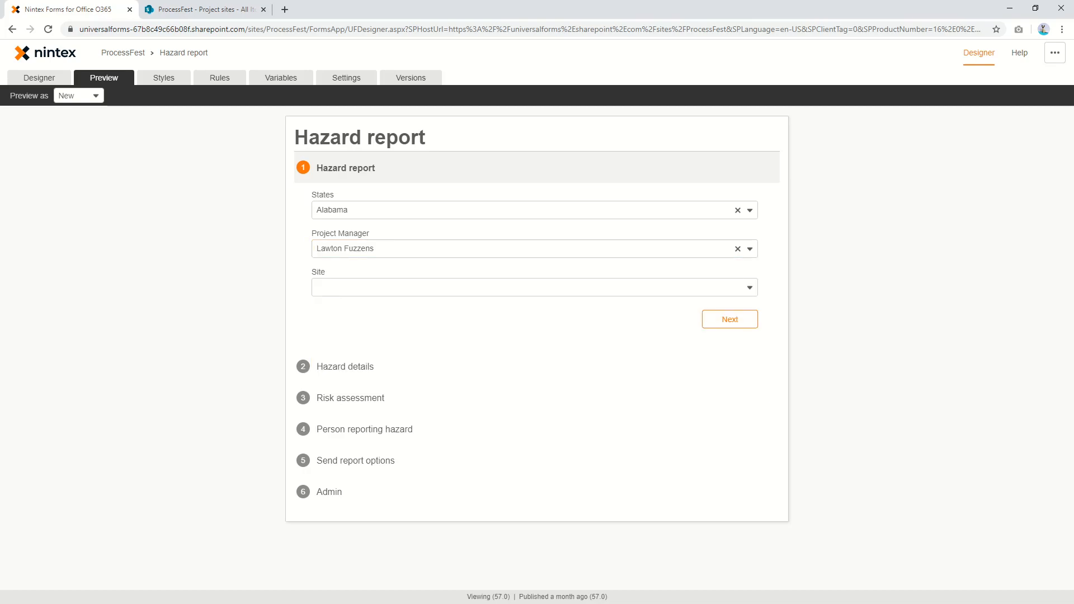
{"action": "left_click", "coordinate": [531, 287]}
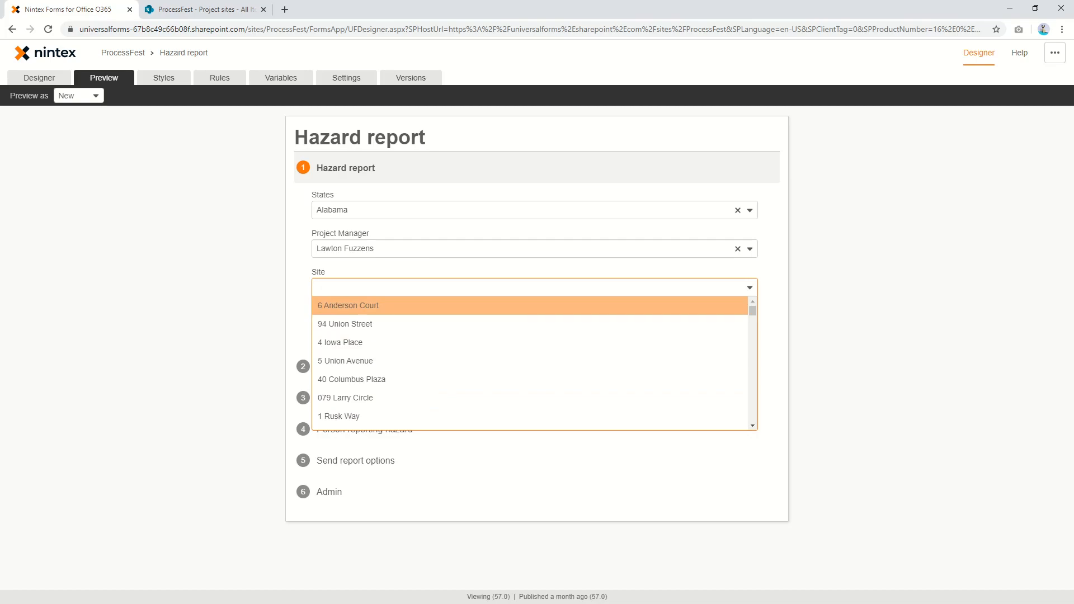
Turn off Show all list items for the Site lookup and set its filter's When column to Project Manager.
{"action": "left_click", "coordinate": [39, 78]}
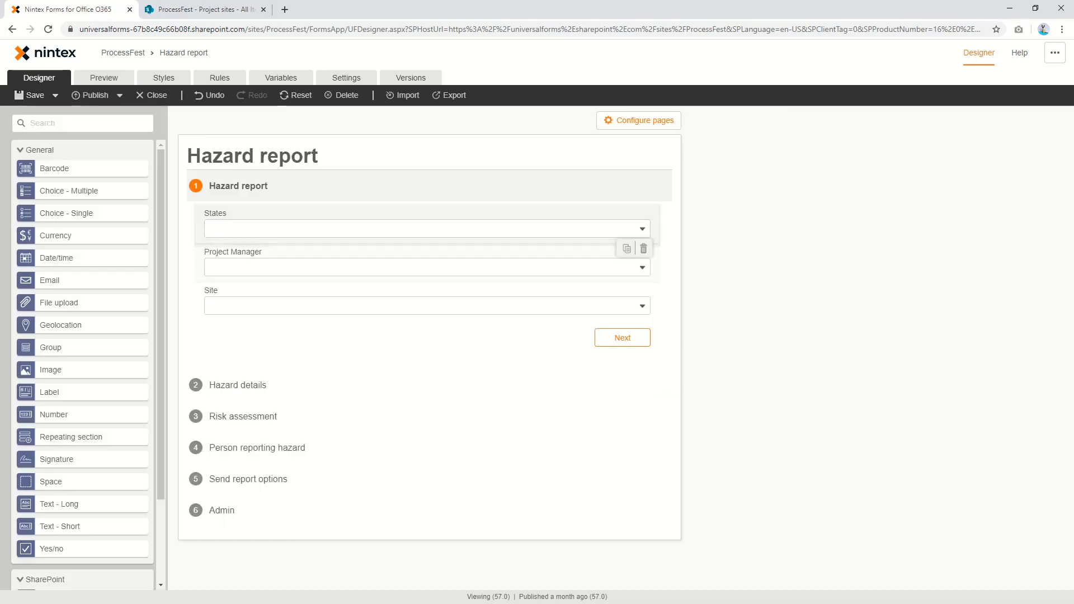
{"action": "left_click", "coordinate": [392, 302]}
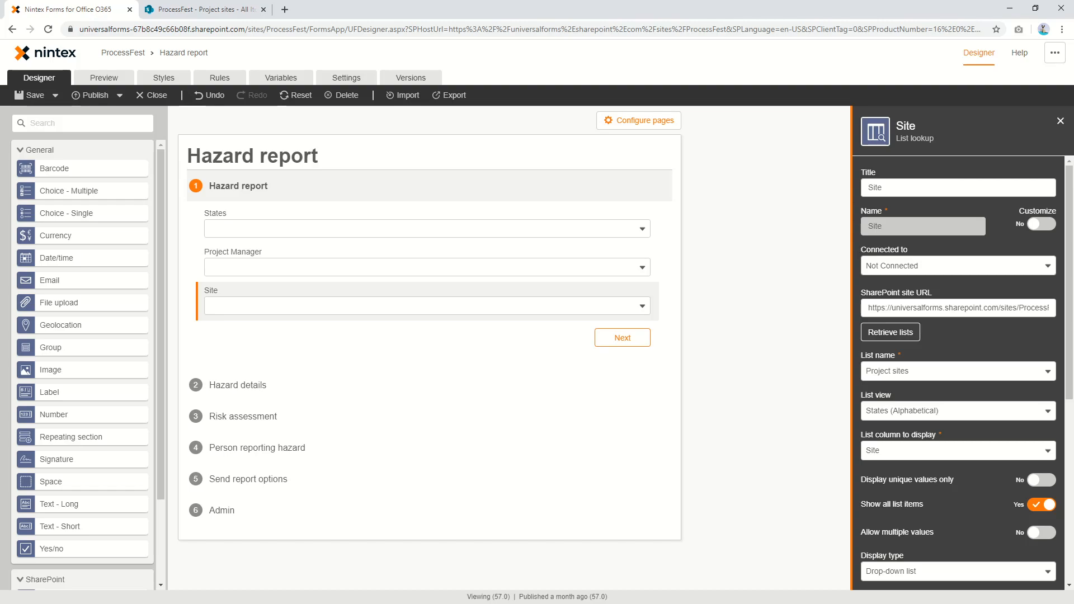
{"action": "left_click", "coordinate": [1042, 505]}
{"action": "left_click", "coordinate": [984, 543]}
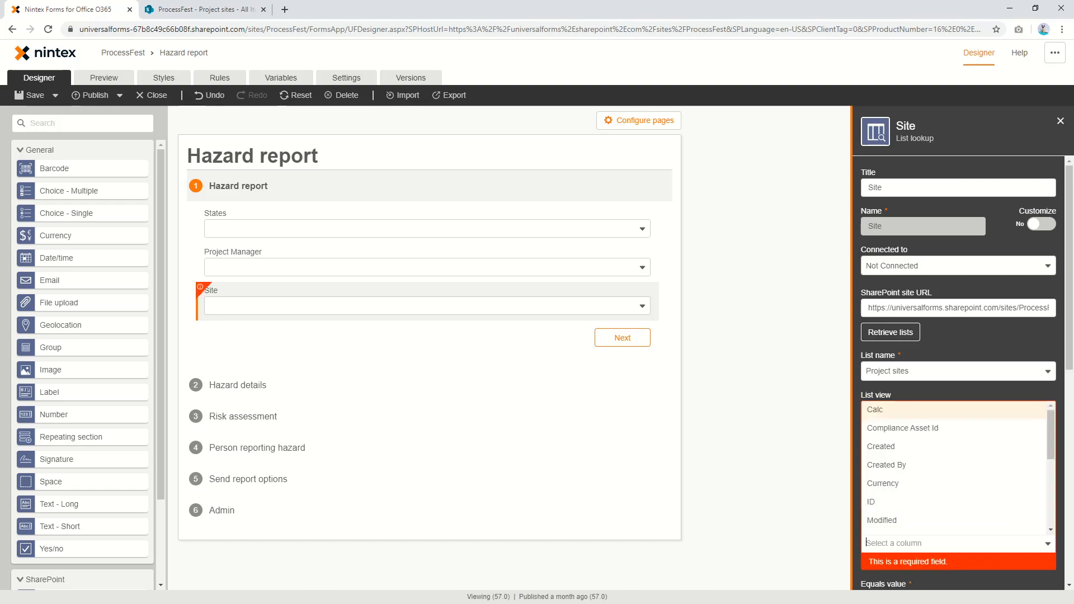
{"action": "scroll", "coordinate": [973, 485], "scroll_direction": "down", "scroll_amount": 2}
{"action": "scroll", "coordinate": [951, 469], "scroll_direction": "down", "scroll_amount": 1}
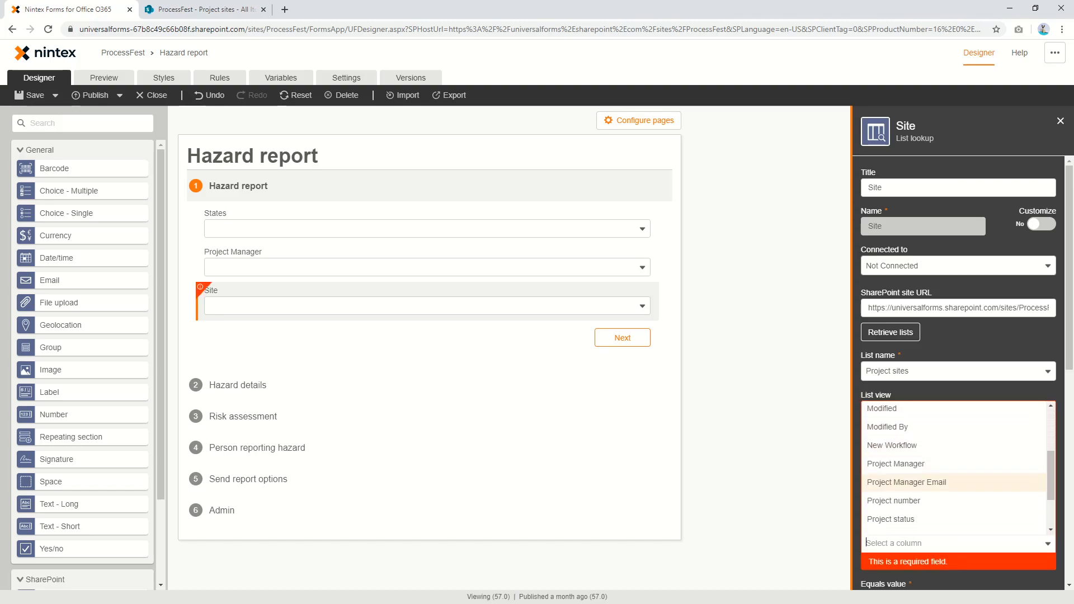
{"action": "left_click", "coordinate": [906, 463]}
{"action": "scroll", "coordinate": [866, 431], "scroll_direction": "down", "scroll_amount": 2}
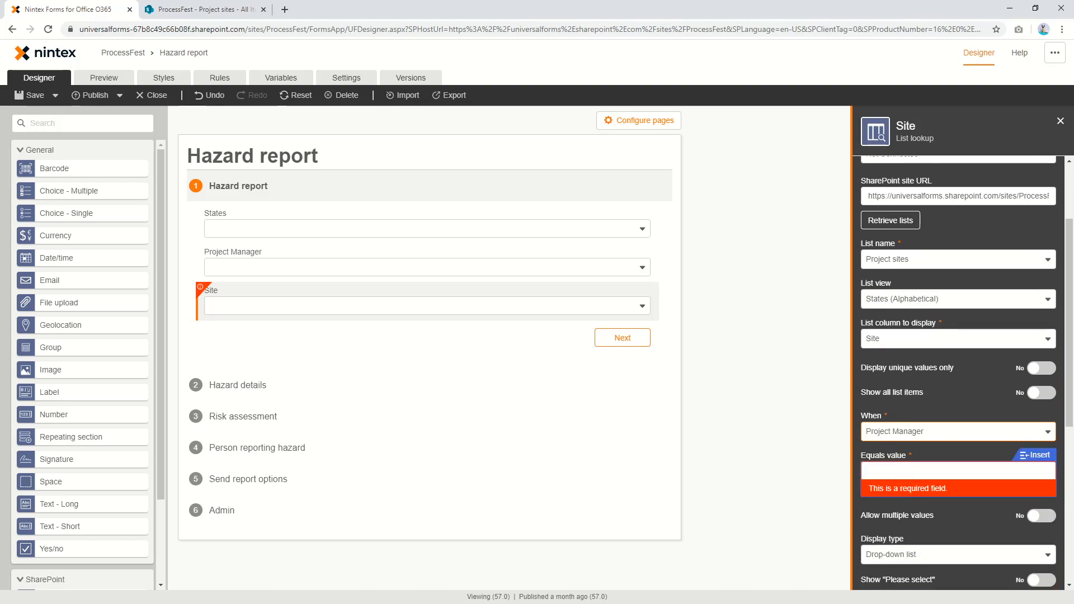
Insert the Project Manager form control as the Equals value of the Site lookup's filter.
{"action": "left_click", "coordinate": [1037, 453]}
{"action": "left_click", "coordinate": [170, 212]}
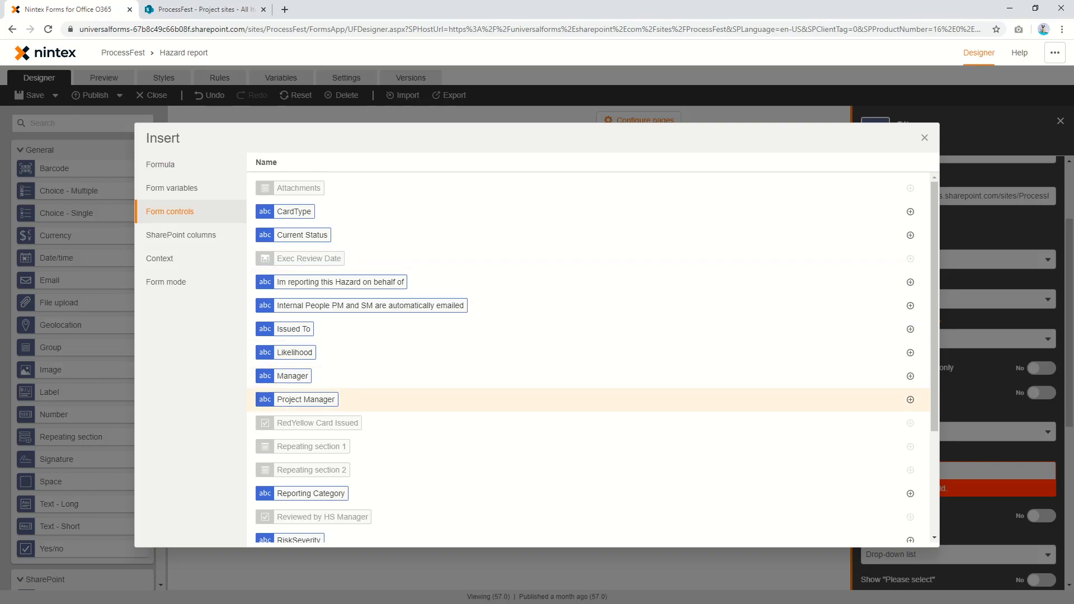
{"action": "left_click", "coordinate": [306, 399]}
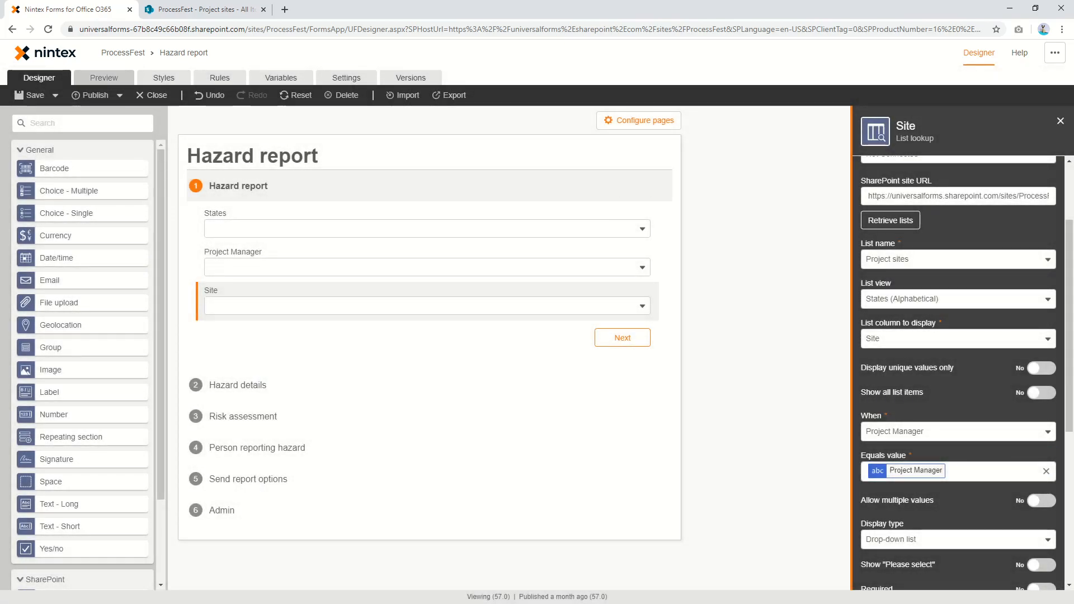
Preview the form and choose Alabama under States, the first project manager and the first site listed.
{"action": "left_click", "coordinate": [104, 78]}
{"action": "left_click", "coordinate": [534, 210]}
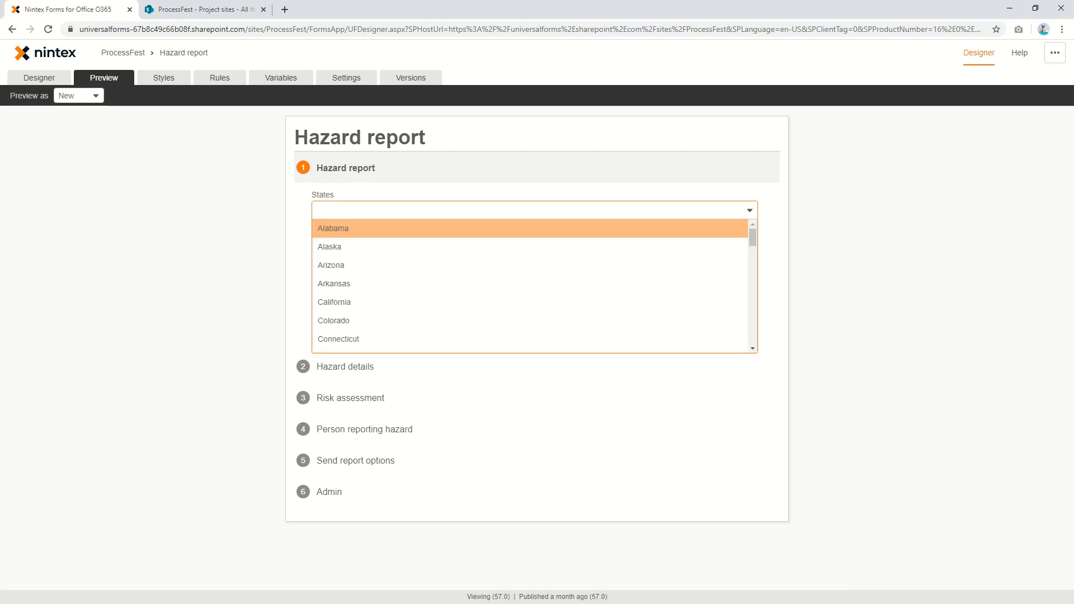
{"action": "left_click", "coordinate": [530, 228]}
{"action": "left_click", "coordinate": [529, 249]}
{"action": "left_click", "coordinate": [530, 267]}
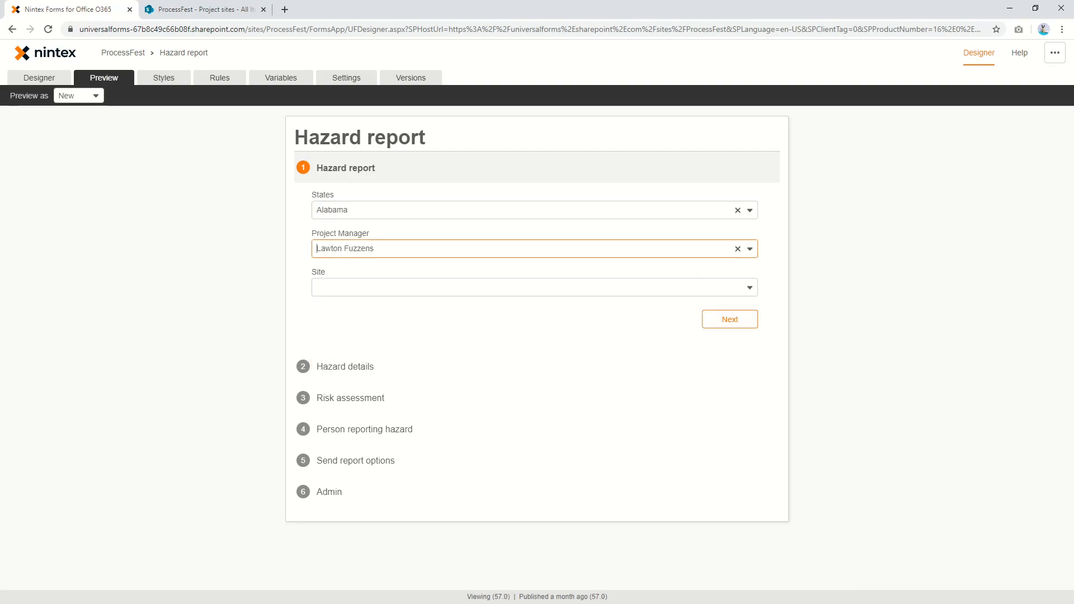
{"action": "left_click", "coordinate": [530, 287]}
{"action": "left_click", "coordinate": [530, 306]}
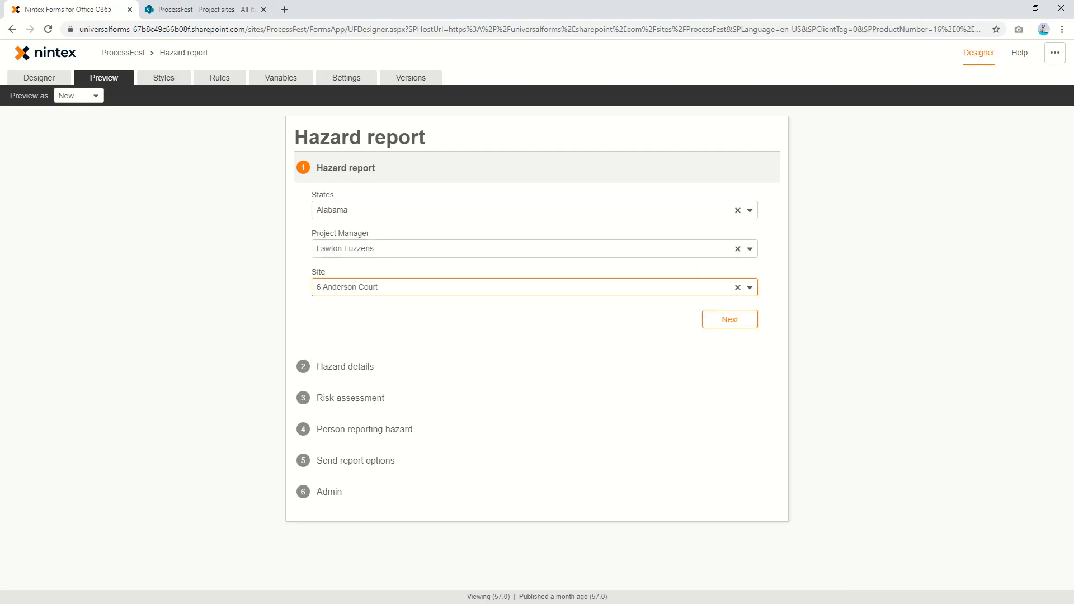
Switch the previewed Project Manager to the second one in the list and select the first site offered for that manager.
{"action": "left_click", "coordinate": [392, 248]}
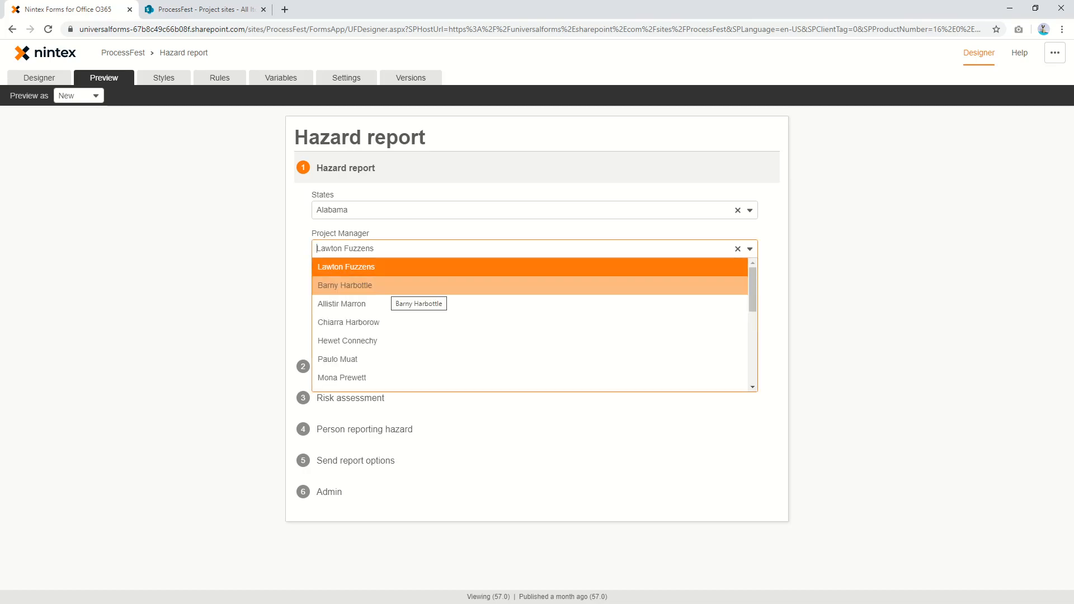
{"action": "left_click", "coordinate": [392, 286]}
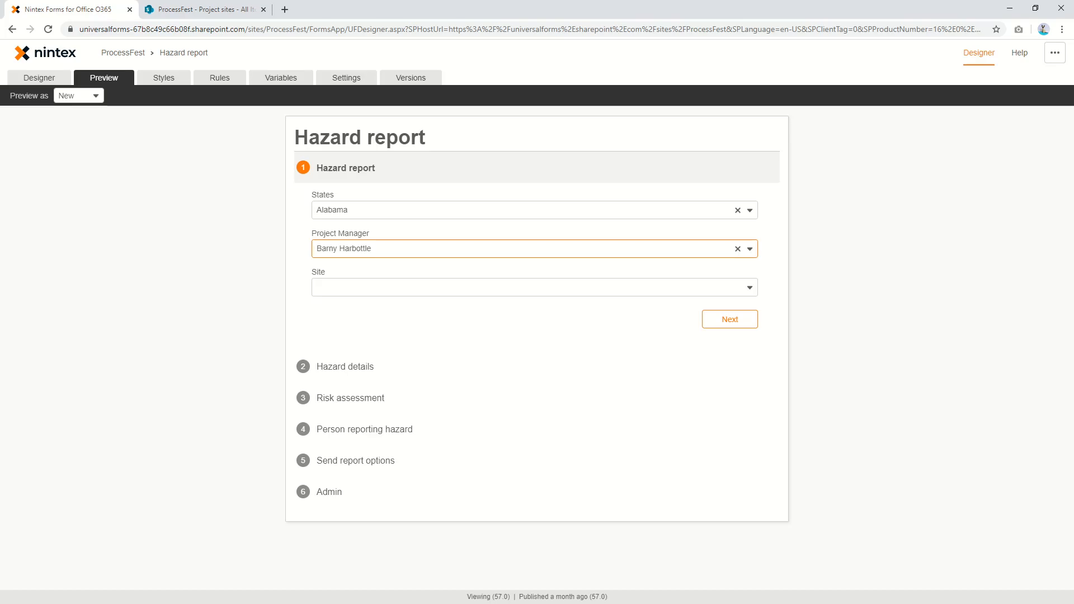
{"action": "left_click", "coordinate": [392, 287]}
{"action": "left_click", "coordinate": [386, 306]}
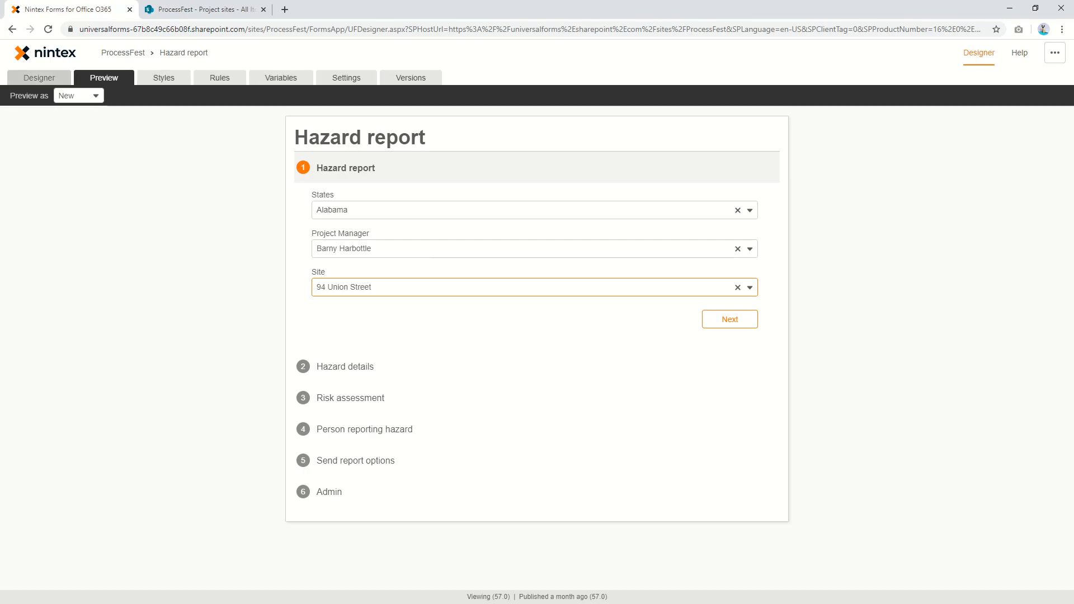
Add a Label control below the Site lookup on the form and insert the Site reference as its text.
{"action": "left_click", "coordinate": [39, 78]}
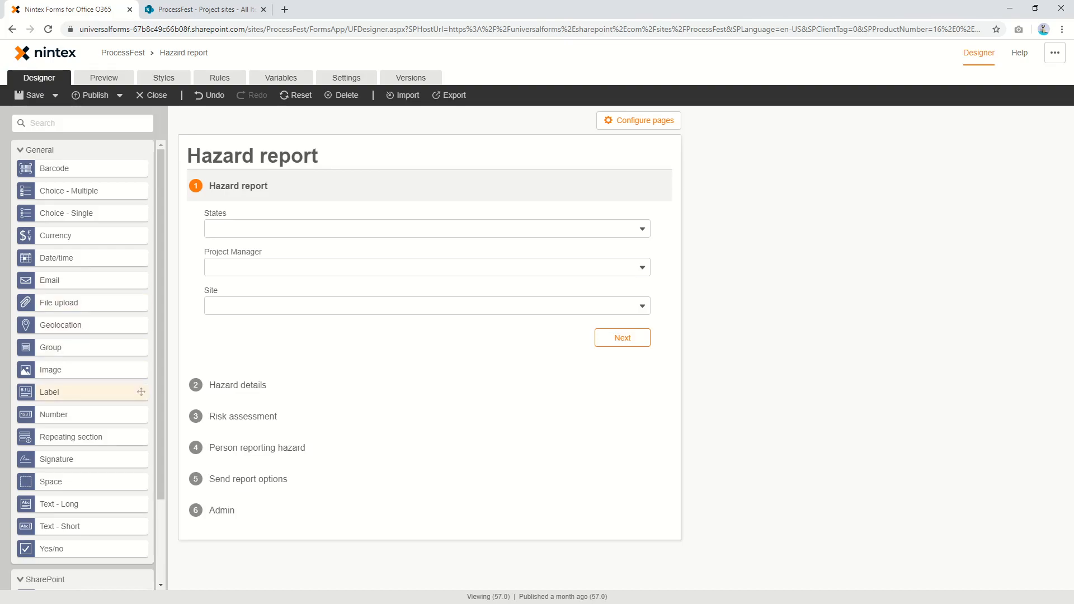
{"action": "left_click_drag", "start_coordinate": [141, 391], "coordinate": [425, 341]}
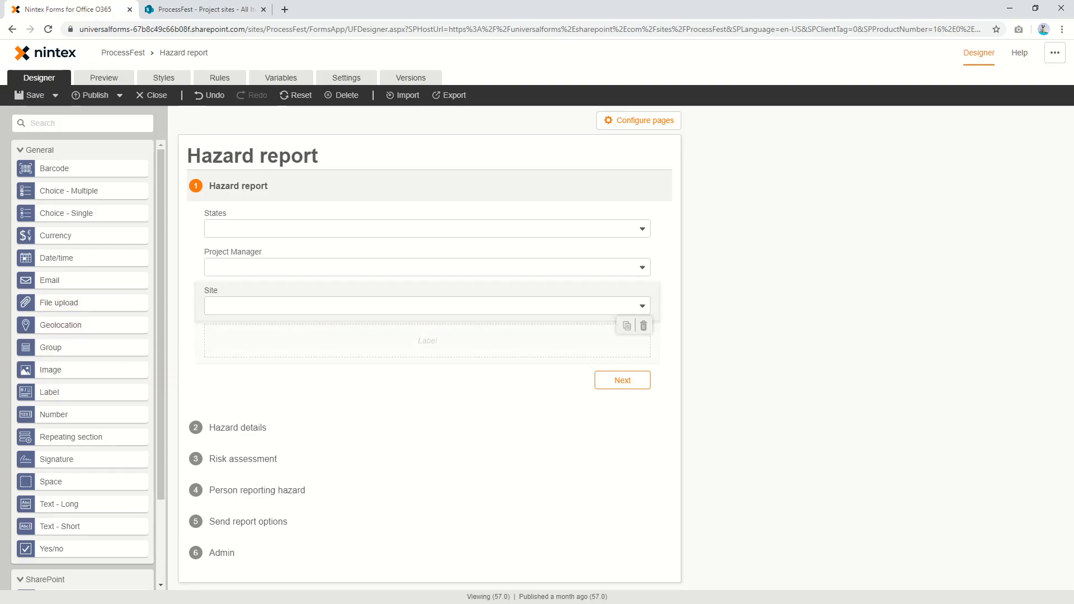
{"action": "left_click", "coordinate": [425, 341]}
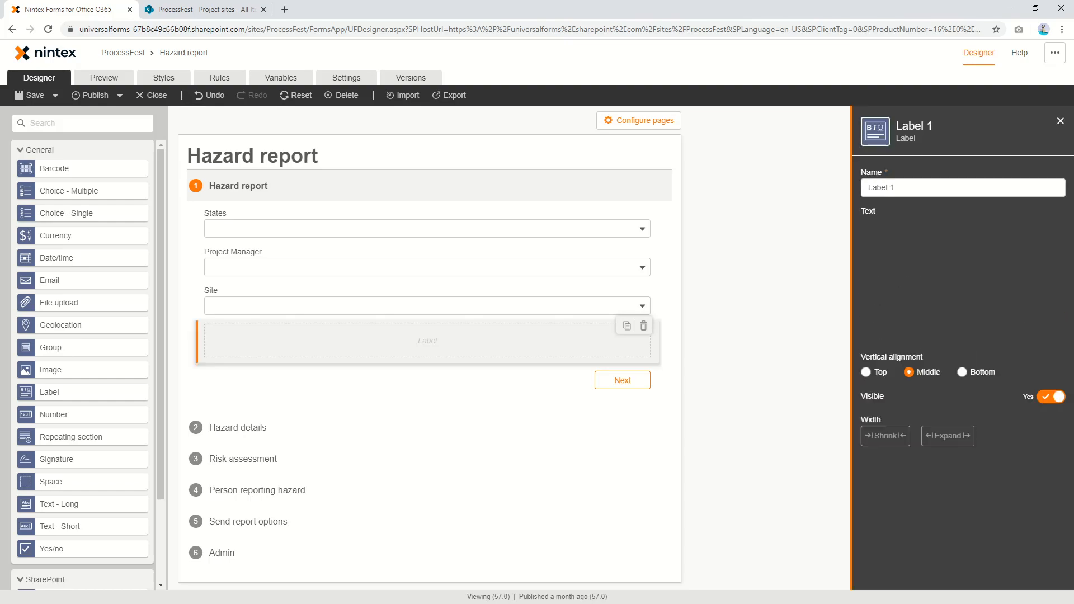
{"action": "left_click", "coordinate": [962, 307]}
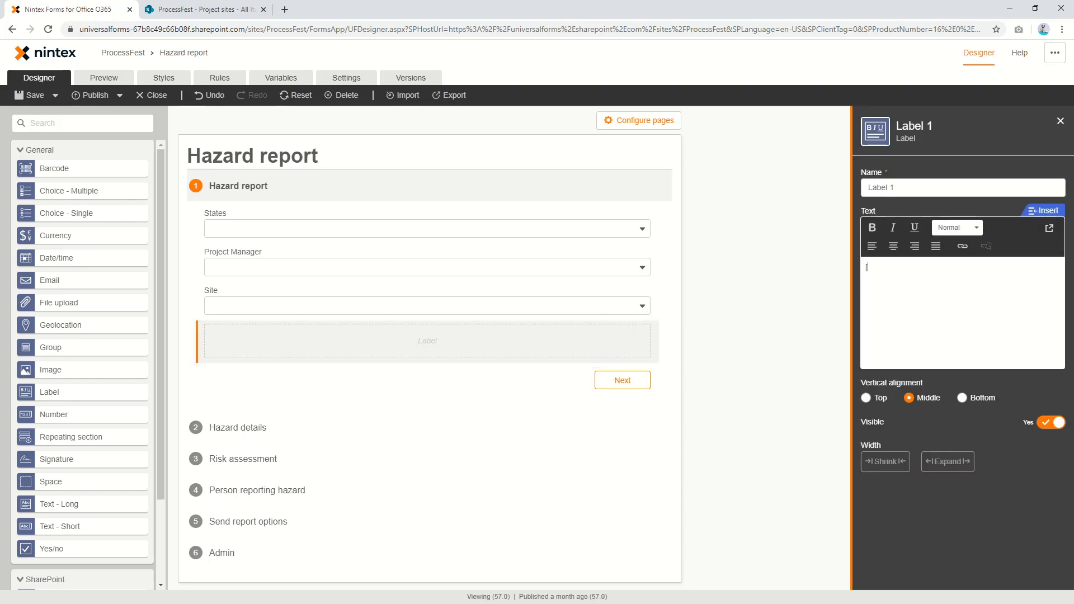
{"action": "type", "text": "[[site"}
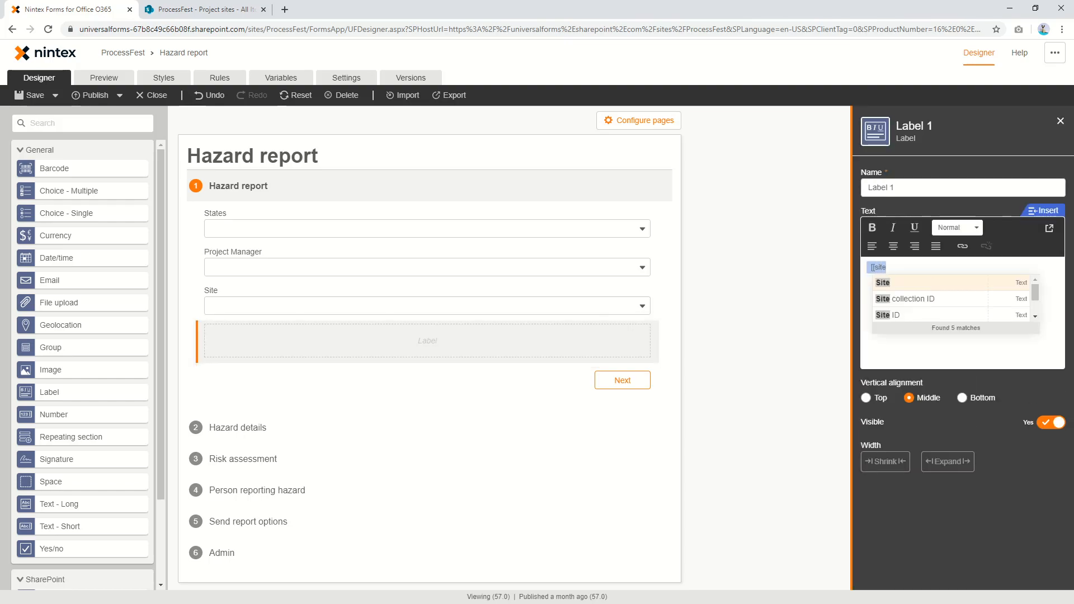
{"action": "key", "text": "Return"}
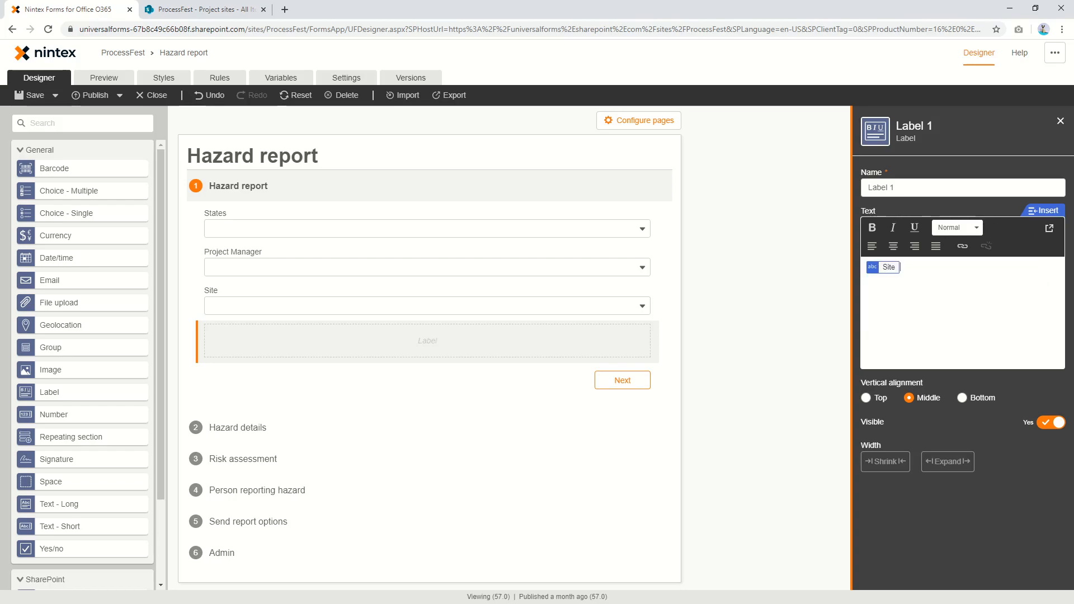
Preview the form with the label, choosing Alabama, the first project manager and the first site offered.
{"action": "left_click", "coordinate": [104, 78]}
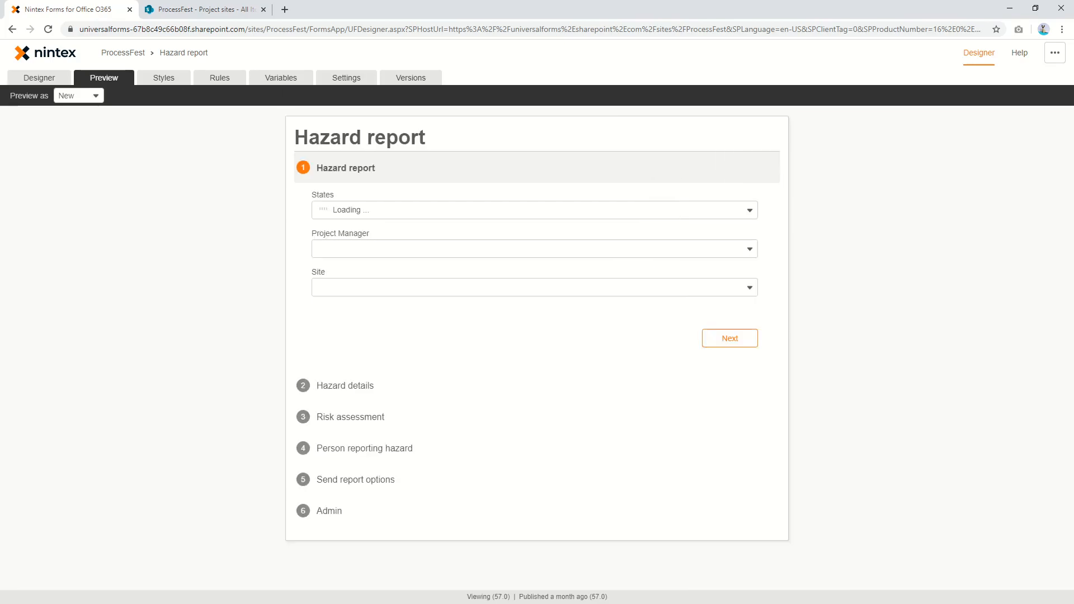
{"action": "left_click", "coordinate": [534, 210]}
{"action": "left_click", "coordinate": [529, 228]}
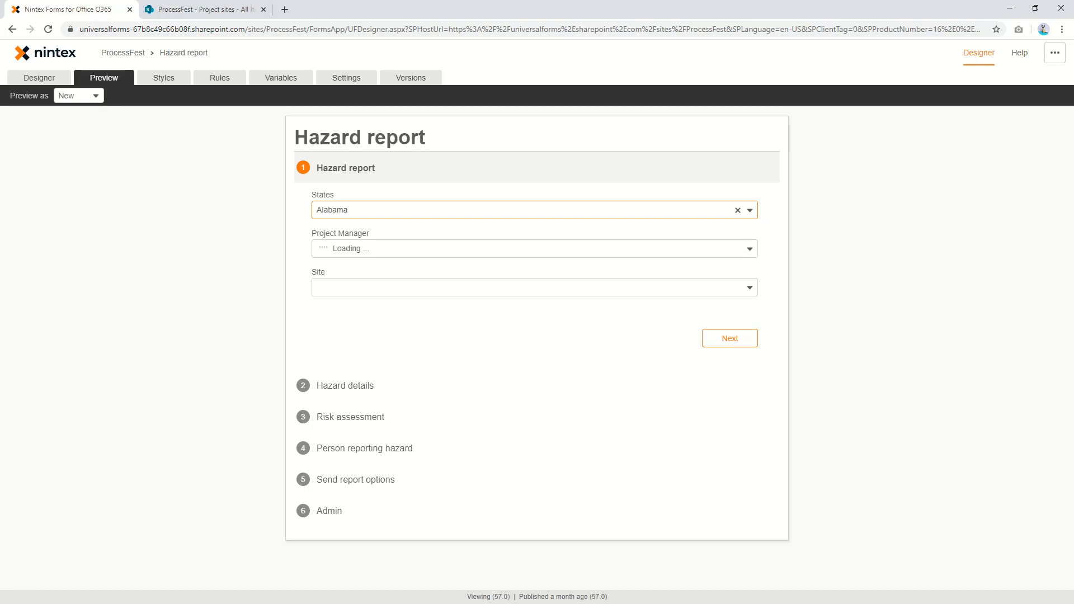
{"action": "left_click", "coordinate": [535, 249]}
{"action": "left_click", "coordinate": [529, 267]}
{"action": "left_click", "coordinate": [529, 288]}
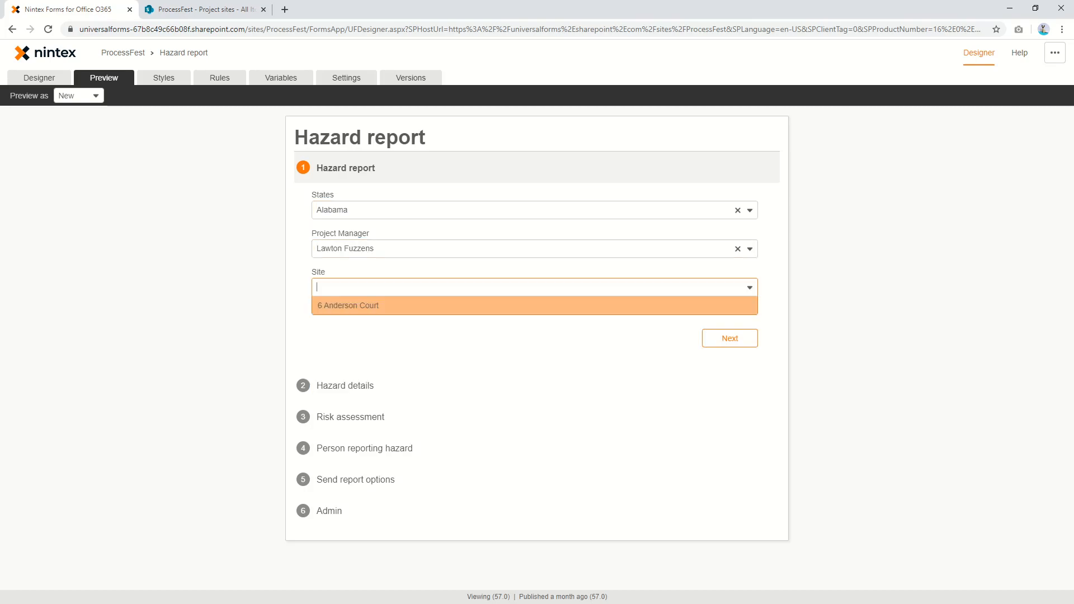
{"action": "left_click", "coordinate": [530, 305]}
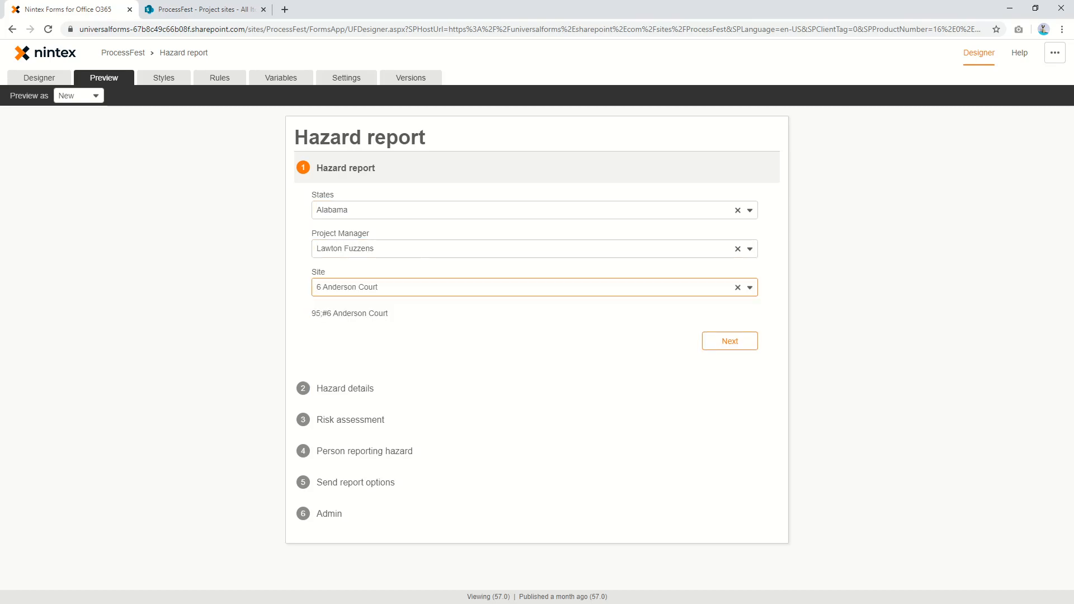
Examine the Site value output by the label, focusing on its leading ID, and check the ID column of the SharePoint Project sites list.
{"action": "left_click_drag", "start_coordinate": [312, 313], "coordinate": [388, 314]}
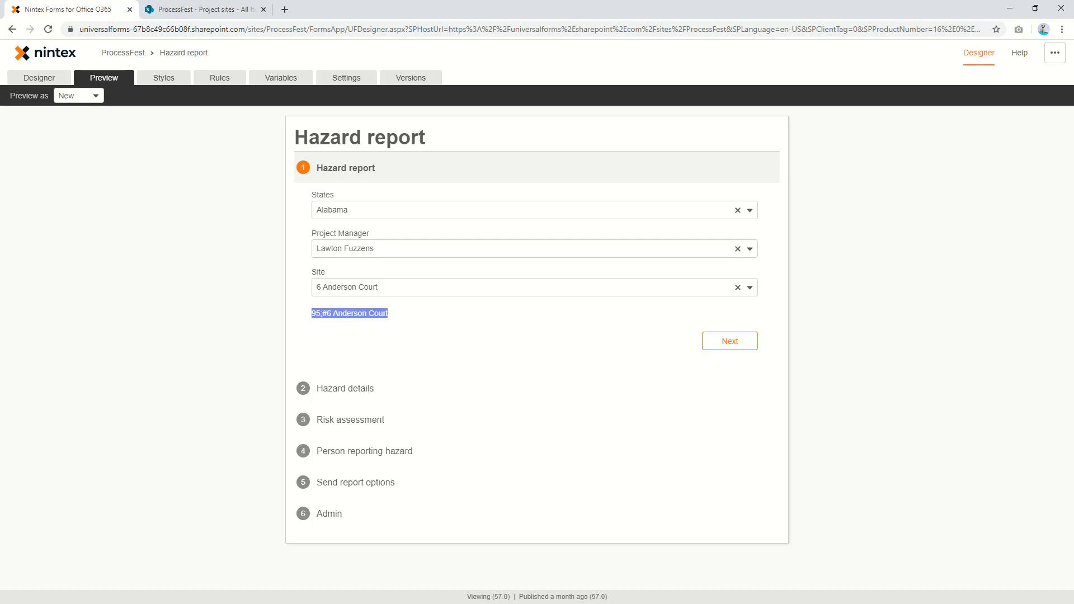
{"action": "left_click", "coordinate": [369, 314]}
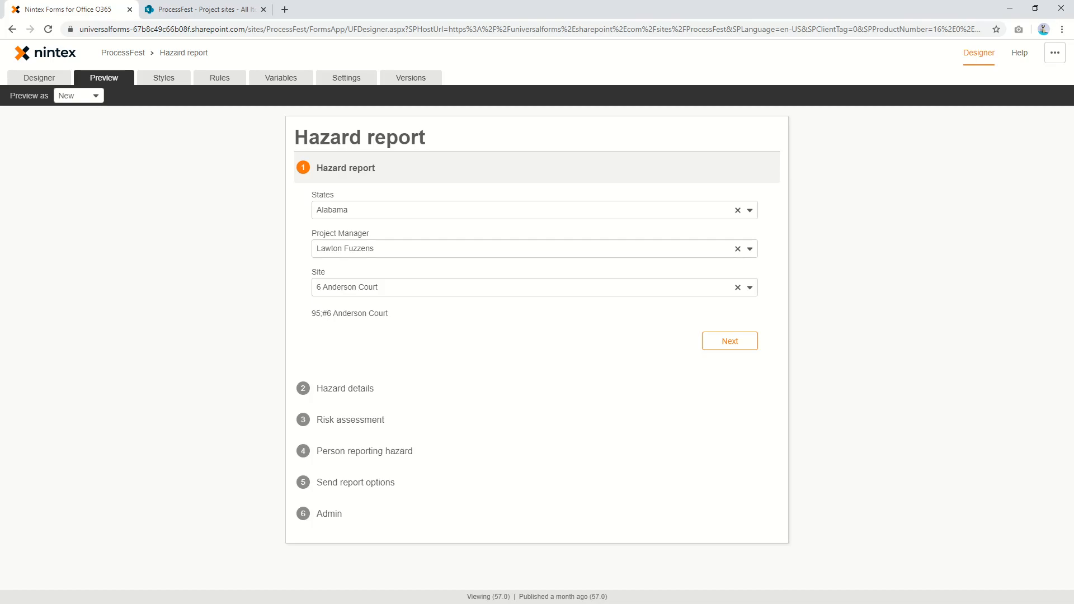
{"action": "left_click", "coordinate": [204, 9]}
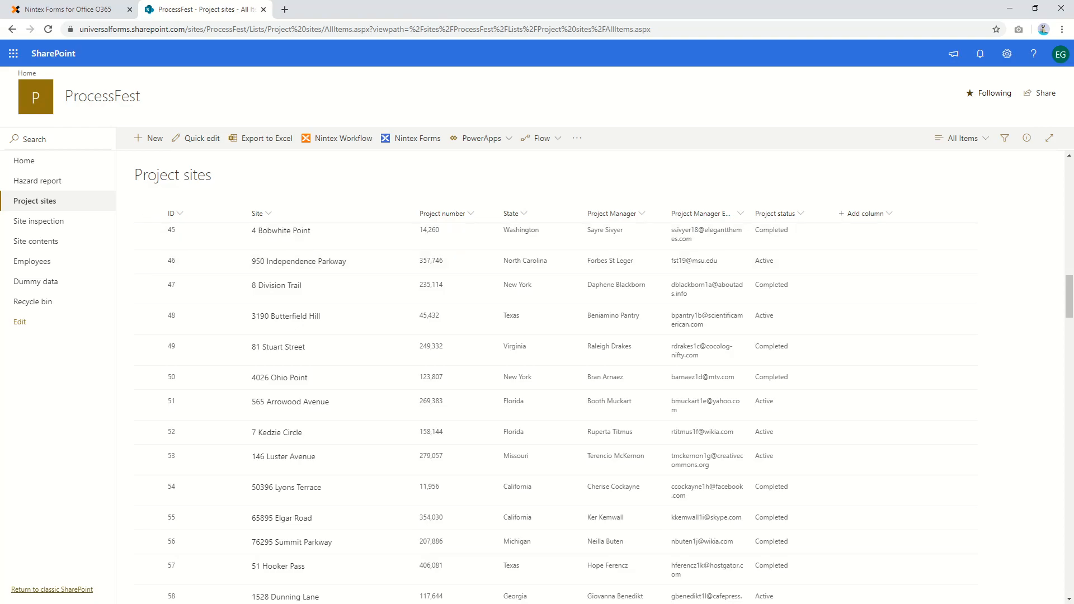
{"action": "left_click", "coordinate": [72, 9]}
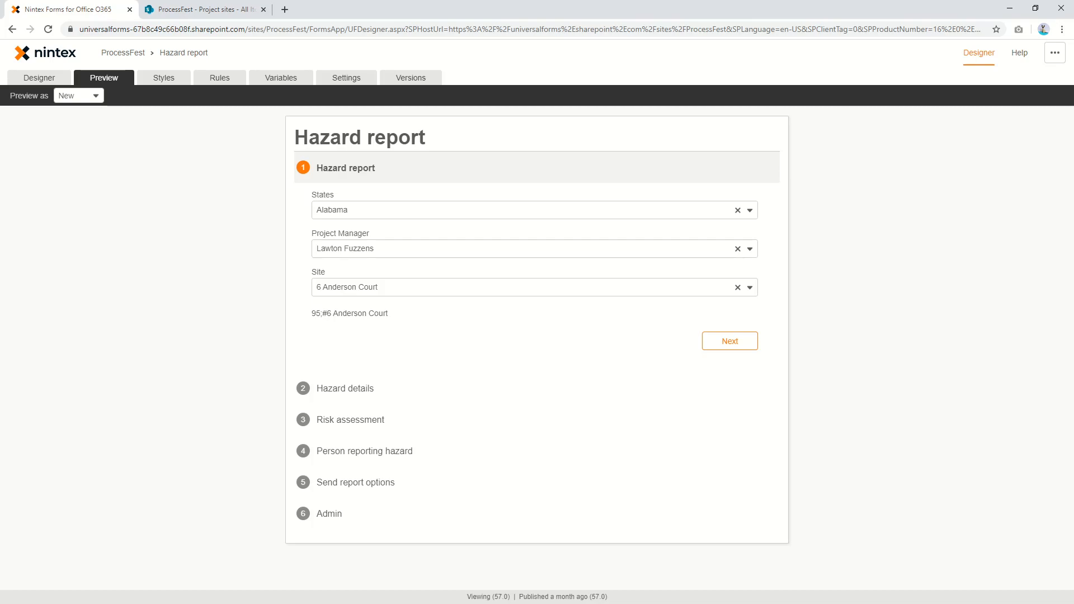
{"action": "left_click_drag", "start_coordinate": [311, 313], "coordinate": [388, 313]}
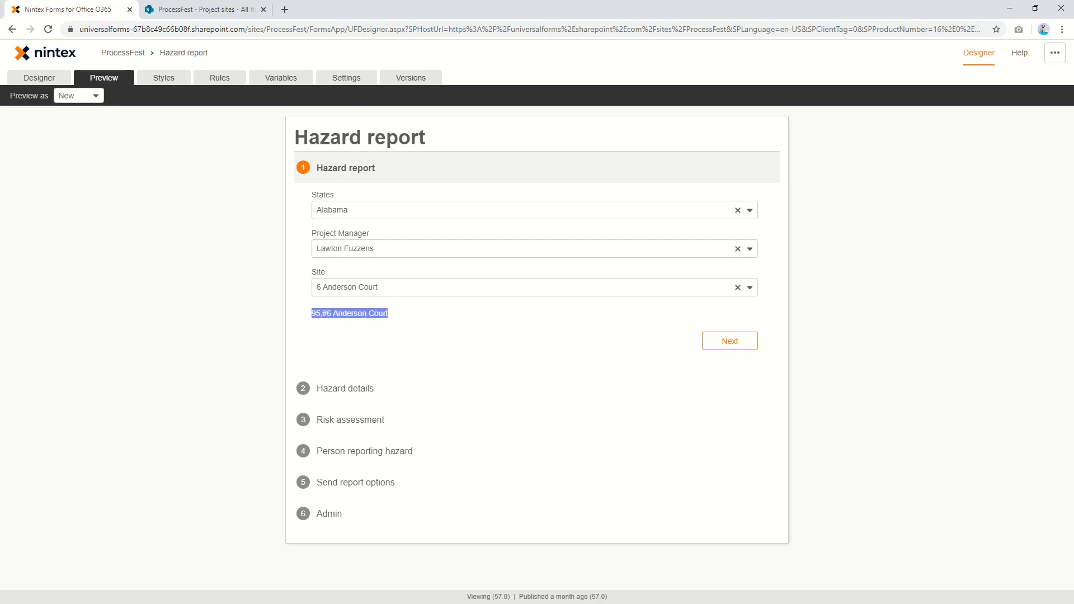
{"action": "left_click", "coordinate": [393, 315]}
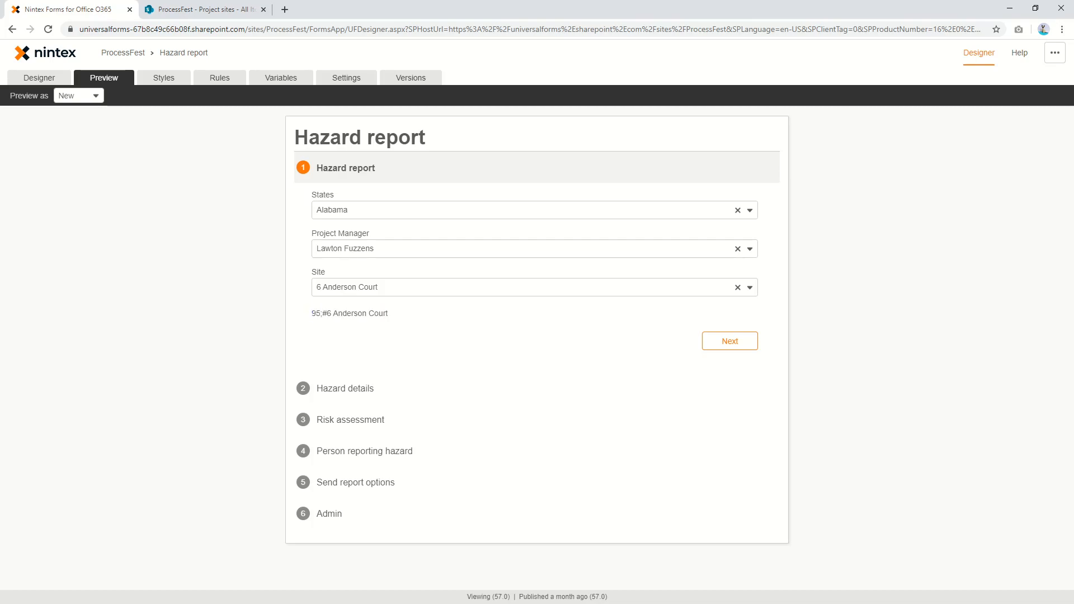
{"action": "left_click_drag", "start_coordinate": [311, 313], "coordinate": [321, 314]}
{"action": "left_click", "coordinate": [201, 9]}
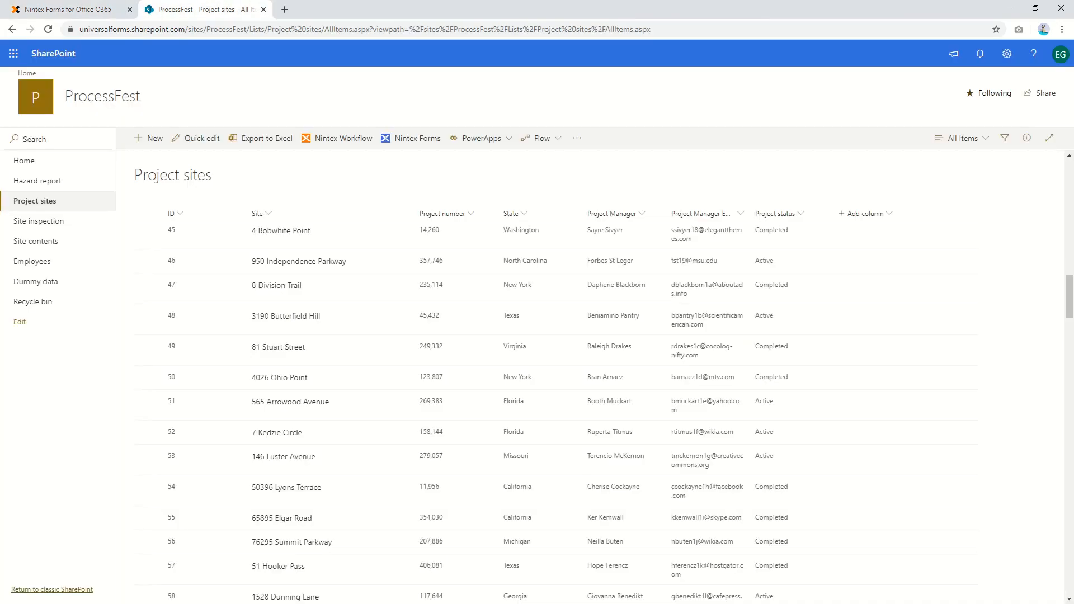
{"action": "left_click", "coordinate": [68, 9]}
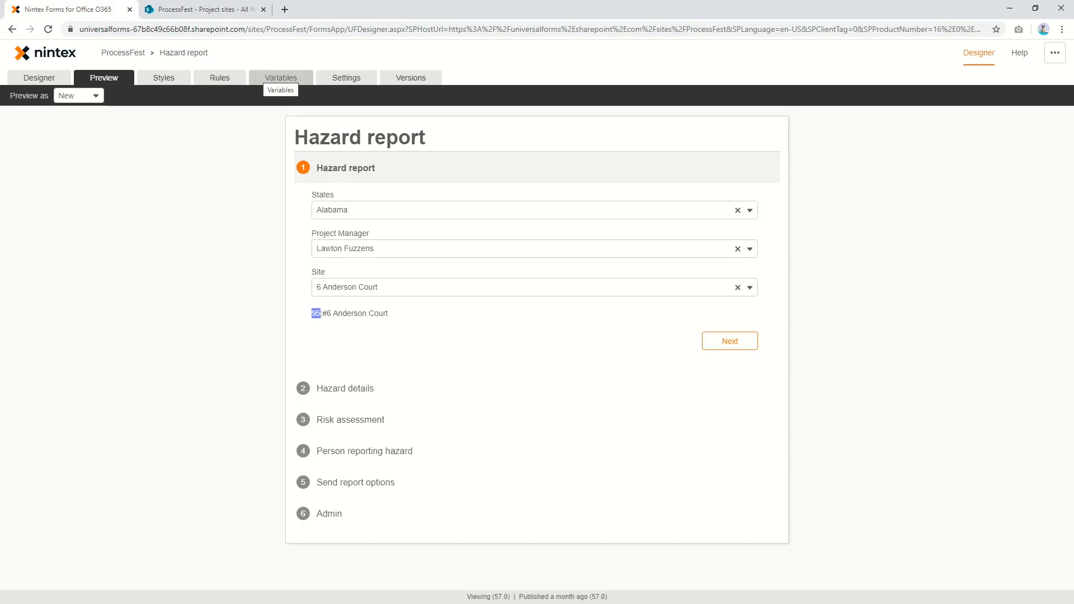
Start a new form variable and name it "ParseLook false".
{"action": "left_click", "coordinate": [281, 78]}
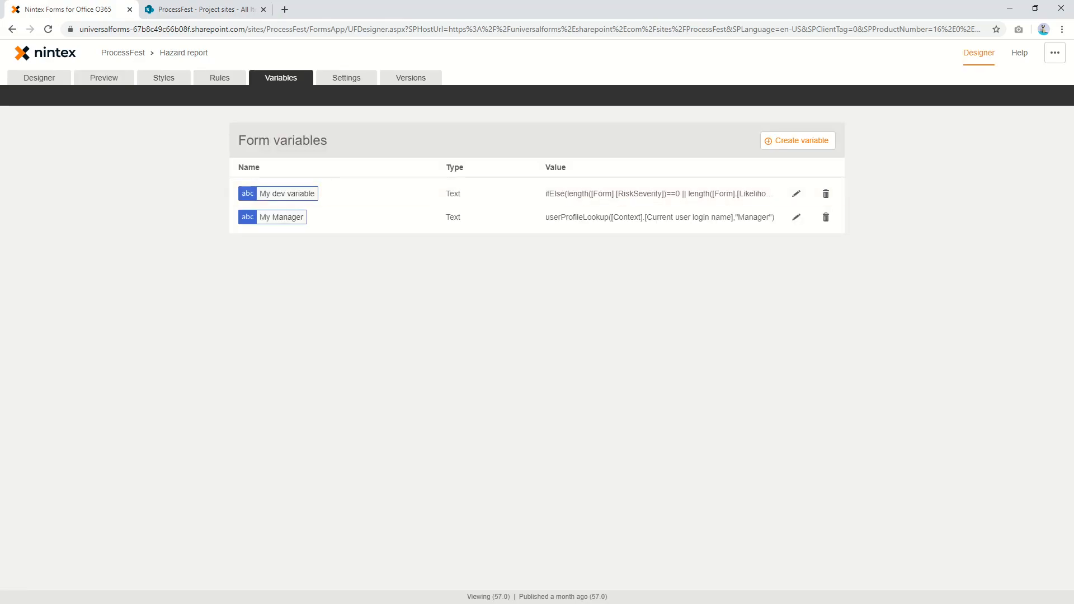
{"action": "left_click", "coordinate": [798, 140]}
{"action": "left_click", "coordinate": [336, 227]}
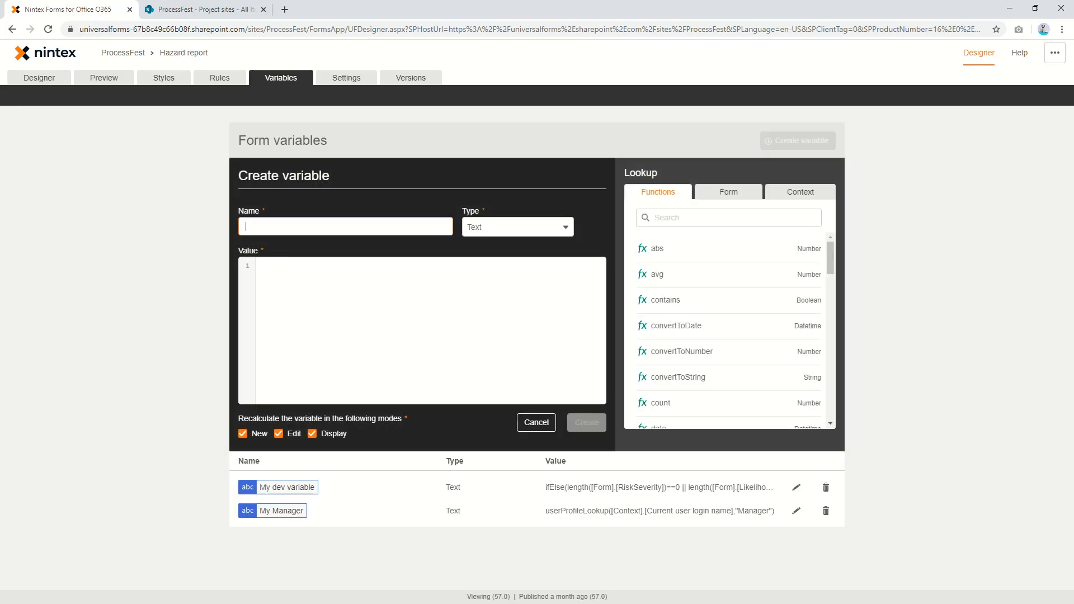
{"action": "type", "text": "Pa"}
{"action": "type", "text": "rseLook falas"}
{"action": "key", "text": "BackSpace"}
{"action": "key", "text": "BackSpace"}
{"action": "type", "text": "se"}
Set the variable's value to parseLookup with the form's Site control and false as its parameters, and create the variable.
{"action": "left_click", "coordinate": [667, 218]}
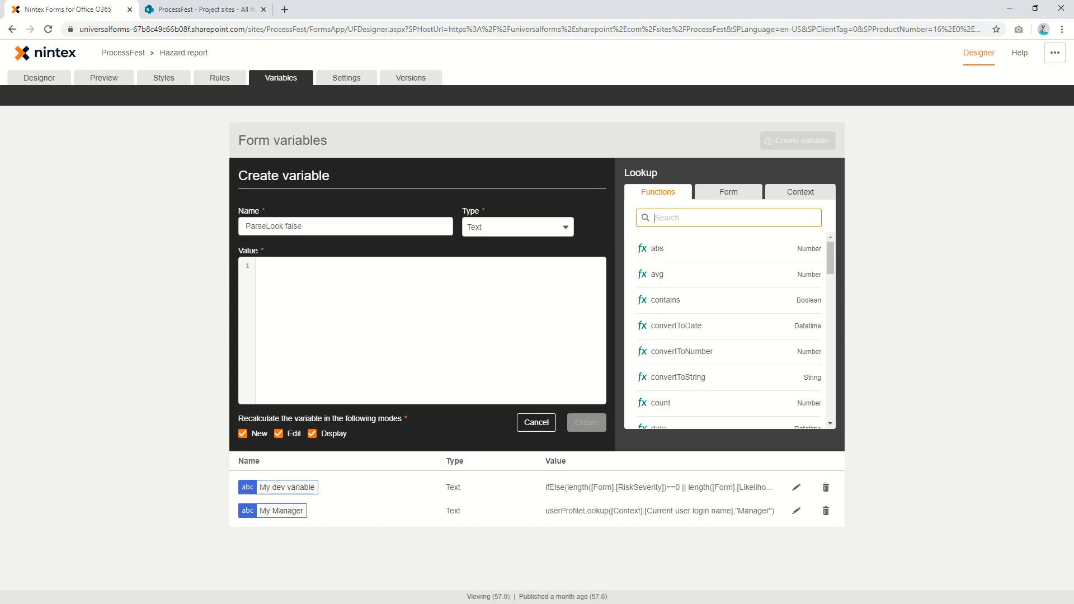
{"action": "type", "text": "par"}
{"action": "double_click", "coordinate": [673, 274]}
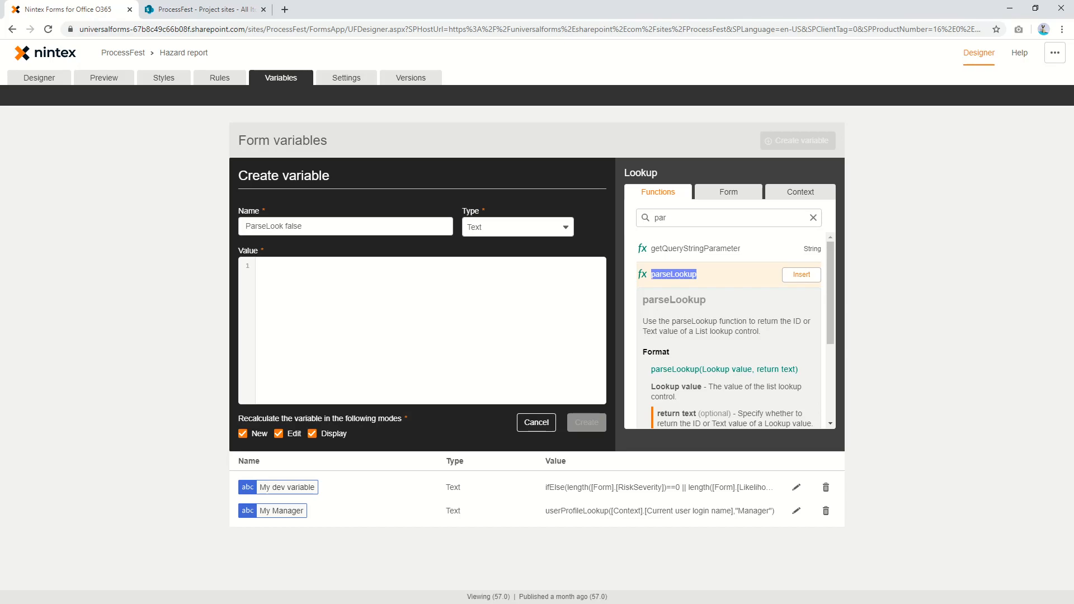
{"action": "left_click", "coordinate": [801, 275]}
{"action": "type", "text": "site"}
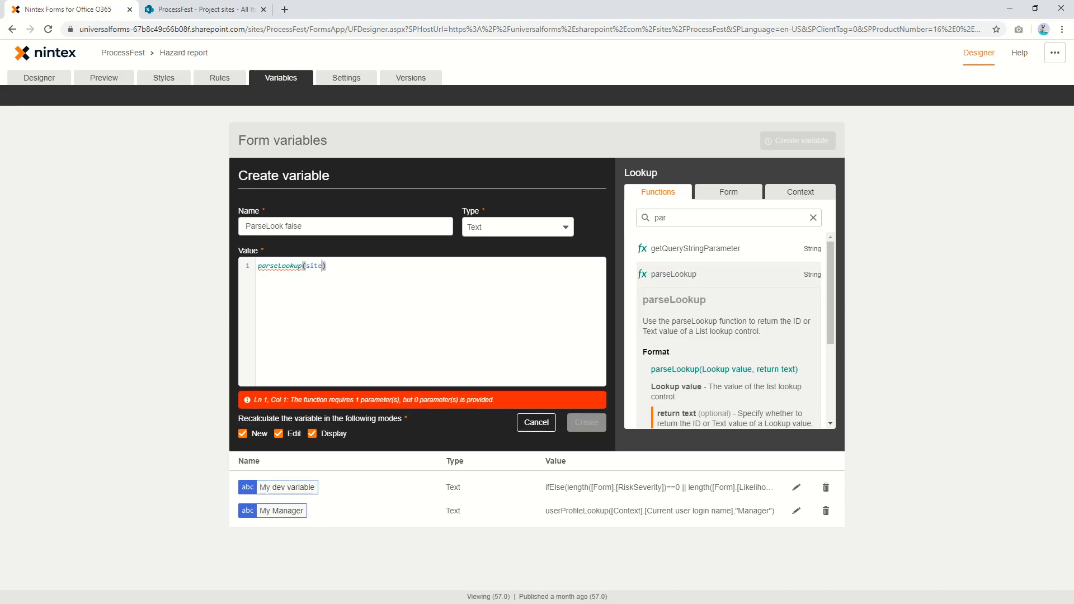
{"action": "key", "text": "Down"}
{"action": "key", "text": "Down"}
{"action": "key", "text": "Down"}
{"action": "key", "text": "Down"}
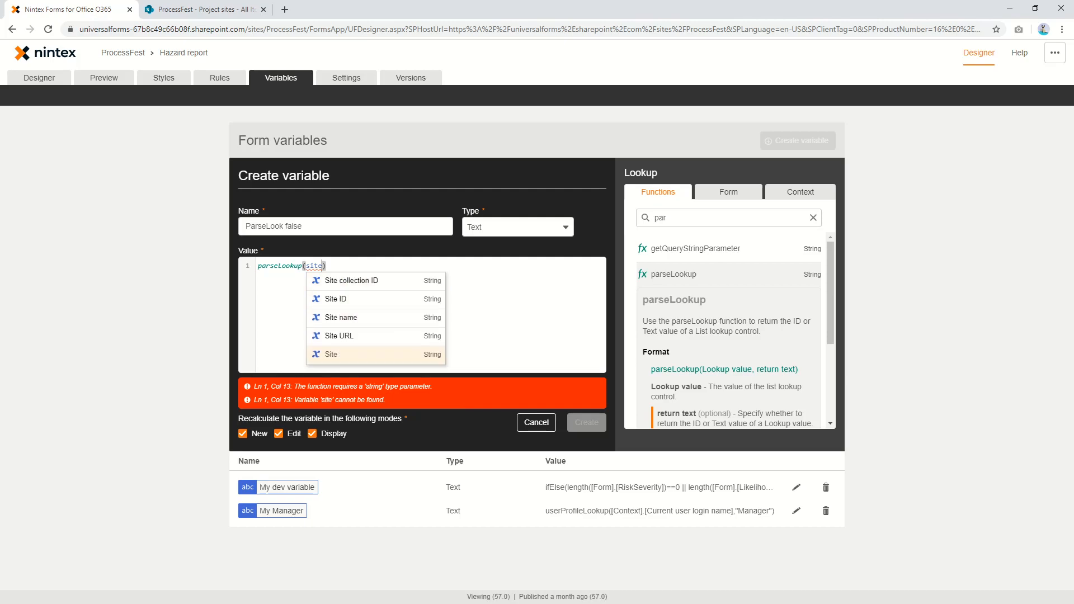
{"action": "key", "text": "Return"}
{"action": "type", "text": ",false"}
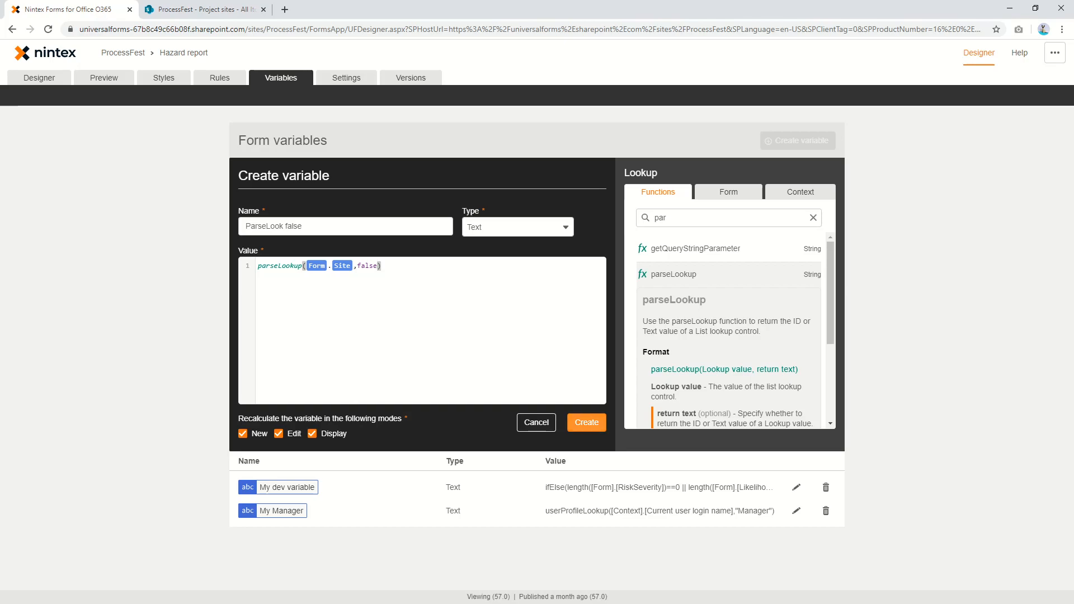
{"action": "left_click", "coordinate": [586, 423]}
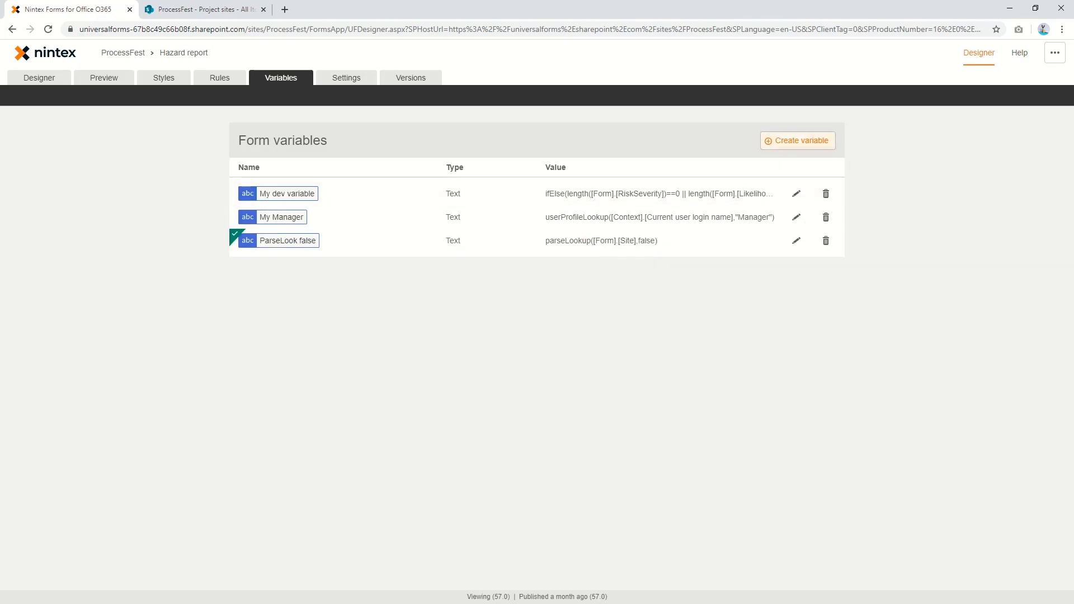
Start another form variable named "ParseLookup true" and insert the parseLookup function as its value.
{"action": "left_click", "coordinate": [798, 141]}
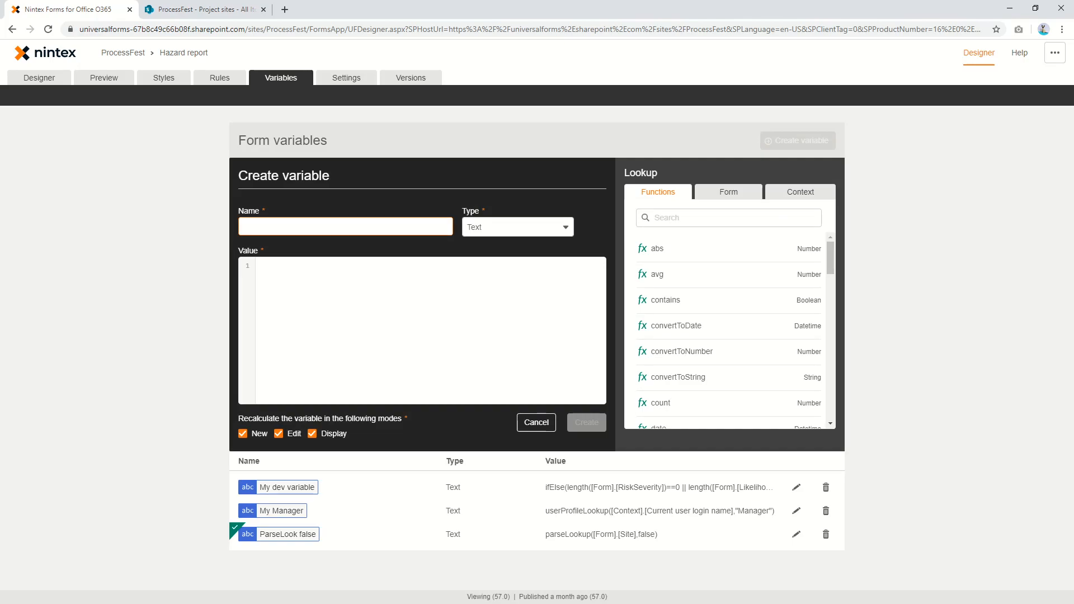
{"action": "type", "text": "ParseLookup true"}
{"action": "left_click", "coordinate": [258, 266]}
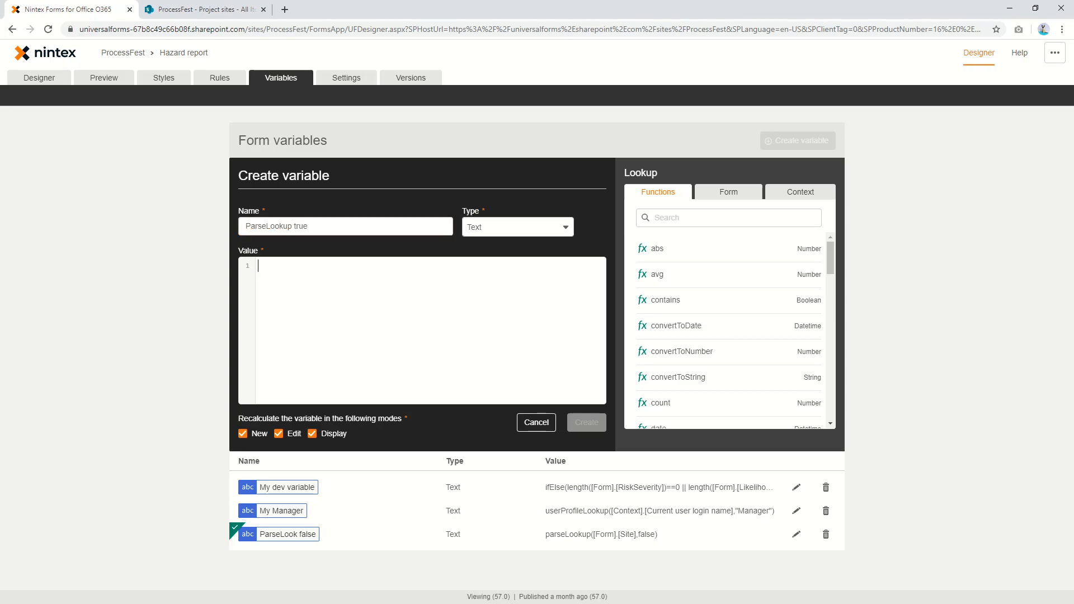
{"action": "type", "text": "pa"}
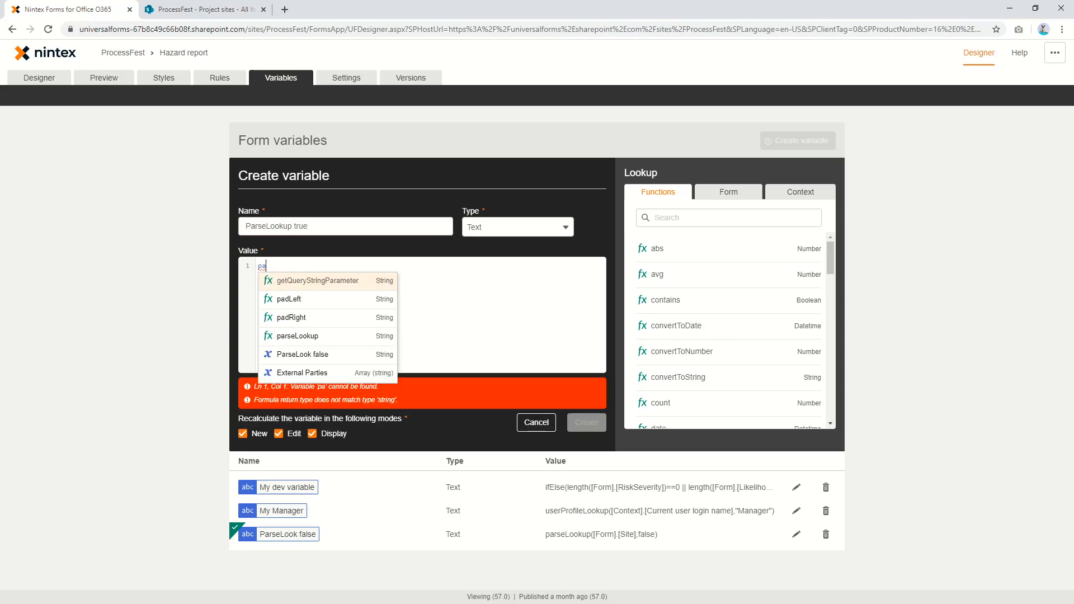
{"action": "key", "text": "Down"}
{"action": "key", "text": "Down"}
{"action": "key", "text": "Down"}
{"action": "key", "text": "Return"}
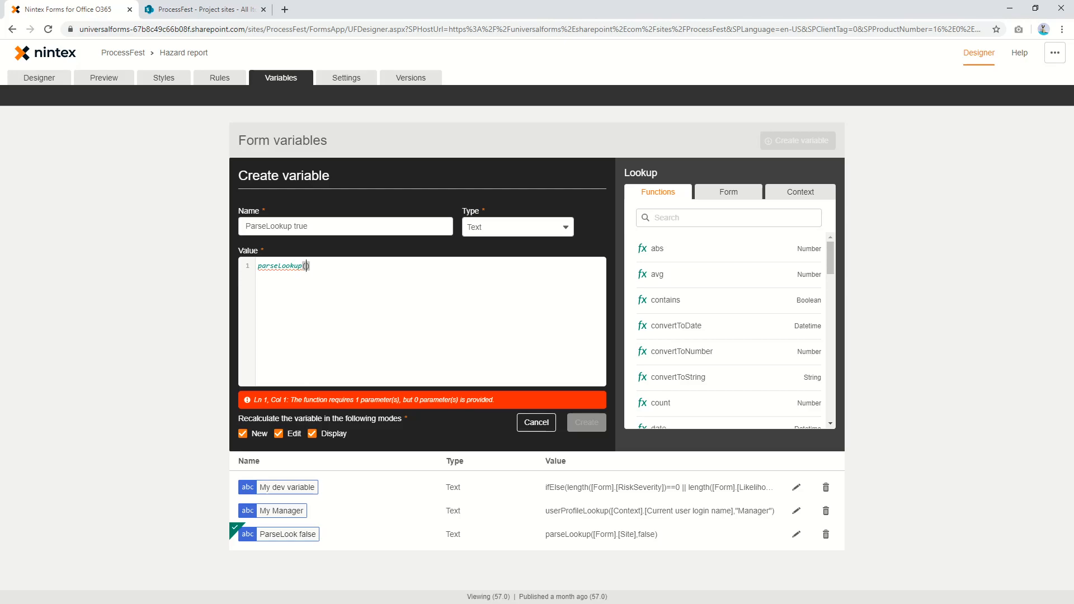
Complete the parseLookup function with the form's Site control and true as its parameters, and create the variable.
{"action": "type", "text": "site"}
{"action": "key", "text": "Down"}
{"action": "key", "text": "Down"}
{"action": "key", "text": "Down"}
{"action": "key", "text": "Down"}
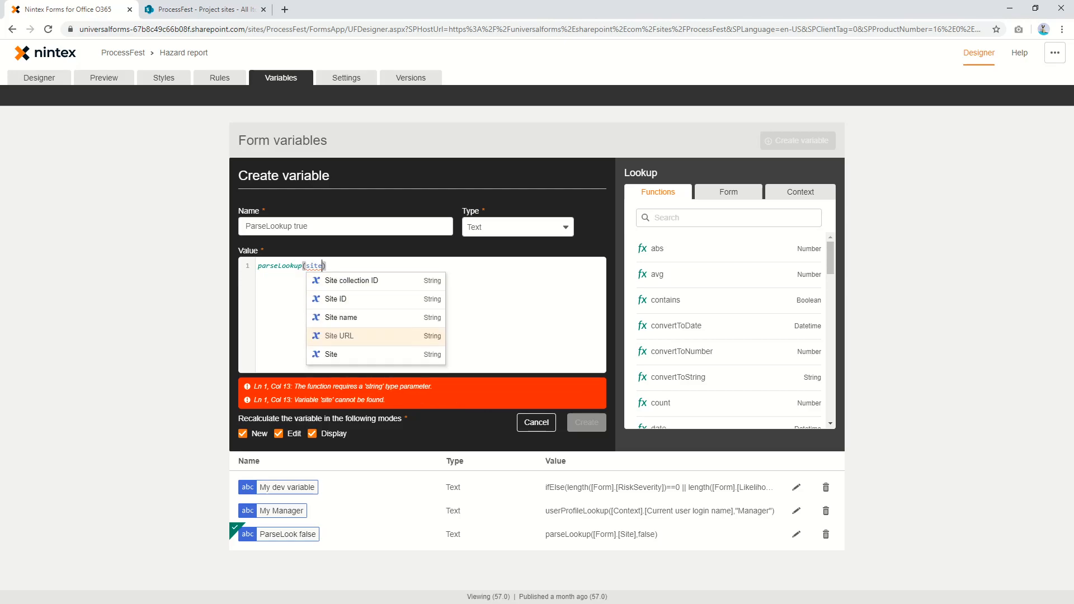
{"action": "key", "text": "Return"}
{"action": "type", "text": ","}
{"action": "type", "text": " true"}
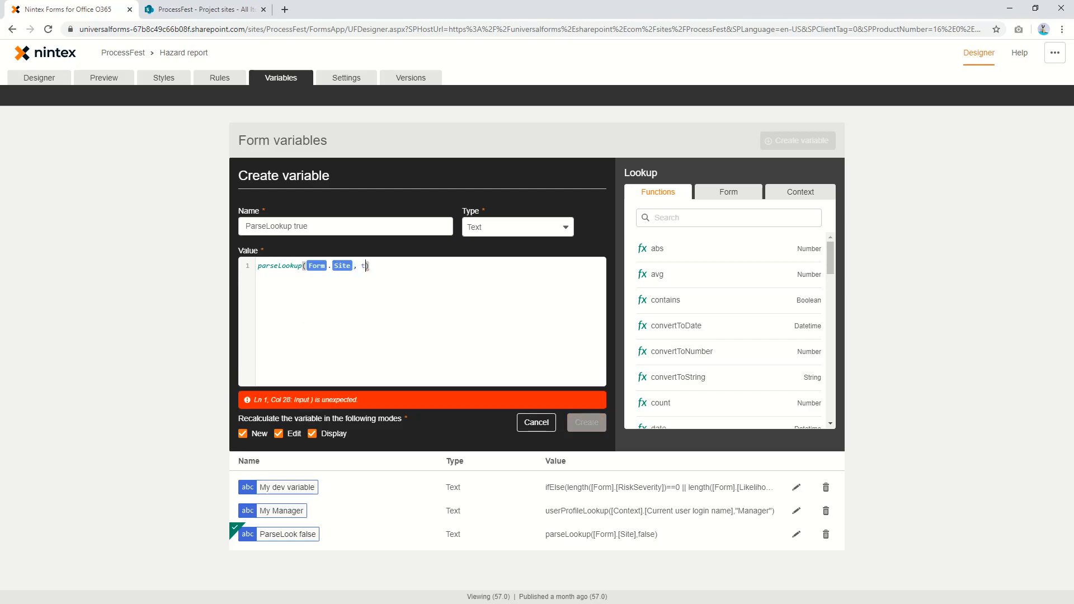
{"action": "left_click", "coordinate": [586, 423]}
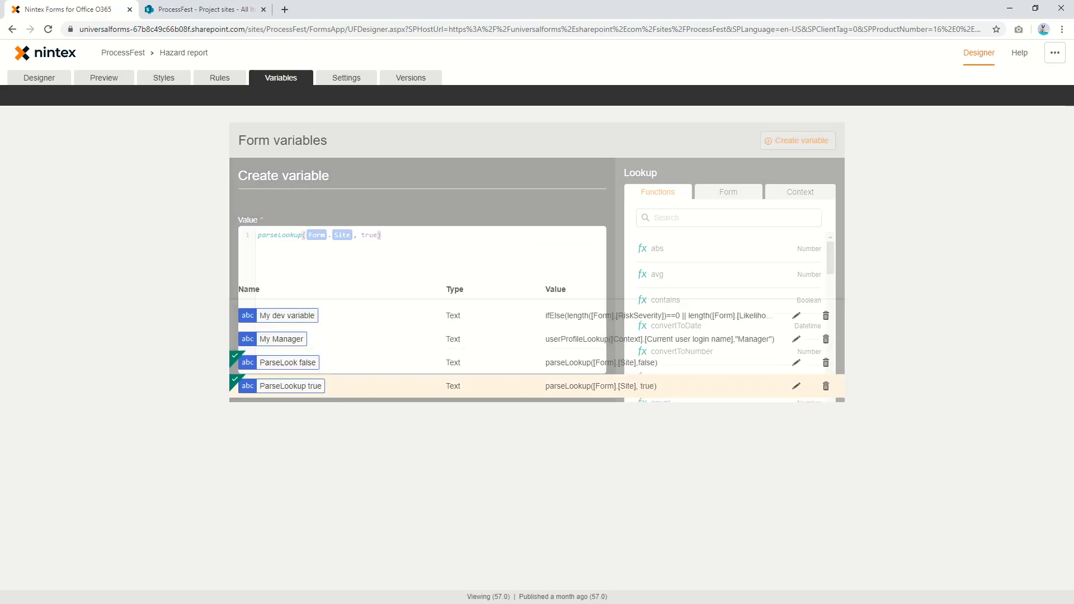
Add the text "Lookup data:" before the Site reference in the label below the Site lookup.
{"action": "left_click", "coordinate": [39, 77]}
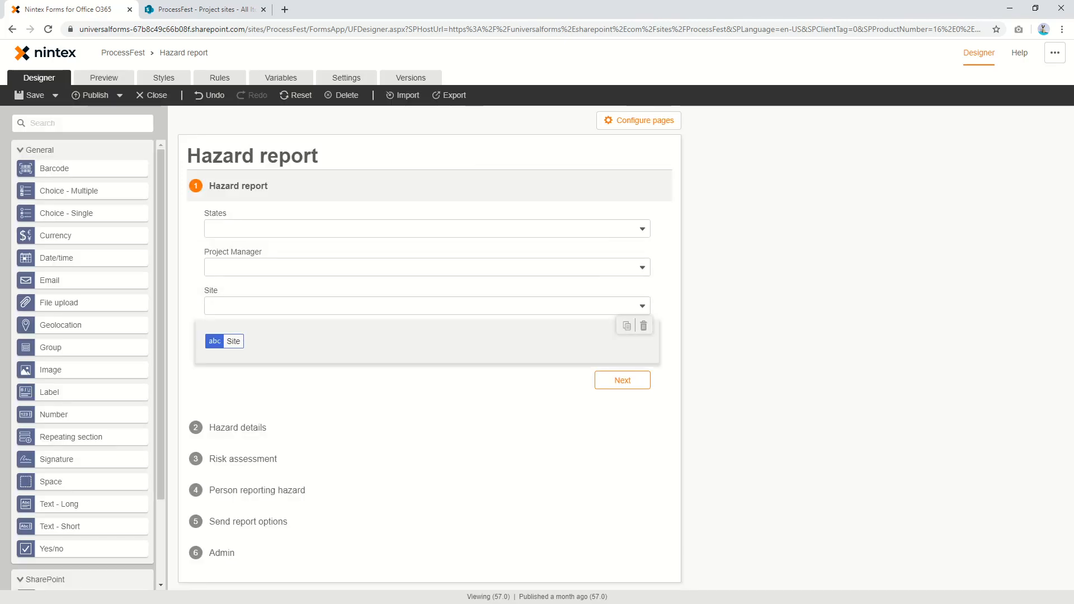
{"action": "left_click", "coordinate": [335, 341]}
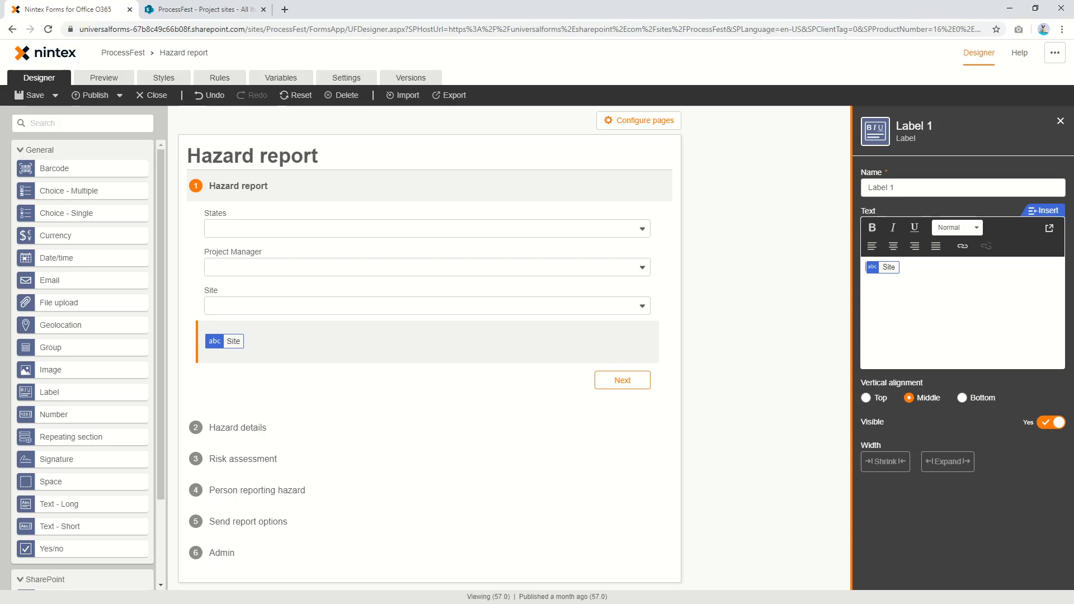
{"action": "type", "text": "Lookup data:"}
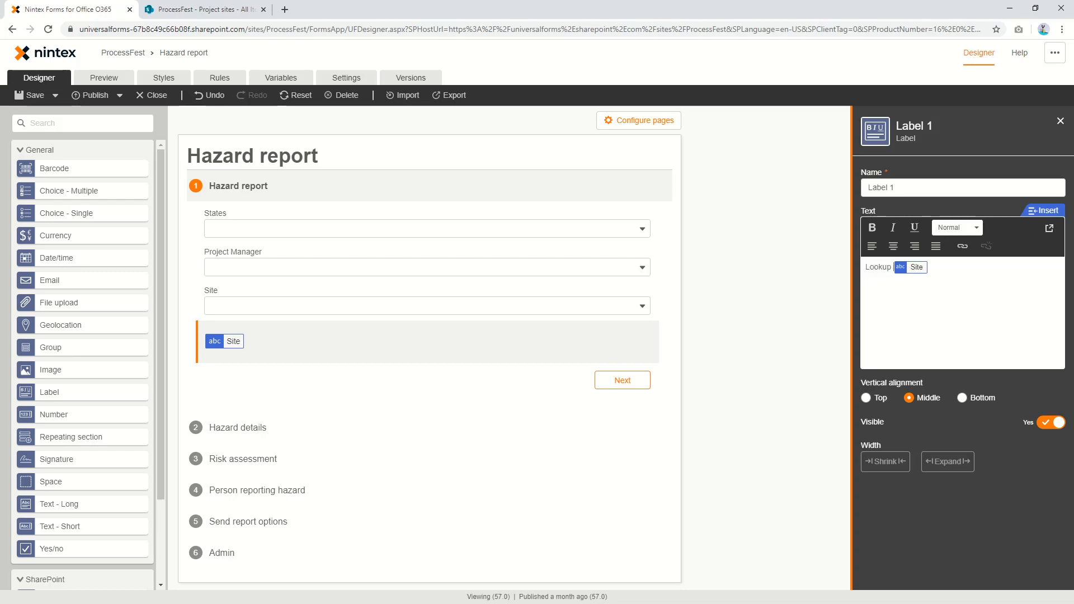
{"action": "type", "text": " Site "}
Add the label lines "ParseLookup false:" and "ParseLookup true:", each followed by a reference to its matching ParseLook false or ParseLookup true variable.
{"action": "type", "text": "ParseLookup"}
{"action": "type", "text": " false:"}
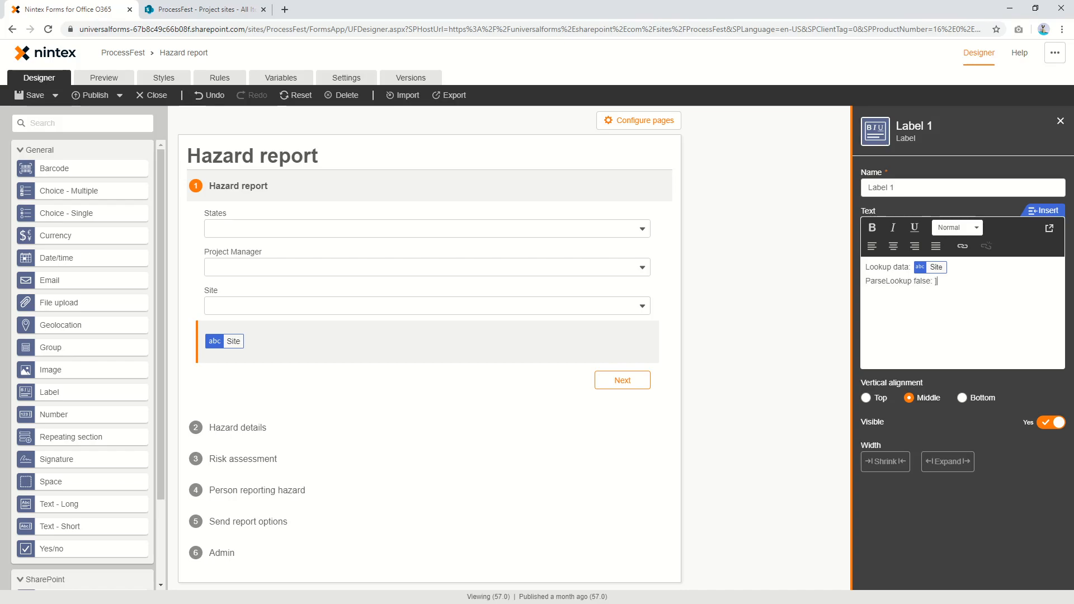
{"action": "type", "text": " [["}
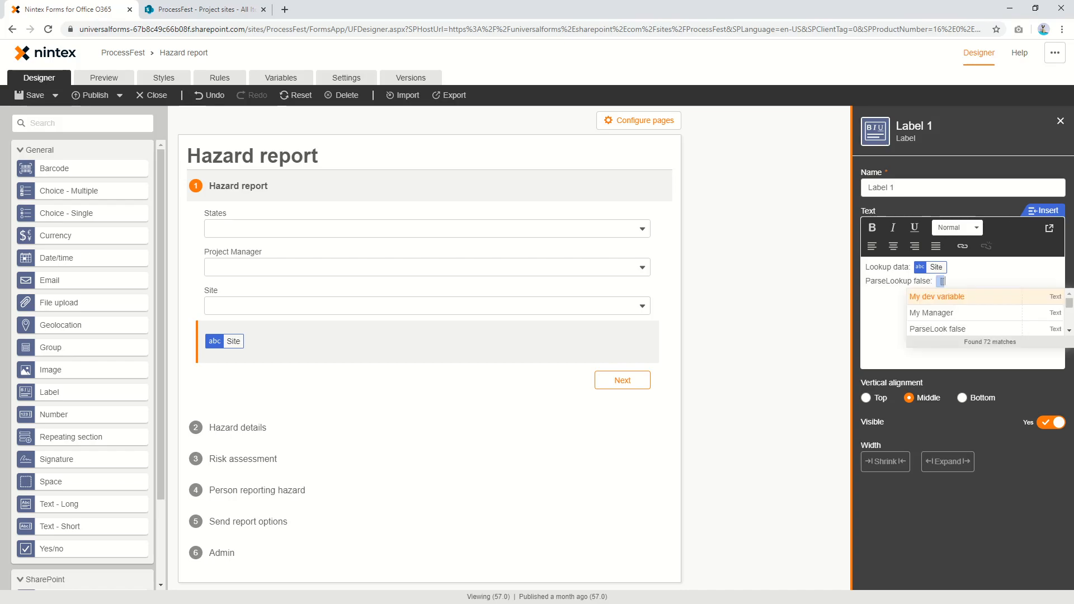
{"action": "key", "text": "Down"}
{"action": "key", "text": "Return"}
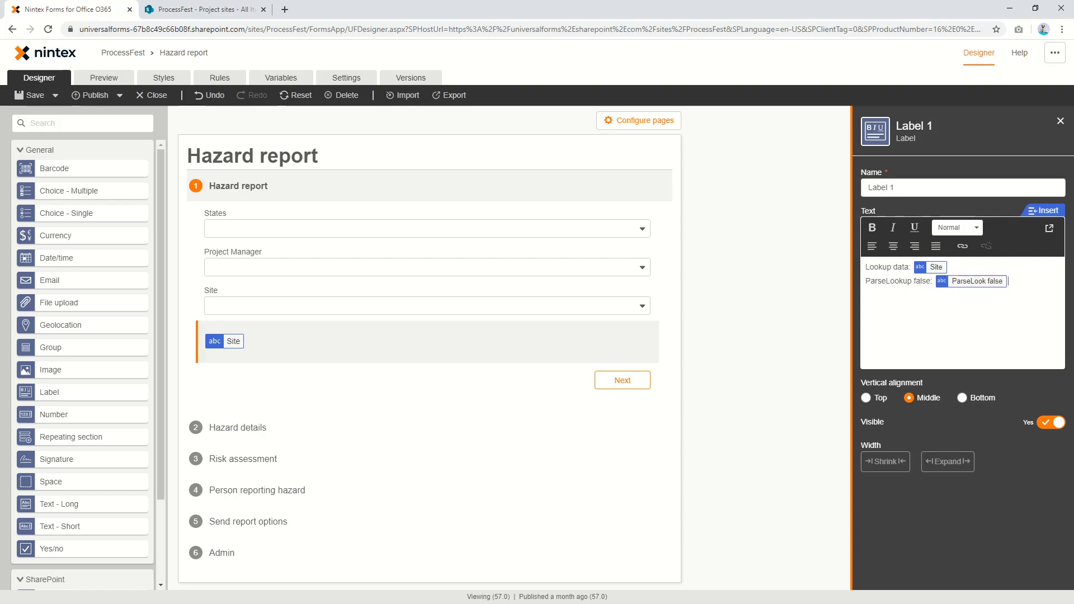
{"action": "type", "text": "ParseLookup true: [[par"}
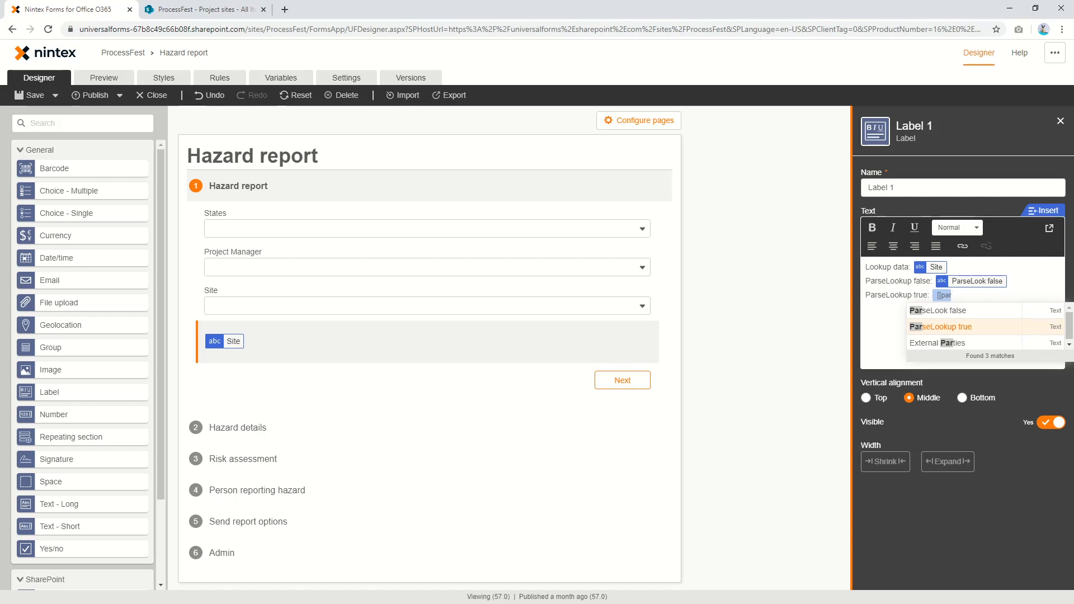
{"action": "key", "text": "Return"}
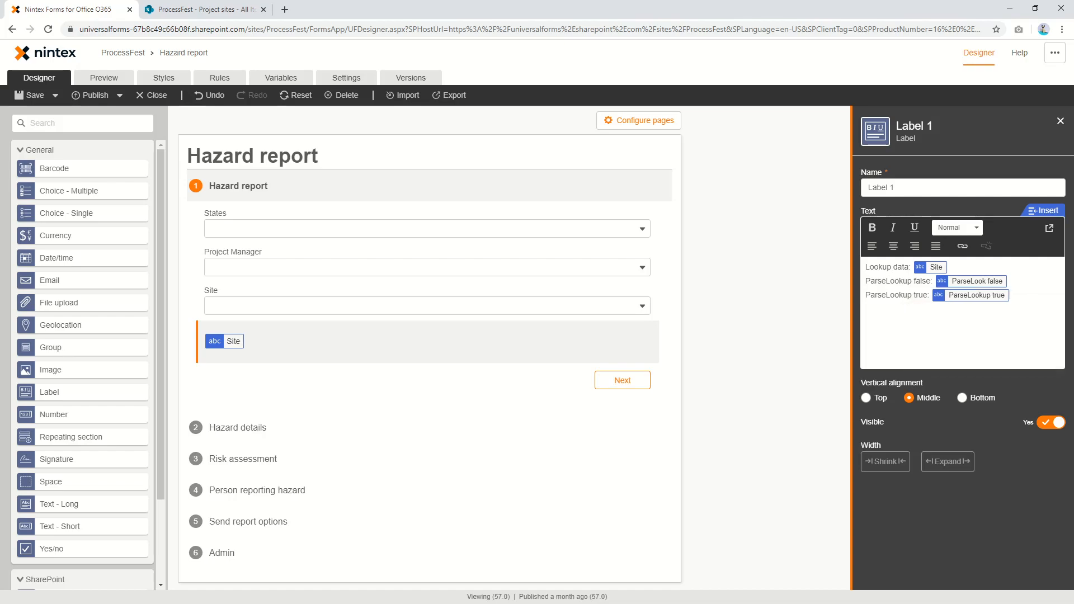
Preview the form with Alabama, the first project manager and the first site offered, and compare the label's lookup data and two ParseLookup lines.
{"action": "left_click", "coordinate": [104, 78]}
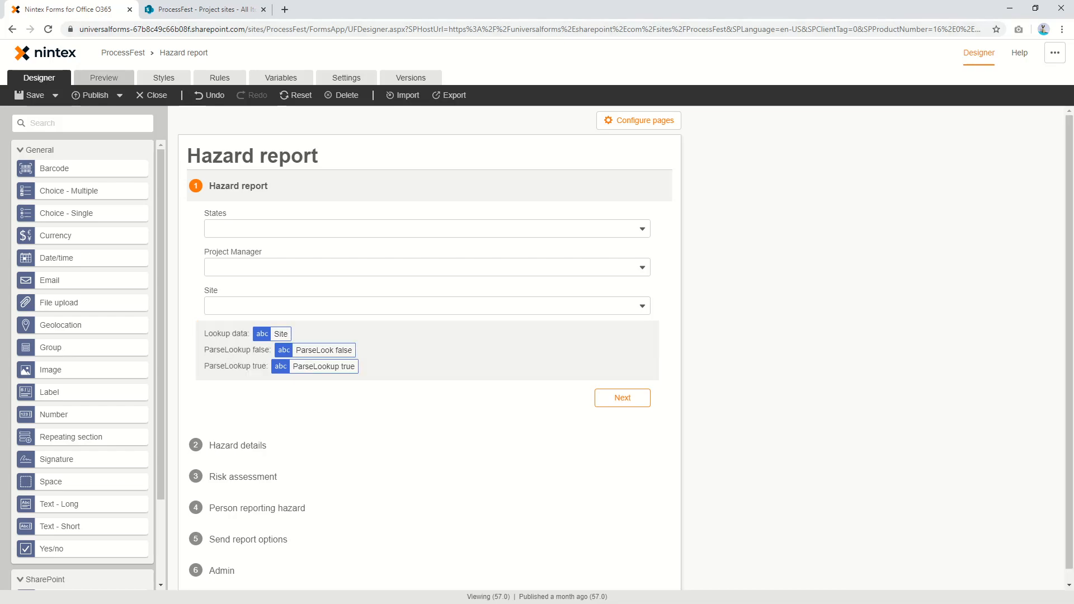
{"action": "left_click", "coordinate": [525, 210]}
{"action": "left_click", "coordinate": [525, 228]}
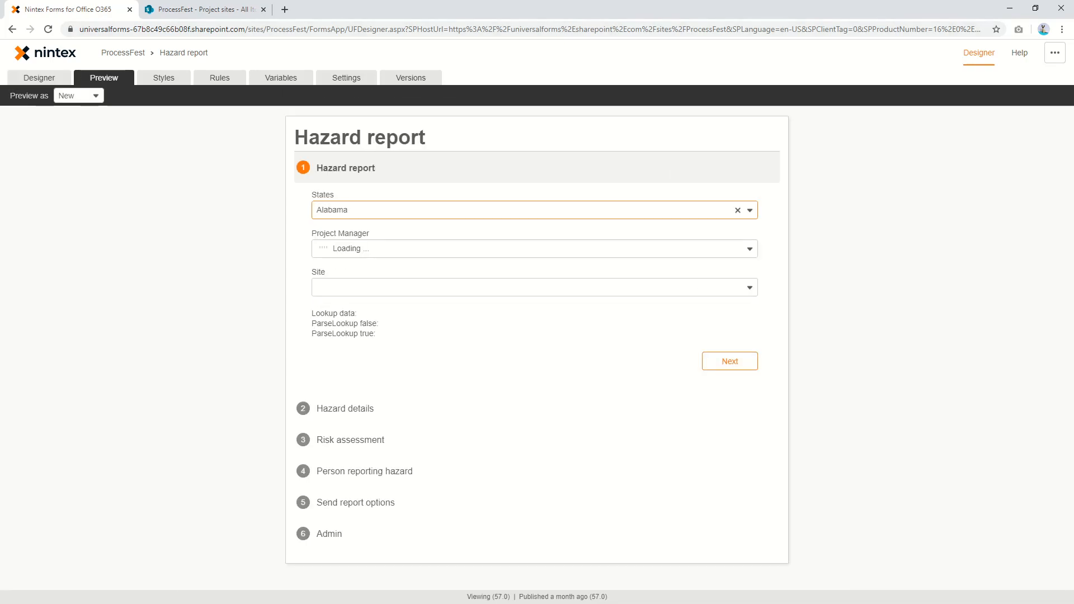
{"action": "left_click", "coordinate": [526, 249]}
{"action": "left_click", "coordinate": [526, 267]}
{"action": "left_click", "coordinate": [525, 288]}
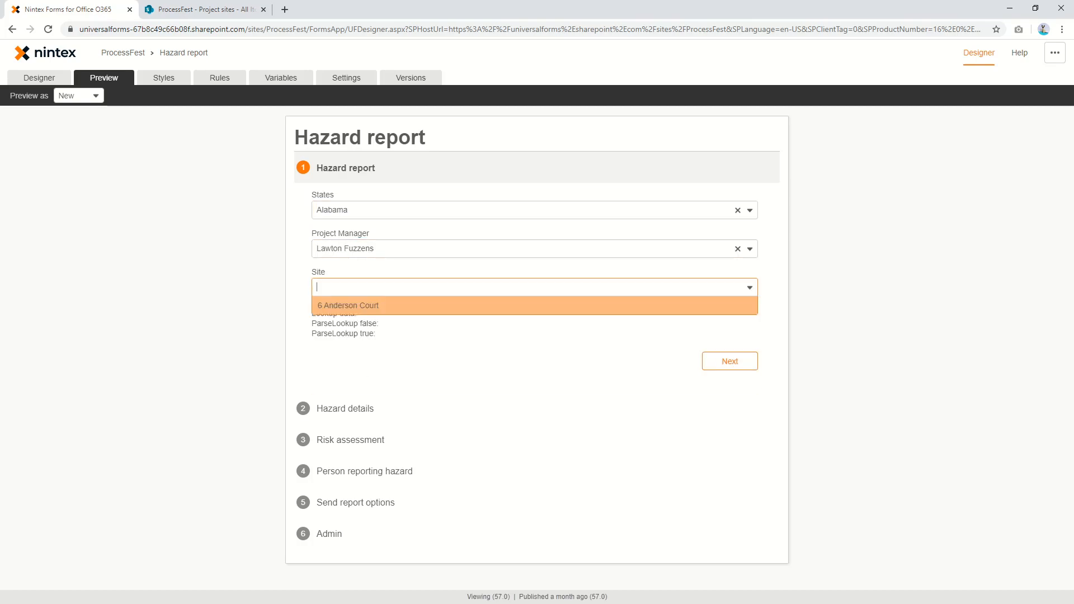
{"action": "left_click", "coordinate": [526, 306]}
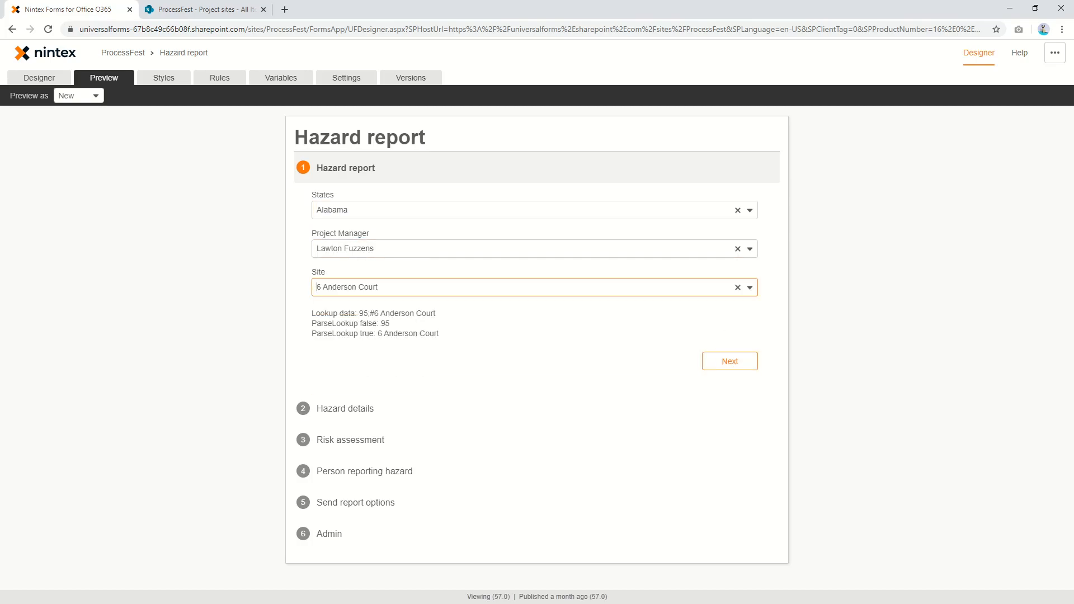
{"action": "left_click_drag", "start_coordinate": [312, 313], "coordinate": [436, 313]}
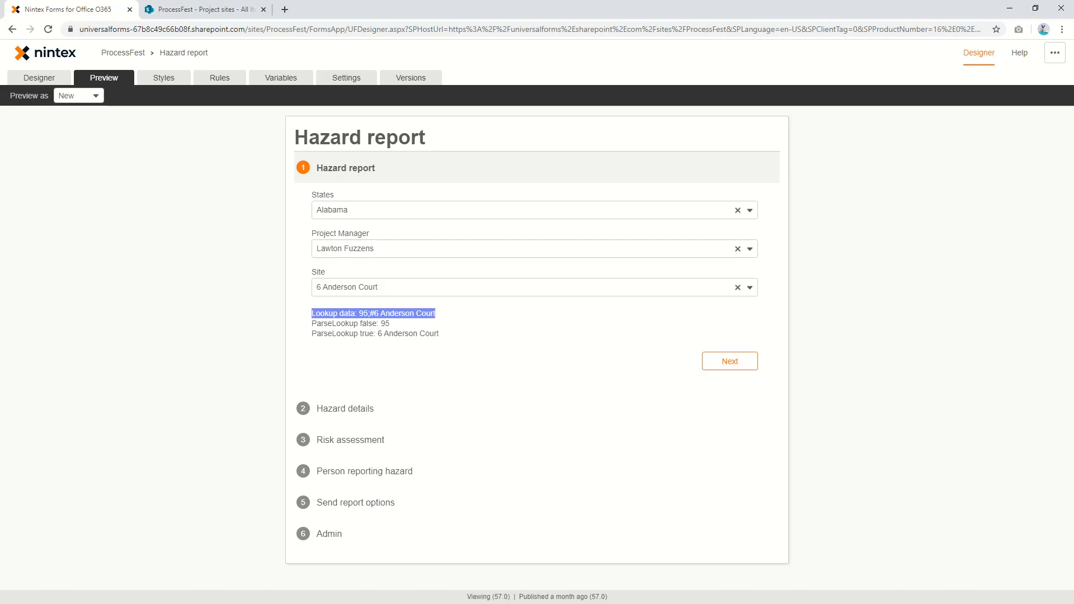
{"action": "left_click_drag", "start_coordinate": [336, 324], "coordinate": [439, 334]}
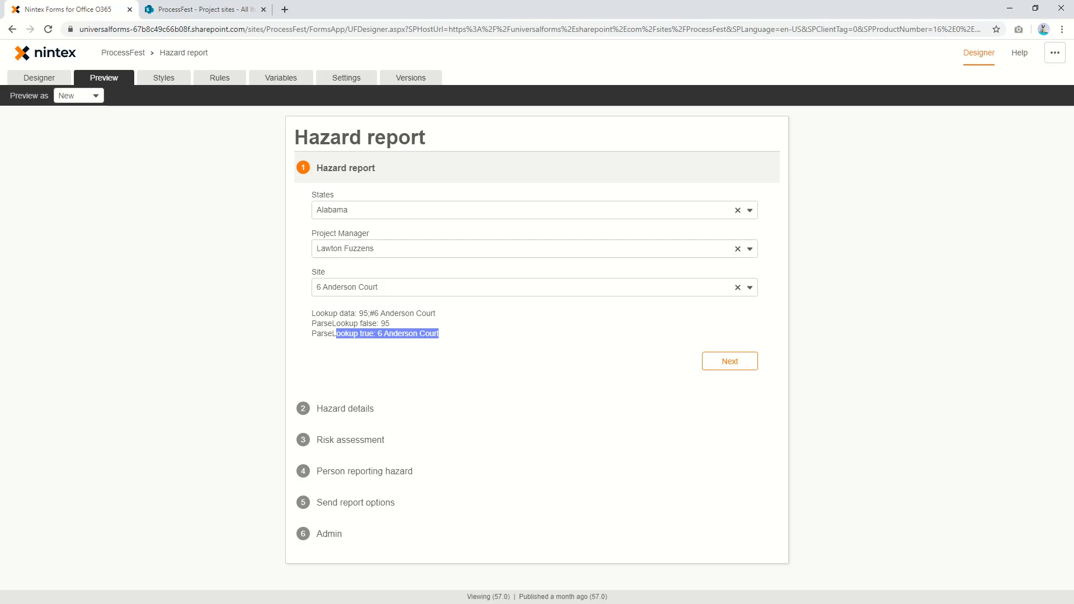
{"action": "left_click_drag", "start_coordinate": [384, 324], "coordinate": [381, 324]}
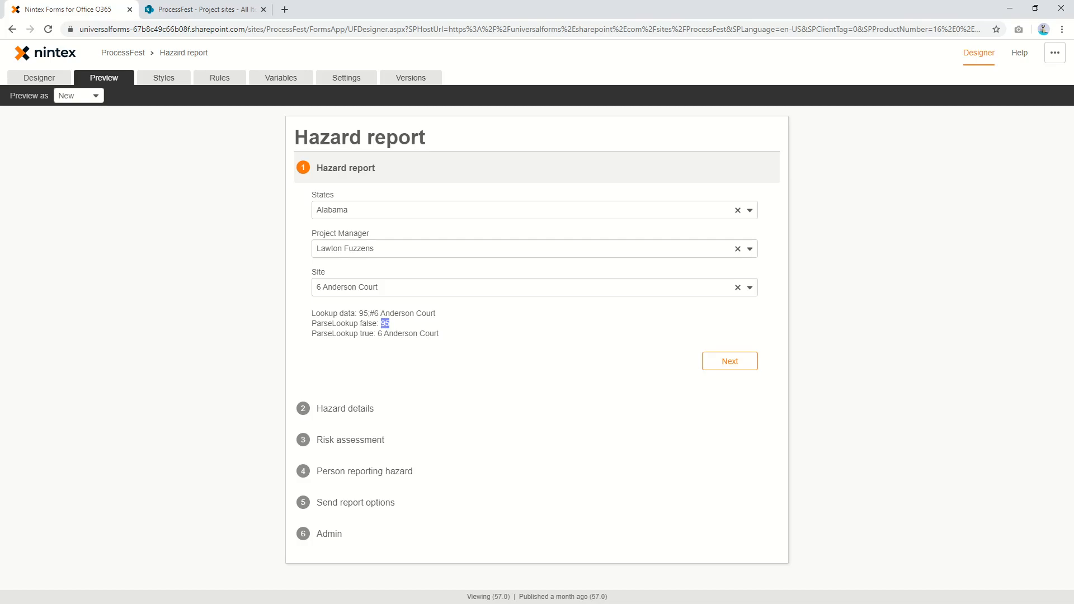
Start a new form variable named "Get Email Address" and check the project manager email column in the SharePoint Project sites list.
{"action": "left_click", "coordinate": [281, 78]}
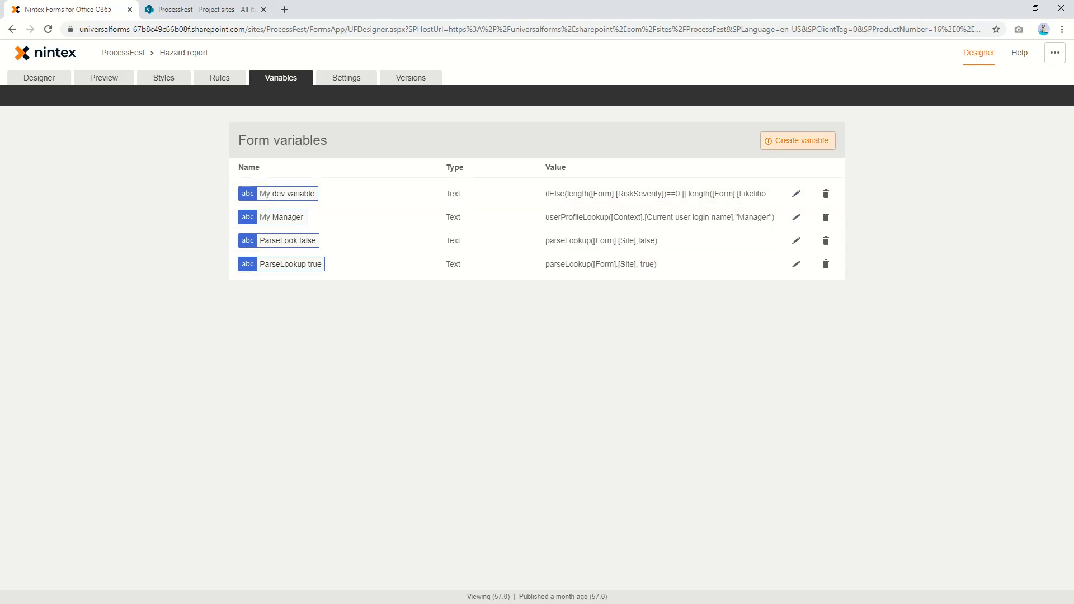
{"action": "left_click", "coordinate": [798, 141]}
{"action": "left_click", "coordinate": [241, 227]}
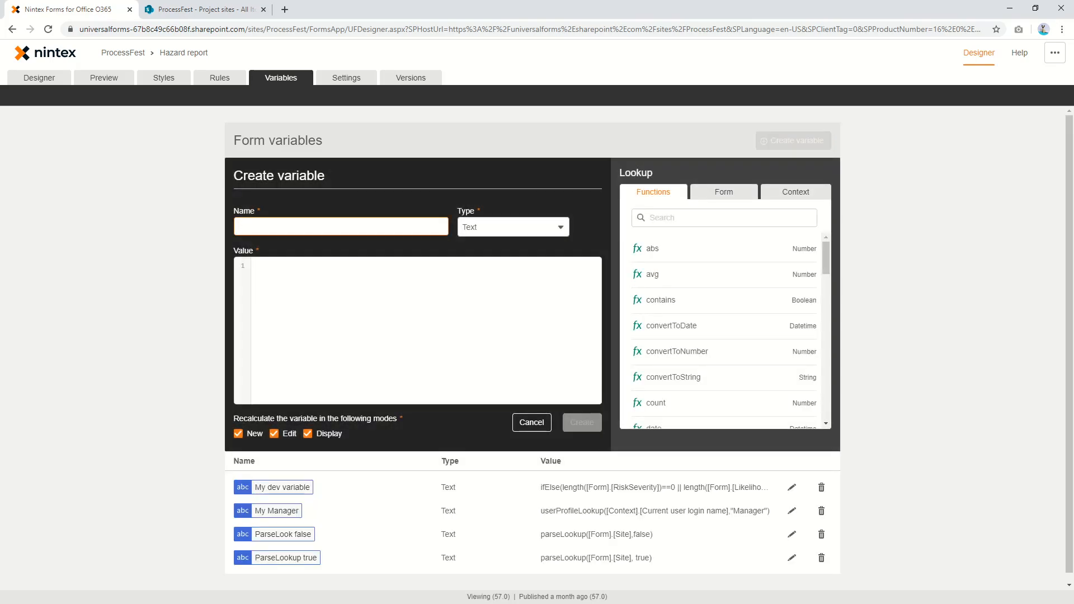
{"action": "type", "text": "G"}
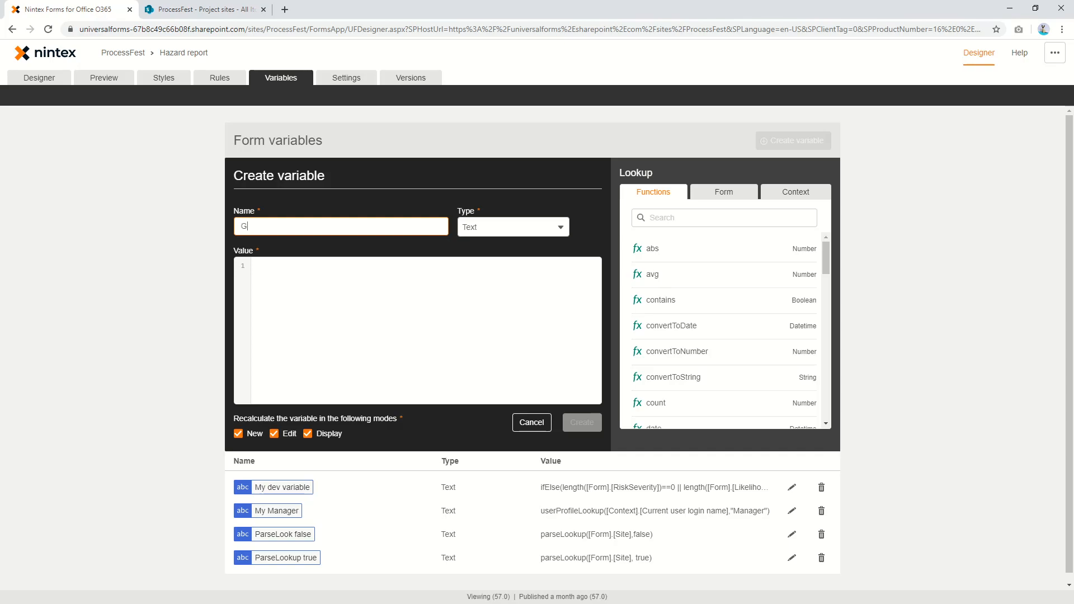
{"action": "type", "text": "et Email Address"}
{"action": "left_click", "coordinate": [206, 10]}
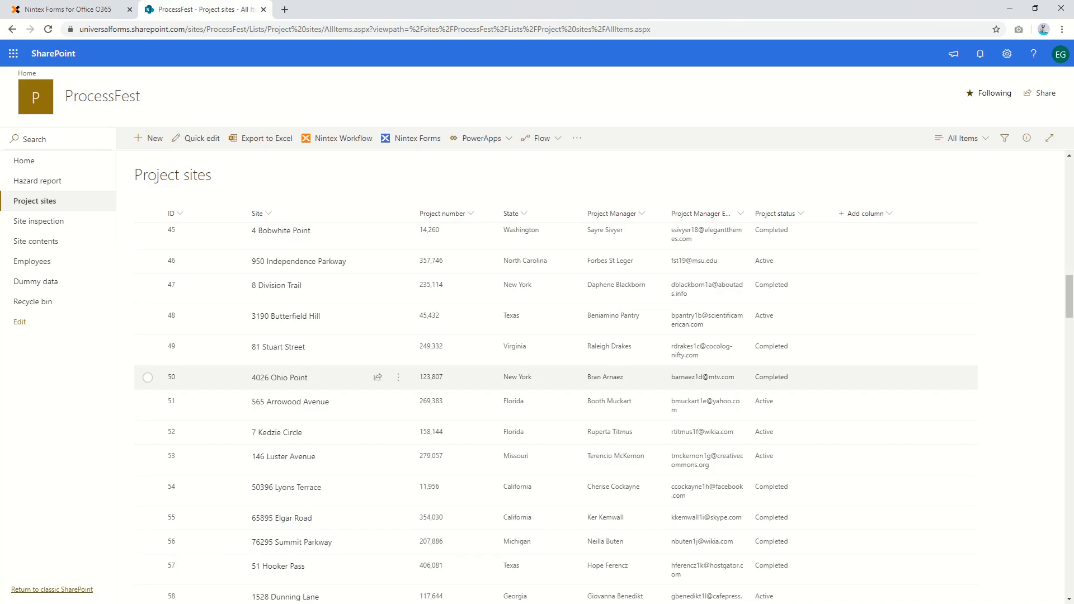
{"action": "left_click", "coordinate": [69, 10]}
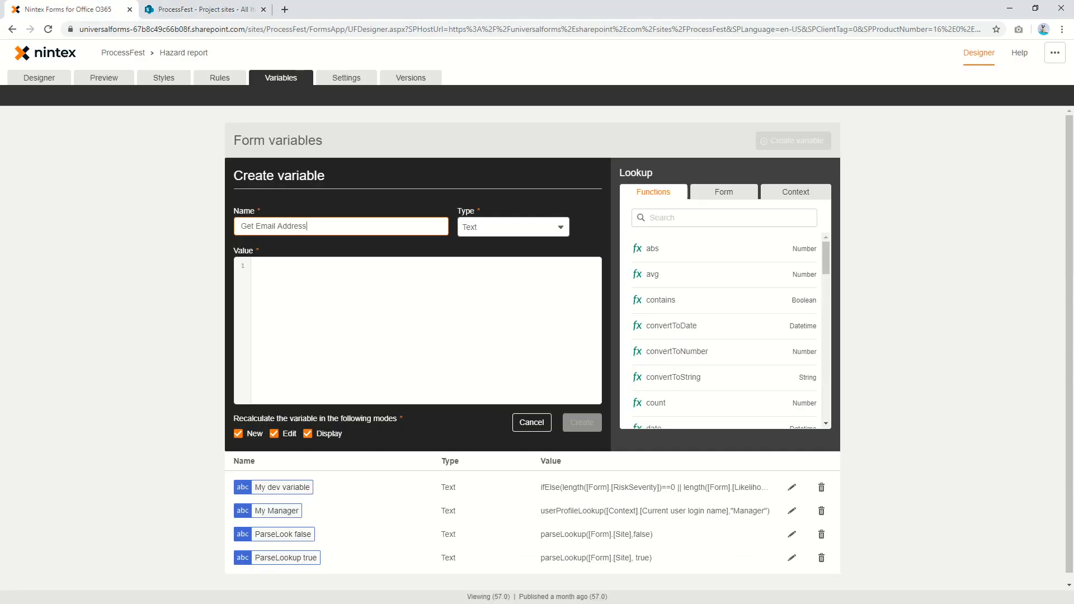
Insert the lookup function as the value of the Get Email Address variable and open the function's description to read its argument order.
{"action": "left_click", "coordinate": [255, 266]}
{"action": "type", "text": "look"}
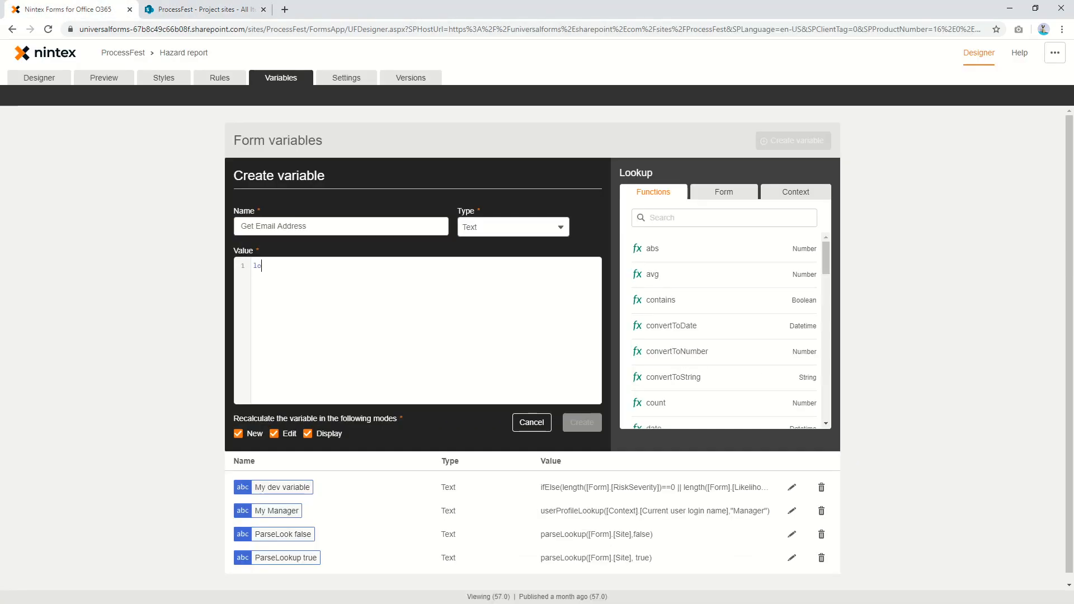
{"action": "key", "text": "Down"}
{"action": "key", "text": "Down"}
{"action": "key", "text": "Return"}
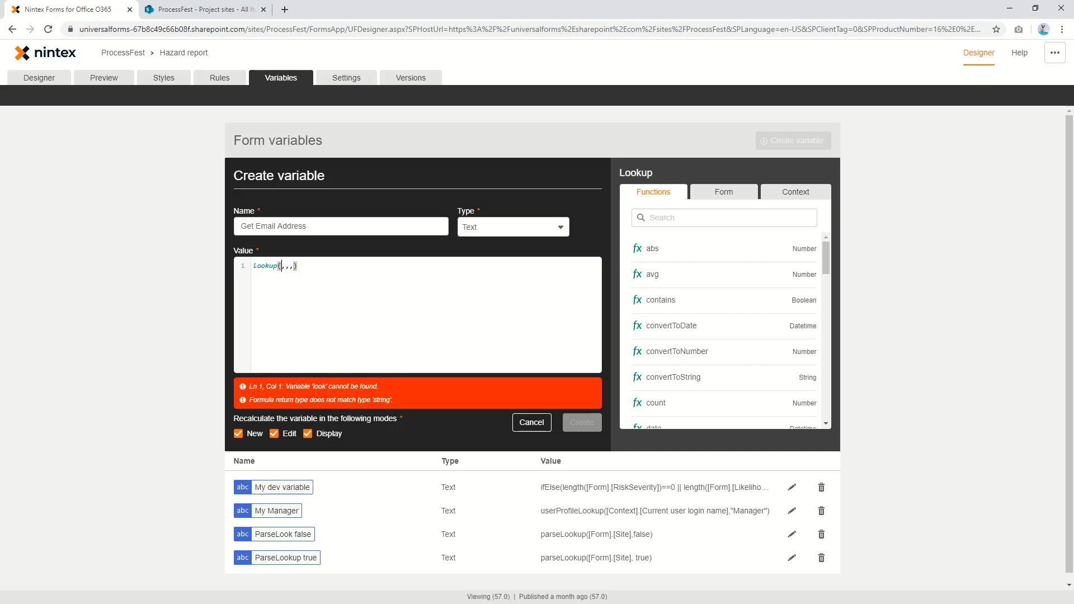
{"action": "left_click", "coordinate": [651, 218]}
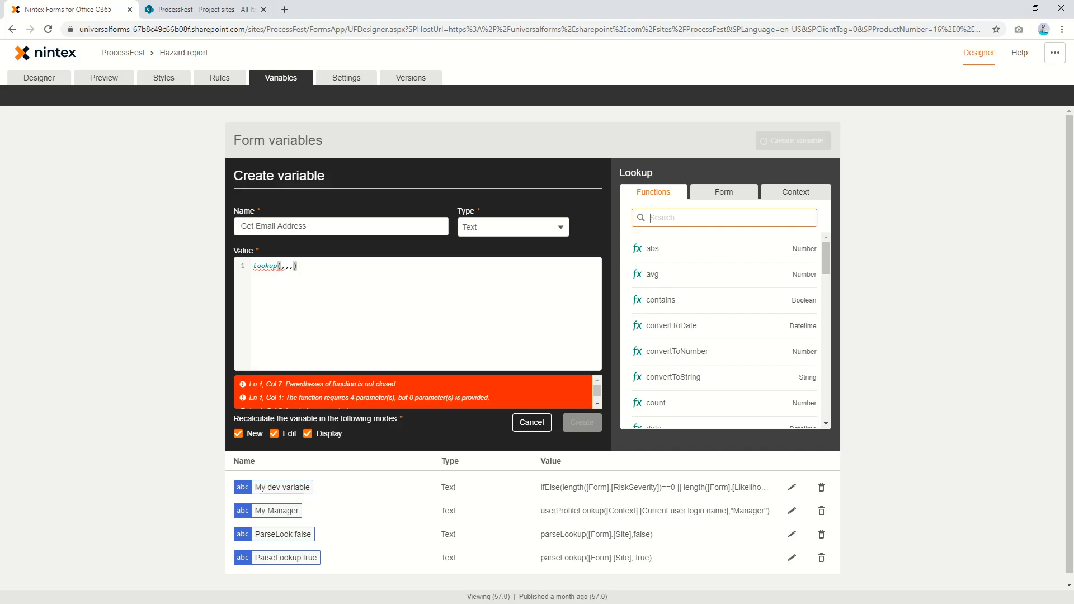
{"action": "type", "text": "look"}
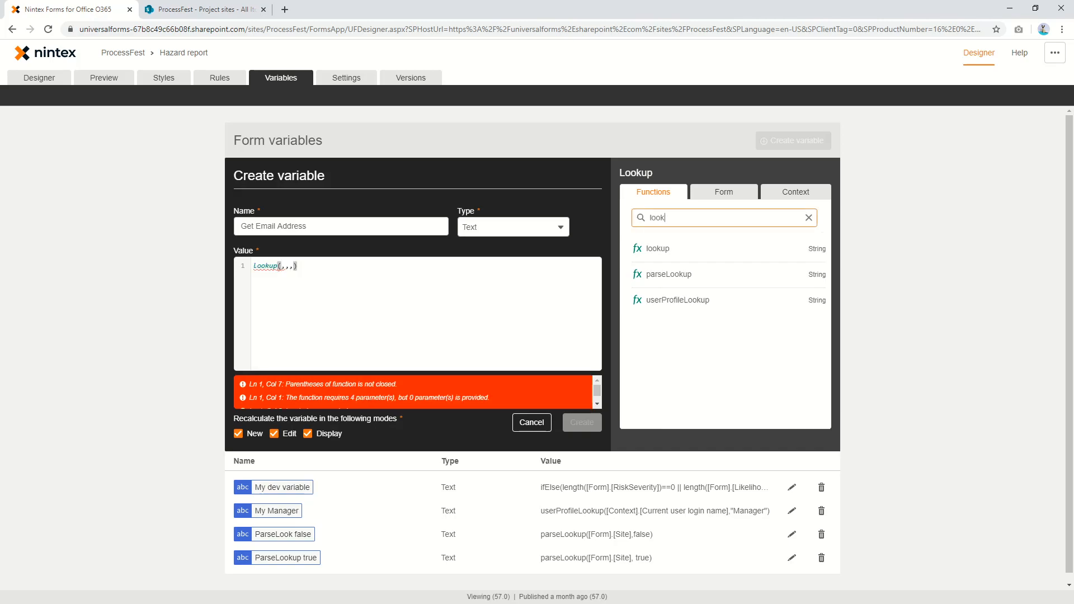
{"action": "left_click", "coordinate": [659, 248]}
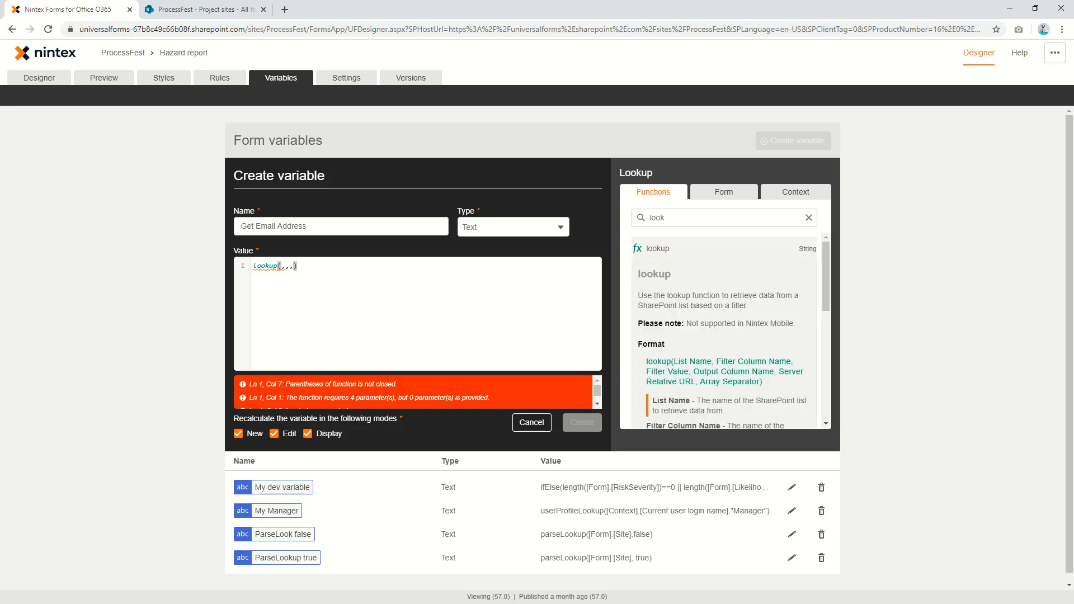
Give the lookup function "Project Sites" as its list name and "ID" as its filter column.
{"action": "type", "text": "\"Project "}
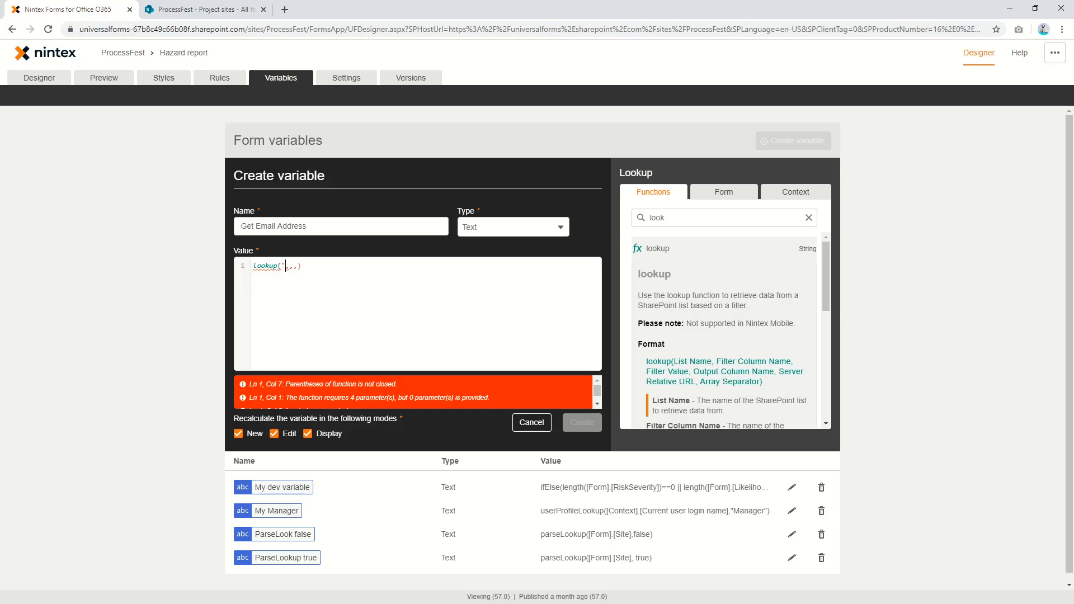
{"action": "type", "text": "Sites\","}
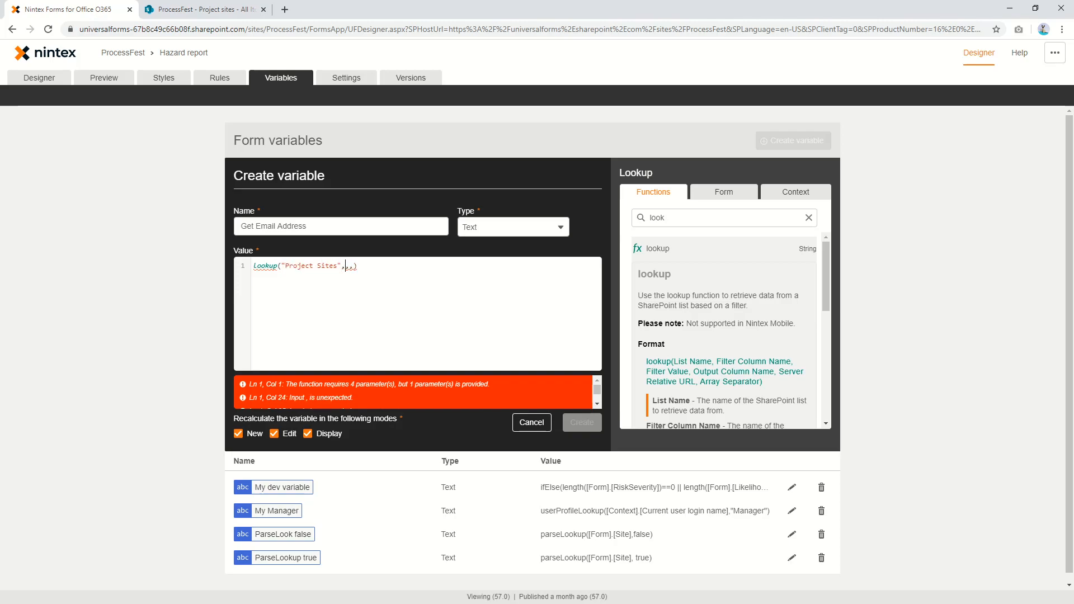
{"action": "type", "text": " \"ID\""}
Insert the parseLookup function as the filter value argument of the lookup function.
{"action": "type", "text": "pa"}
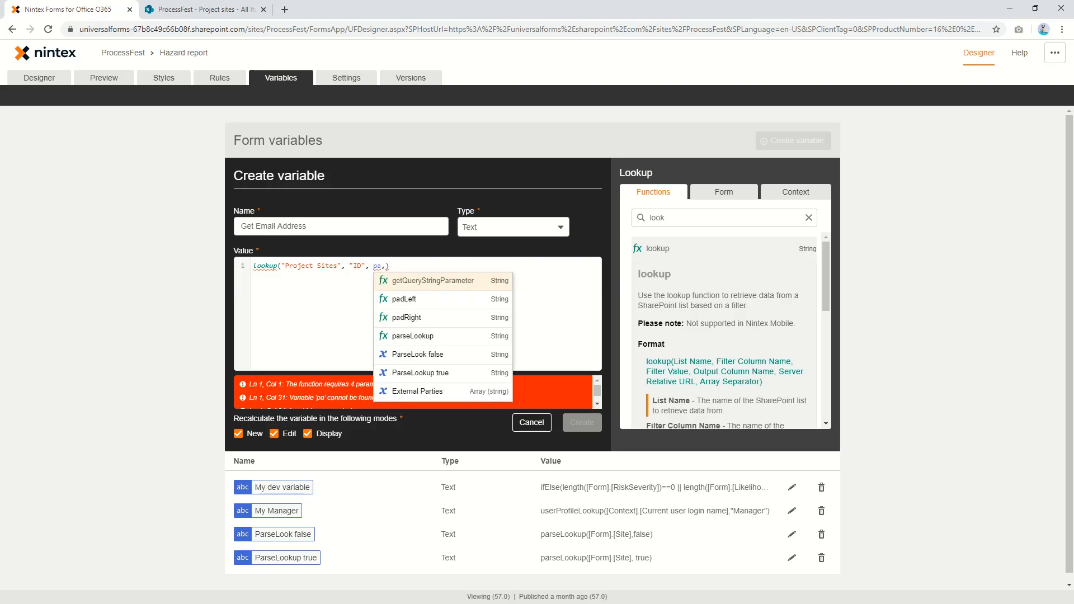
{"action": "key", "text": "Down"}
{"action": "key", "text": "Down"}
{"action": "key", "text": "Down"}
{"action": "key", "text": "Down"}
{"action": "key", "text": "Down"}
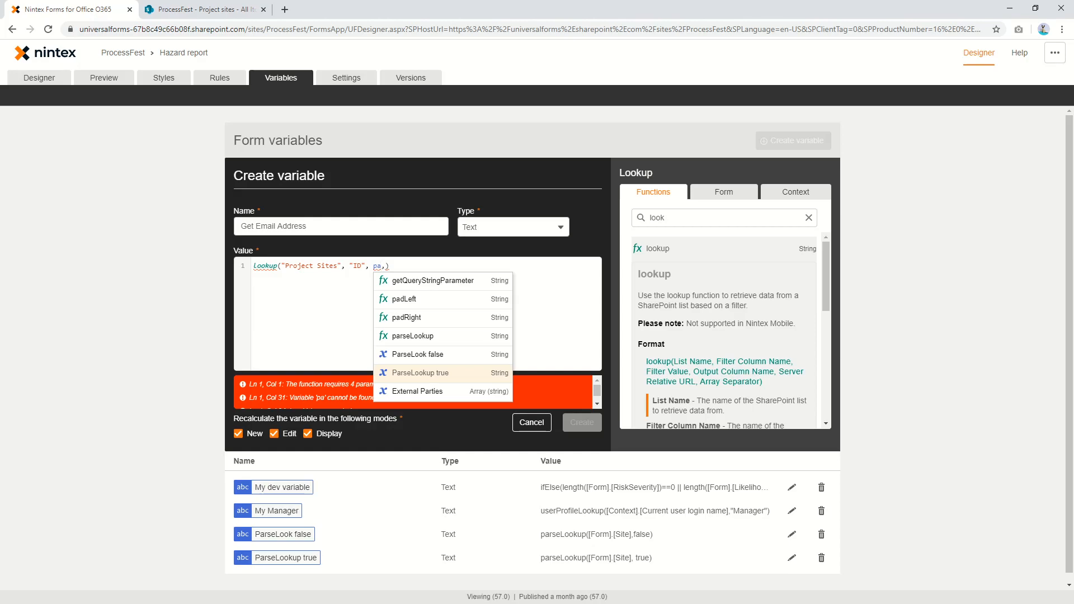
{"action": "key", "text": "Up"}
{"action": "key", "text": "Up"}
{"action": "key", "text": "Return"}
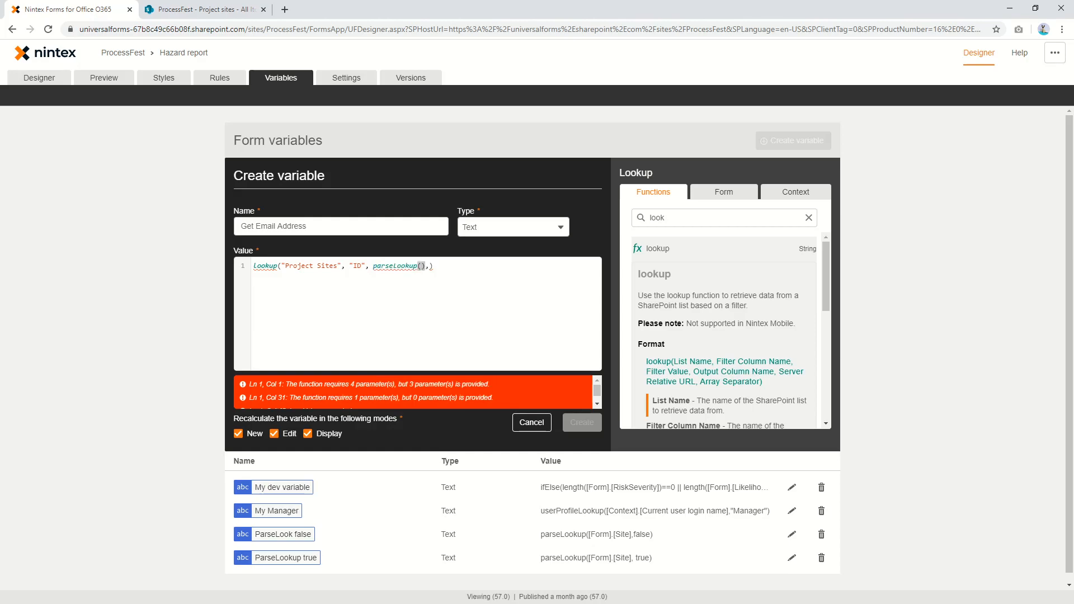
Fill in the parseLookup arguments with the form's Site control and false.
{"action": "type", "text": "[Form]."}
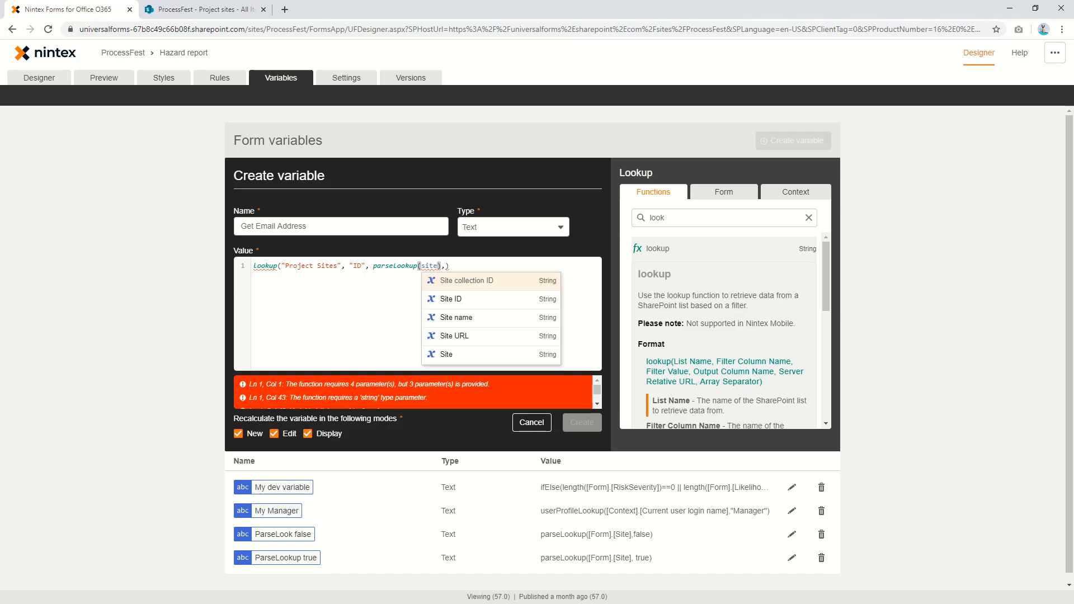
{"action": "key", "text": "Down"}
{"action": "key", "text": "Down"}
{"action": "key", "text": "Down"}
{"action": "key", "text": "Down"}
{"action": "key", "text": "Return"}
{"action": "type", "text": ",false"}
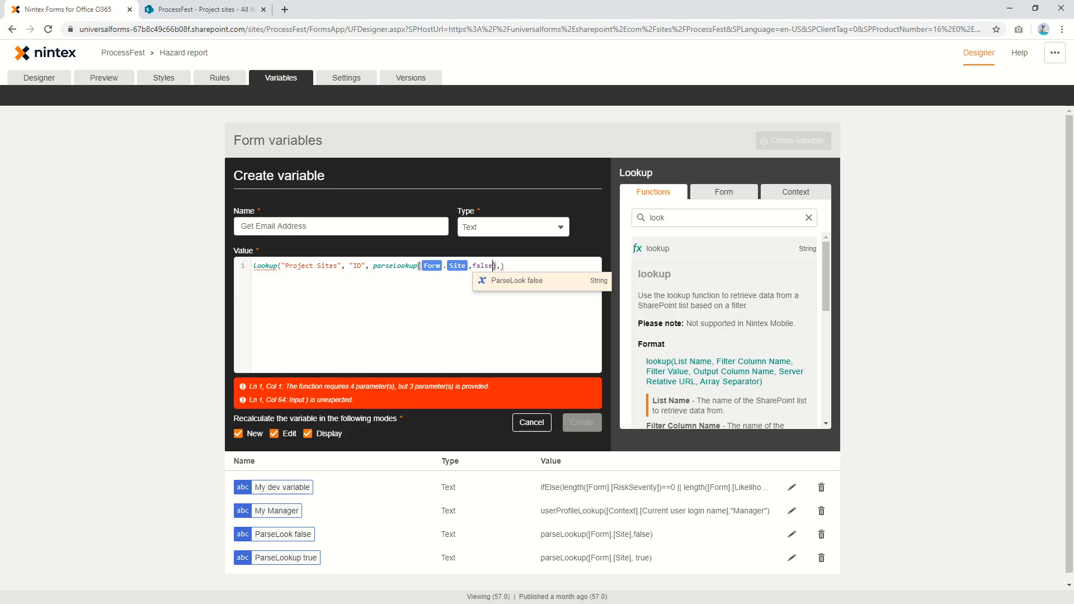
{"action": "key", "text": "Escape"}
{"action": "key", "text": "Right"}
{"action": "key", "text": "Right"}
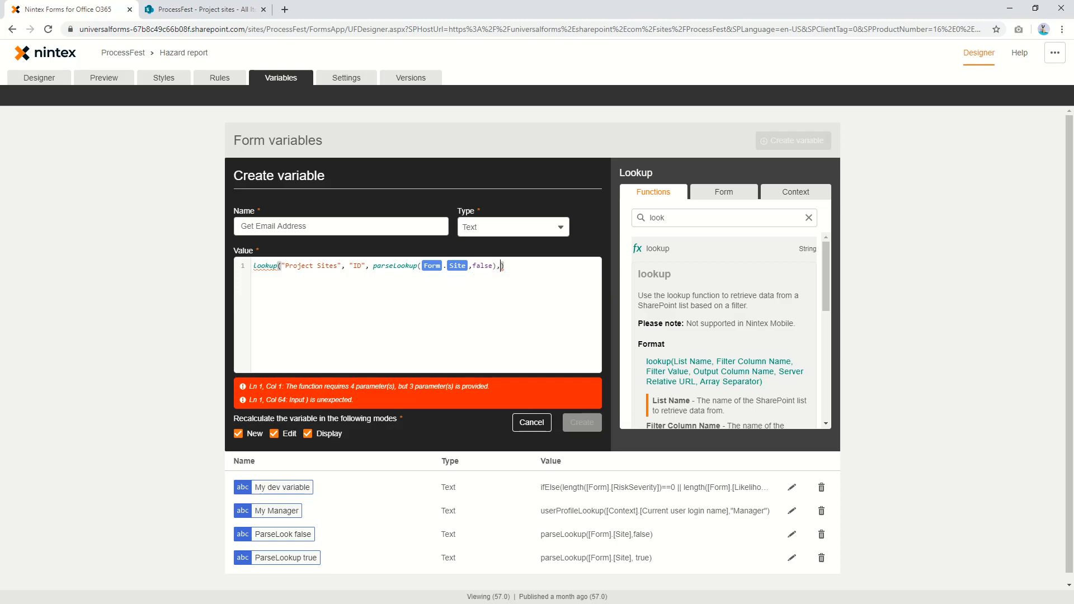
Set the lookup function's output column argument to "Project Manager Email".
{"action": "type", "text": "\""}
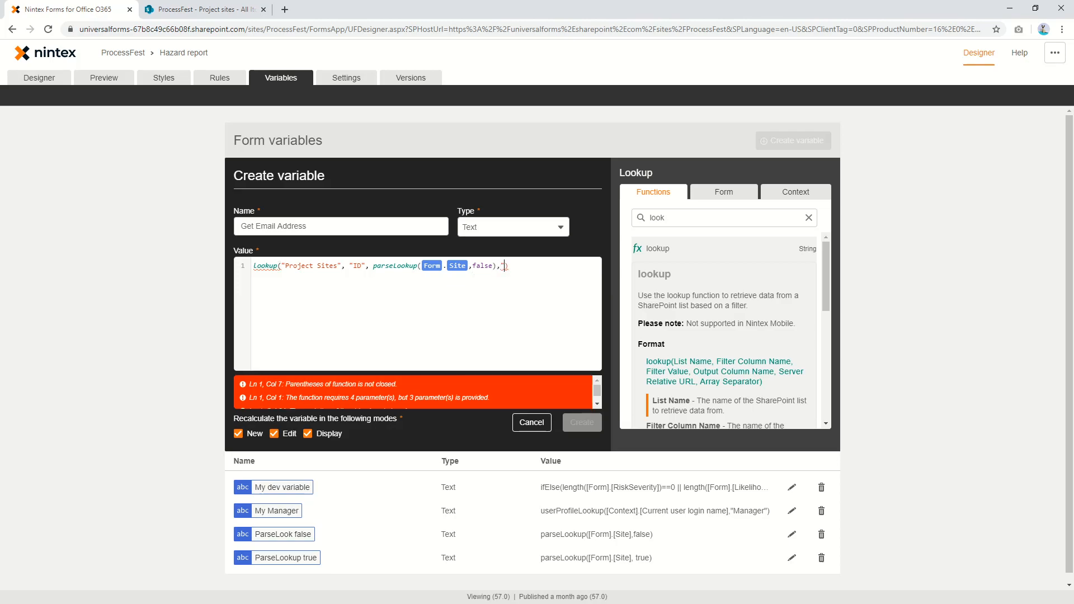
{"action": "type", "text": "Project Manag"}
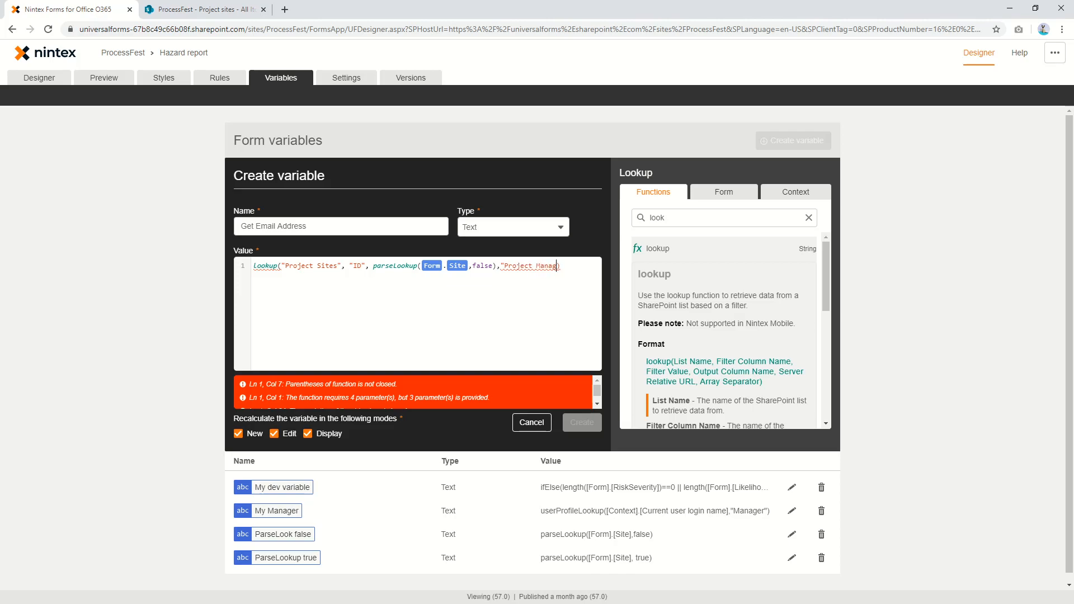
{"action": "type", "text": "er Email\""}
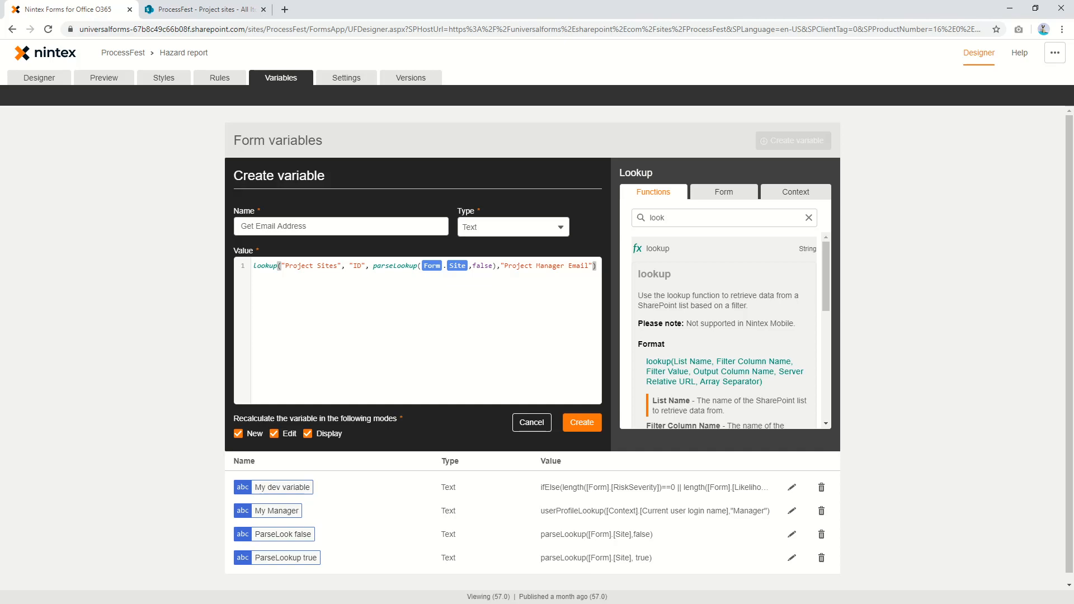
Break the formula so the opening parenthesis has its own line and the arguments begin on an indented line below it.
{"action": "key", "text": "Return"}
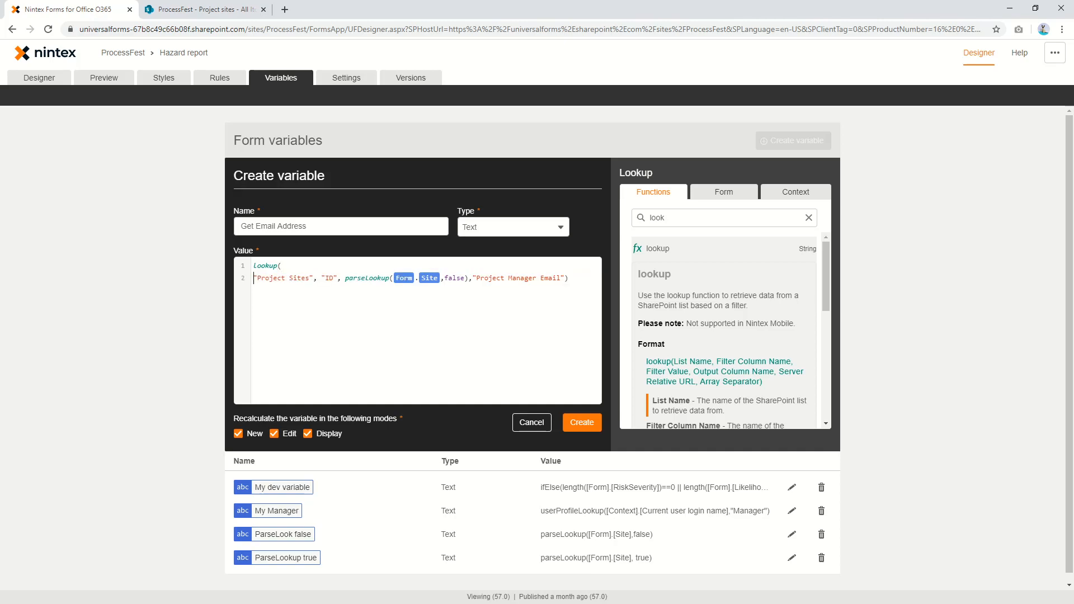
{"action": "key", "text": "Left"}
{"action": "key", "text": "Left"}
{"action": "key", "text": "Return"}
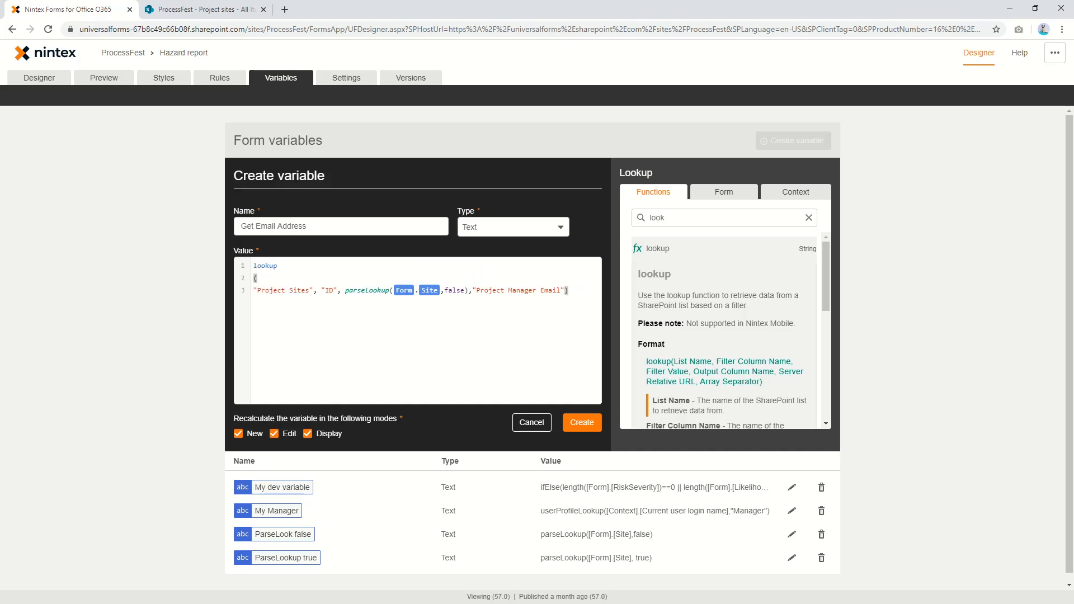
{"action": "key", "text": "Home"}
{"action": "key", "text": "Tab"}
{"action": "key", "text": "Right"}
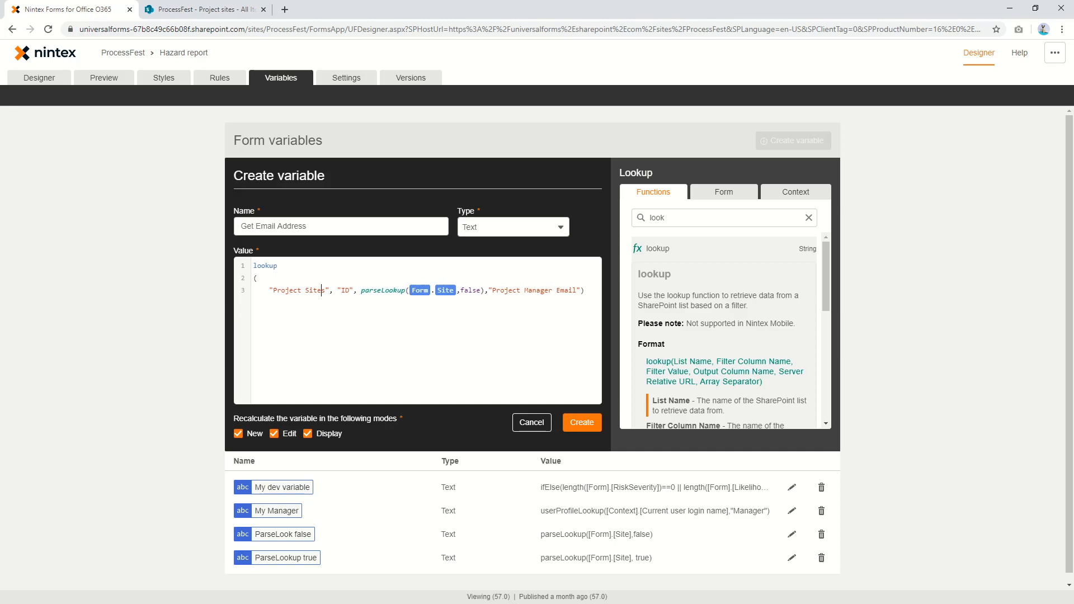
Put each remaining lookup argument and the closing parenthesis on a separate line, and create the variable.
{"action": "key", "text": "Return"}
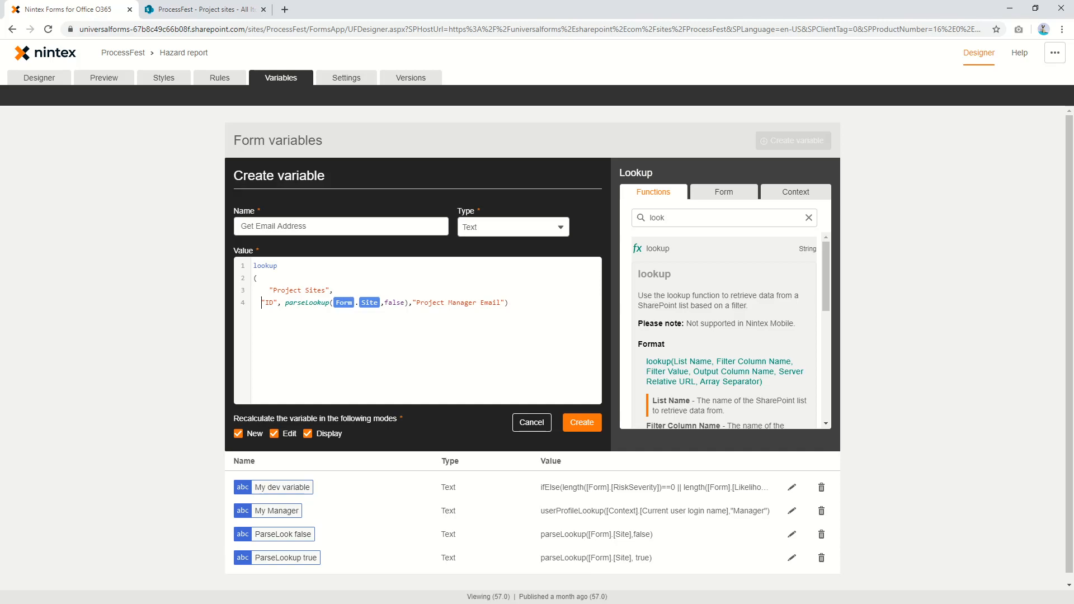
{"action": "key", "text": "Tab"}
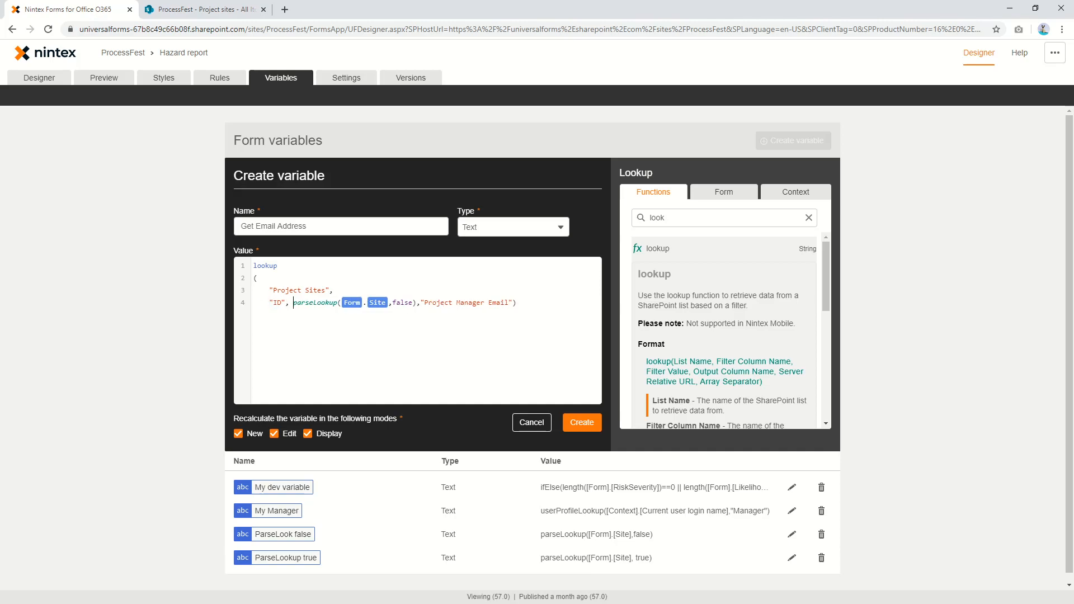
{"action": "key", "text": "Return"}
{"action": "key", "text": "Tab"}
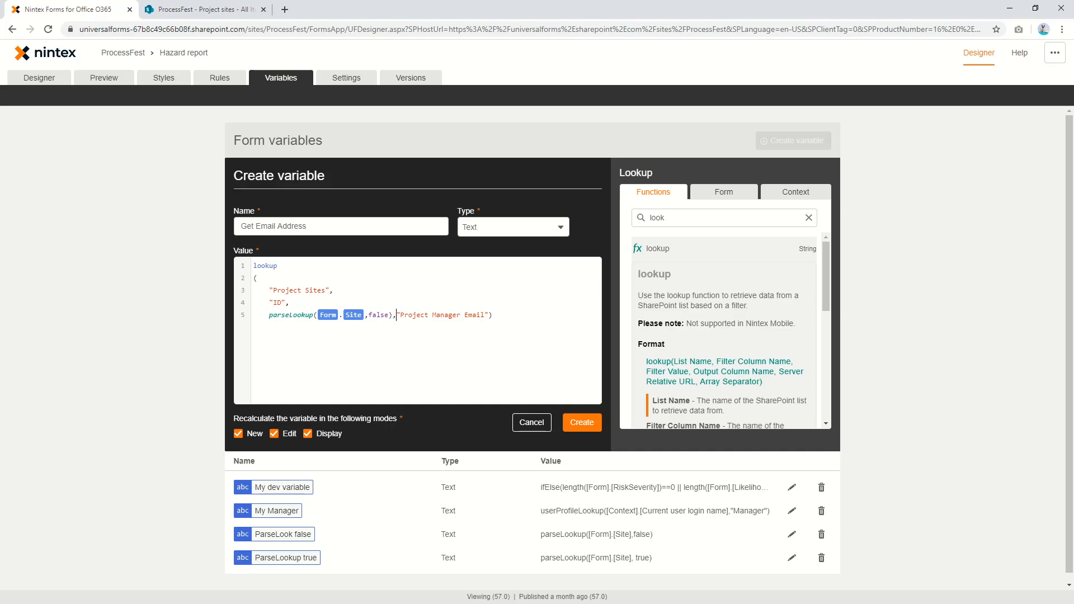
{"action": "key", "text": "Return"}
{"action": "key", "text": "Tab"}
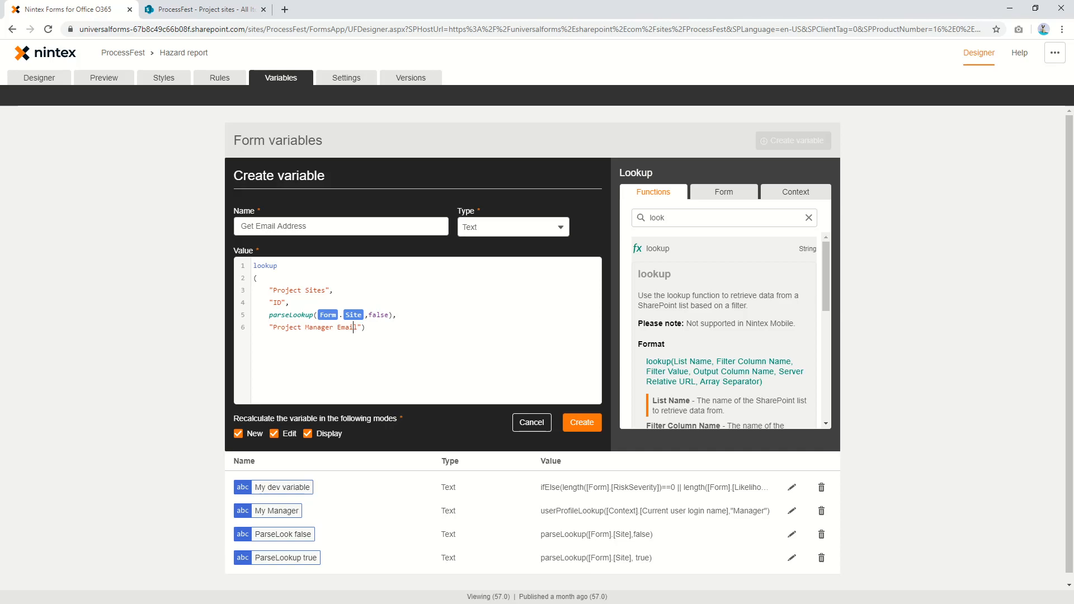
{"action": "left_click", "coordinate": [361, 327]}
{"action": "key", "text": "Return"}
{"action": "left_click", "coordinate": [582, 423]}
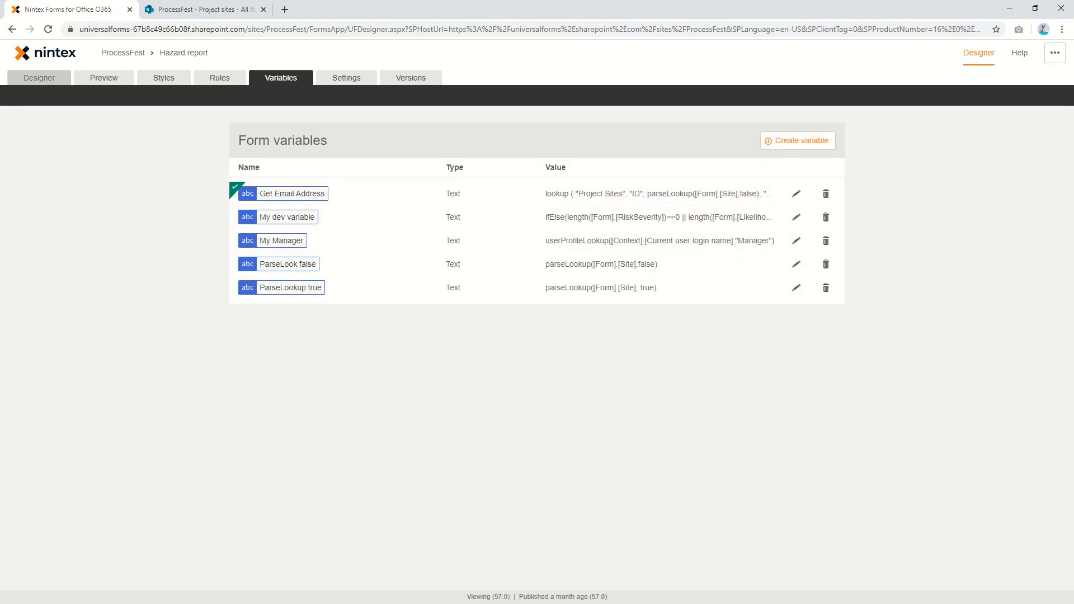
Add the line "Variable output:" to the label below the Site lookup, followed by a reference to the Get Email Address variable.
{"action": "left_click", "coordinate": [39, 78]}
{"action": "left_click", "coordinate": [414, 350]}
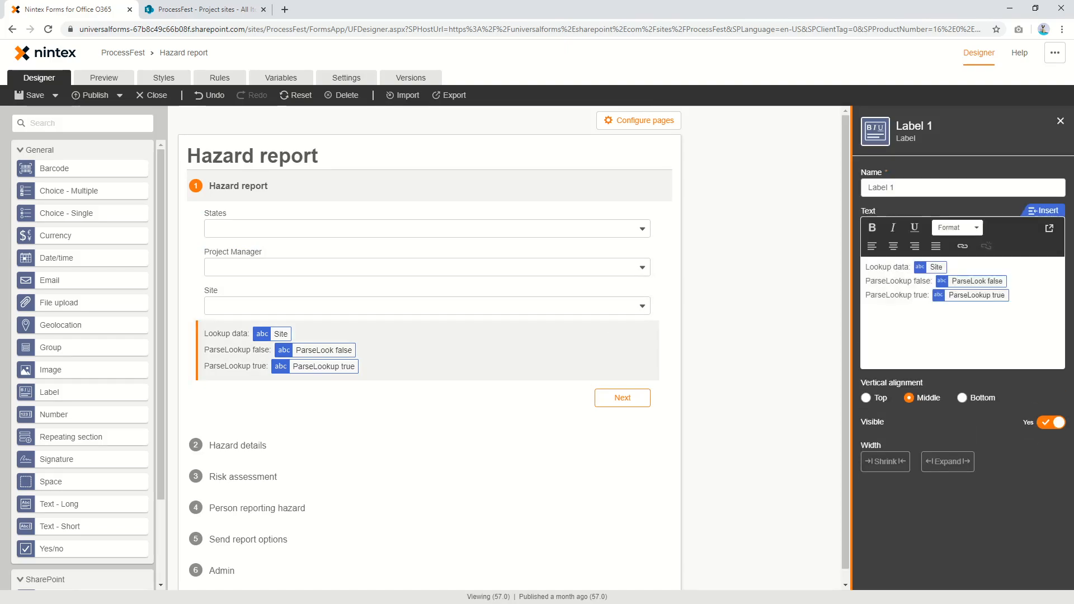
{"action": "left_click", "coordinate": [1010, 295]}
{"action": "type", "text": "Variable output: [[email"}
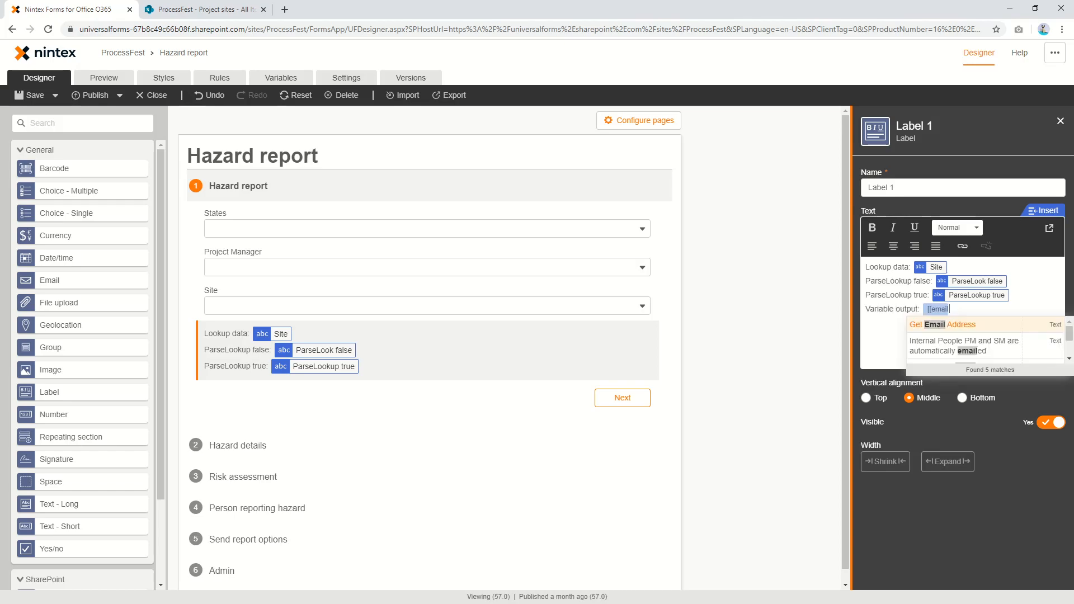
{"action": "key", "text": "Return"}
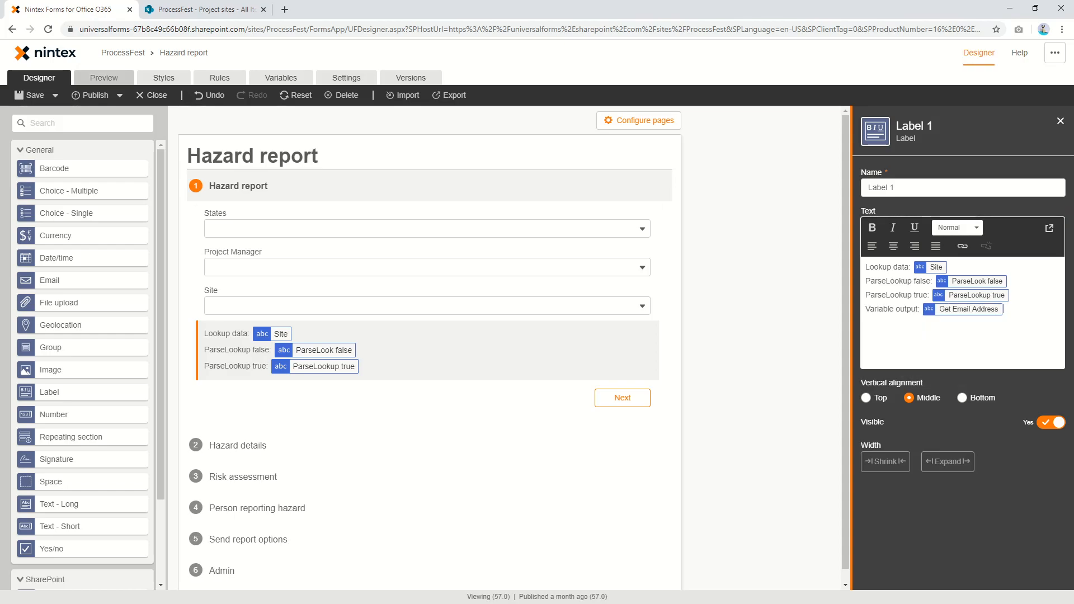
Preview the form with Alabama, the first project manager and the first site offered, check the label's variable output line, and return to the form design.
{"action": "left_click", "coordinate": [104, 78]}
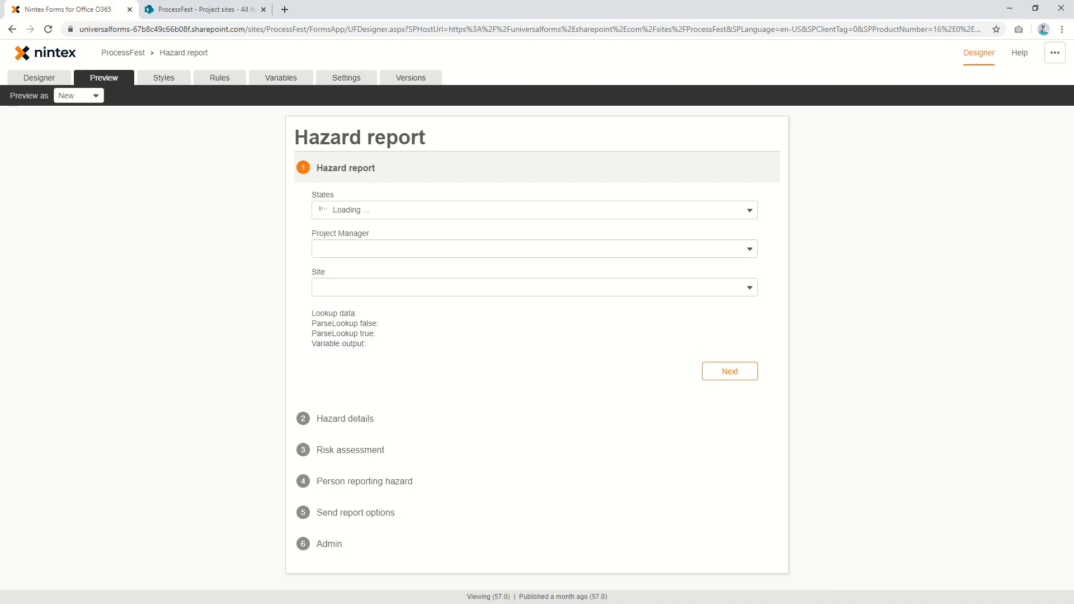
{"action": "left_click", "coordinate": [534, 210]}
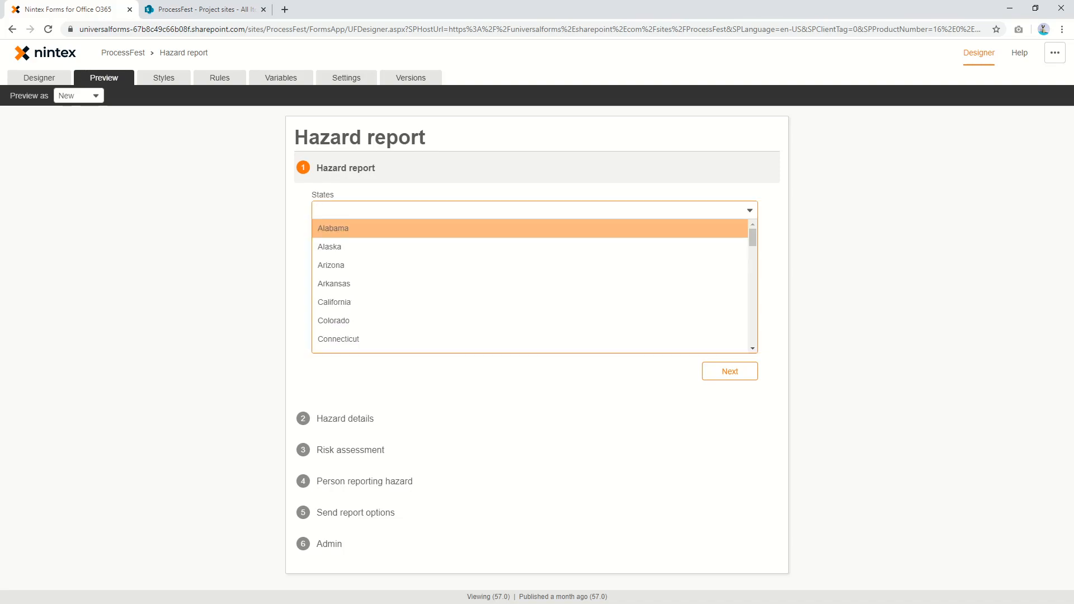
{"action": "left_click", "coordinate": [535, 229]}
{"action": "left_click", "coordinate": [534, 249]}
{"action": "left_click", "coordinate": [534, 267]}
{"action": "left_click", "coordinate": [534, 288]}
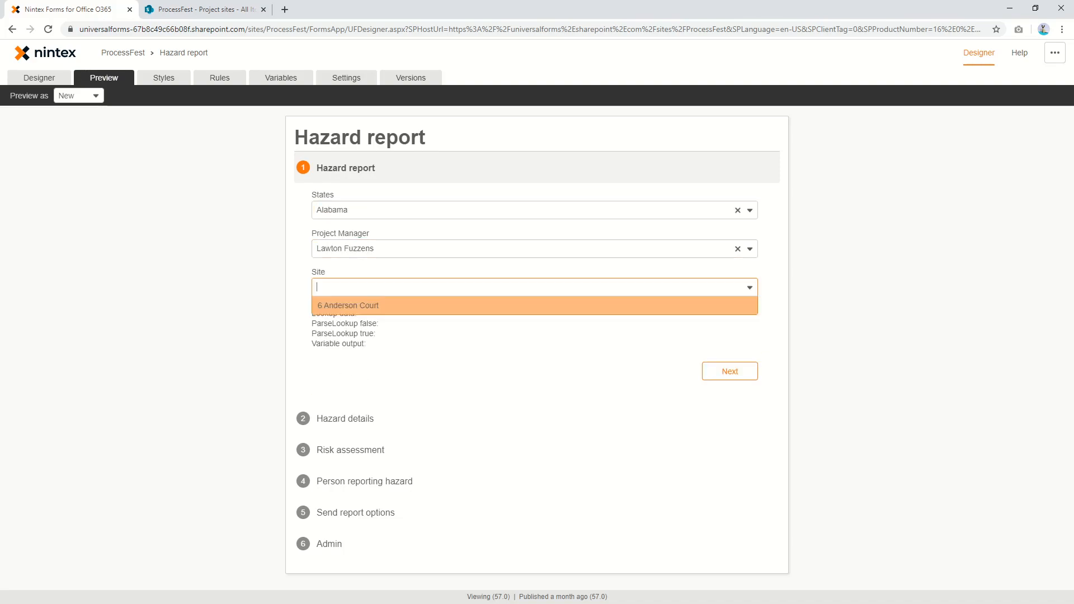
{"action": "left_click", "coordinate": [348, 305]}
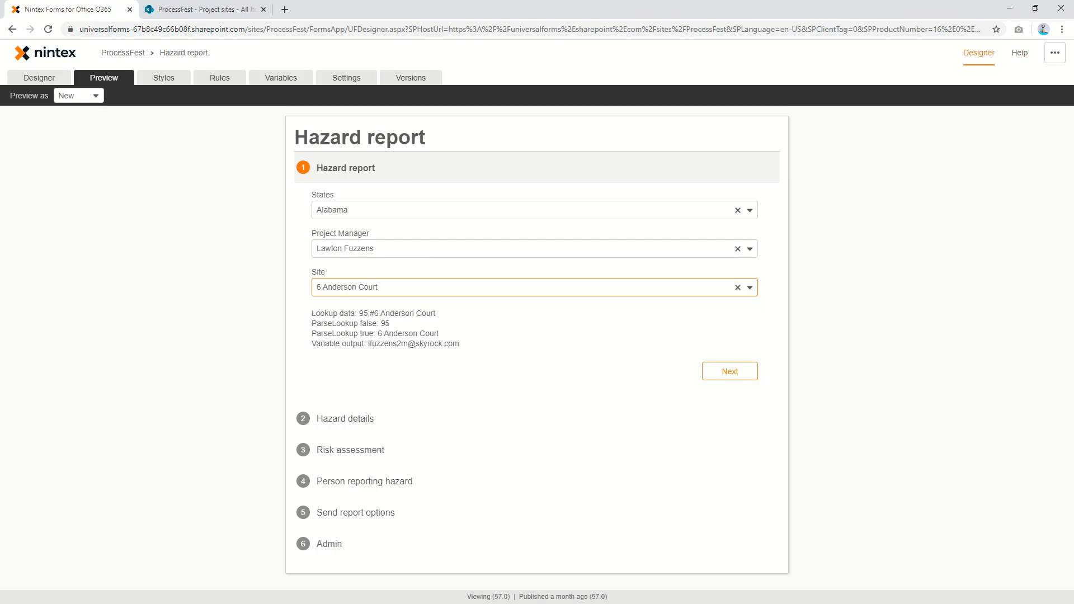
{"action": "left_click_drag", "start_coordinate": [389, 344], "coordinate": [459, 344]}
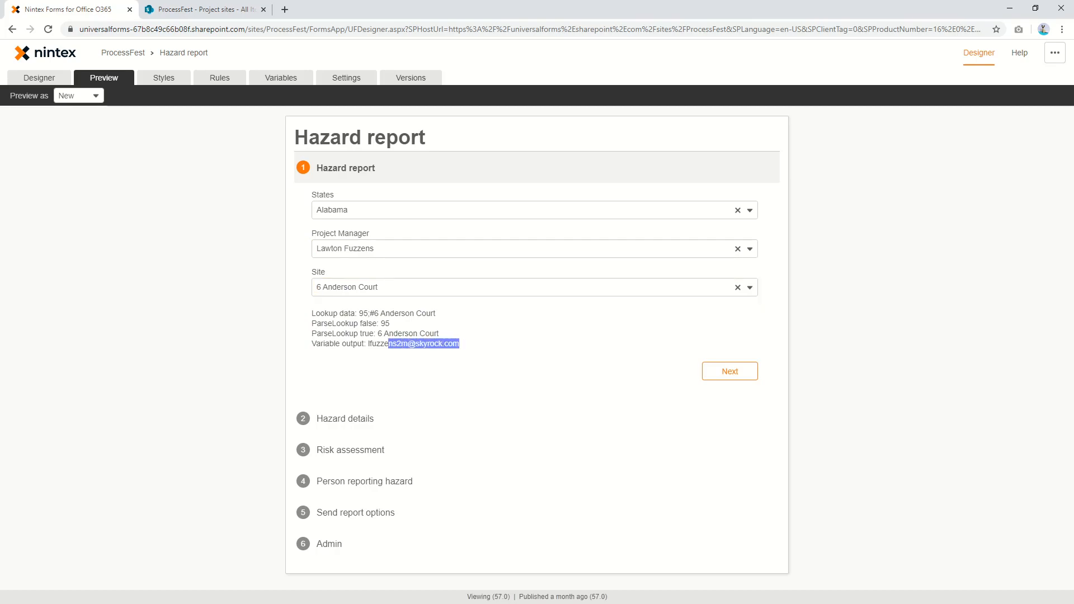
{"action": "left_click", "coordinate": [462, 343]}
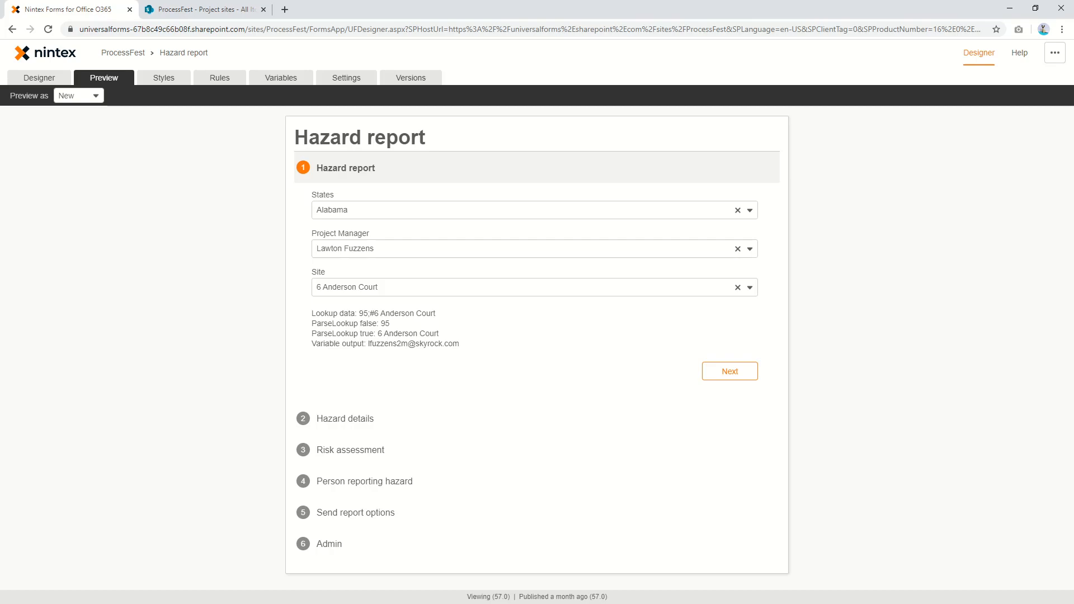
{"action": "mouse_move", "coordinate": [362, 343]}
{"action": "left_mouse_down"}
{"action": "mouse_move", "coordinate": [460, 344]}
{"action": "mouse_move", "coordinate": [378, 334]}
{"action": "mouse_move", "coordinate": [368, 344]}
{"action": "left_mouse_up"}
{"action": "left_click", "coordinate": [462, 344]}
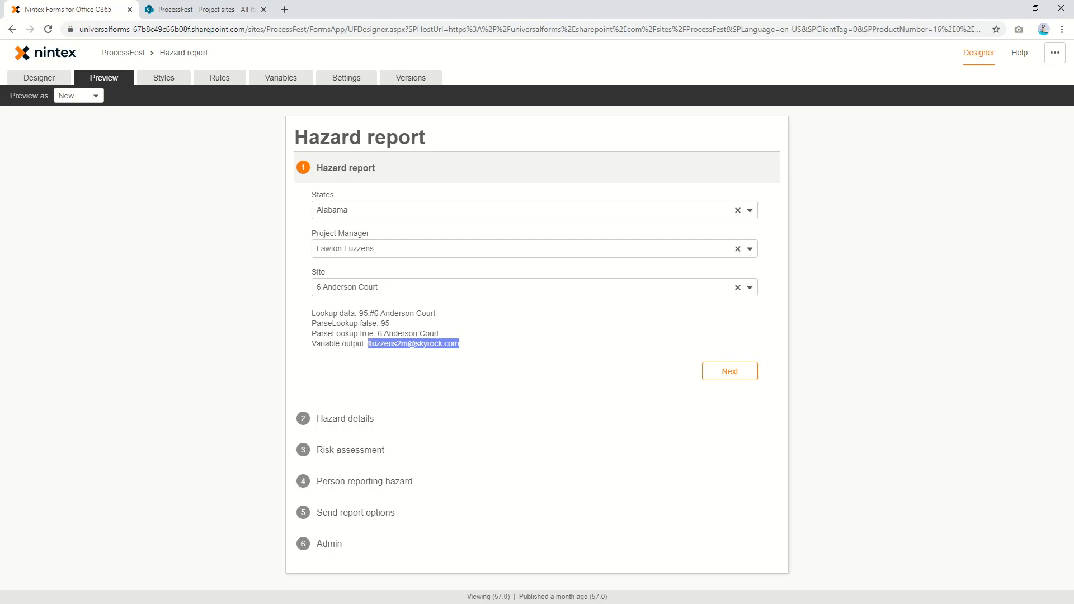
{"action": "left_click", "coordinate": [39, 78]}
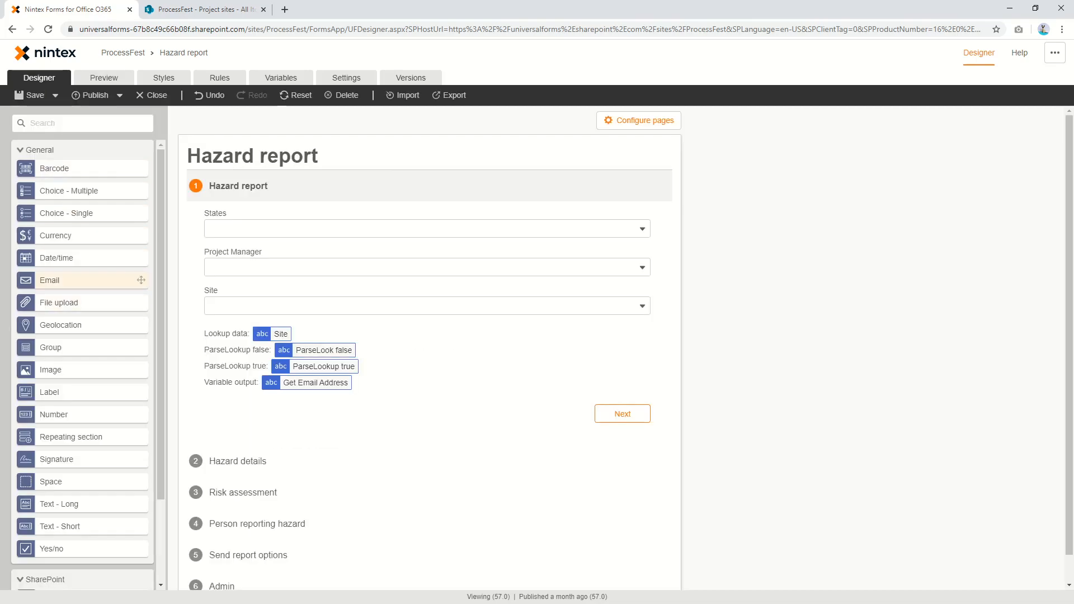
Add a read-only email control titled "Email" between the Site lookup and the label.
{"action": "left_click_drag", "start_coordinate": [141, 279], "coordinate": [393, 326]}
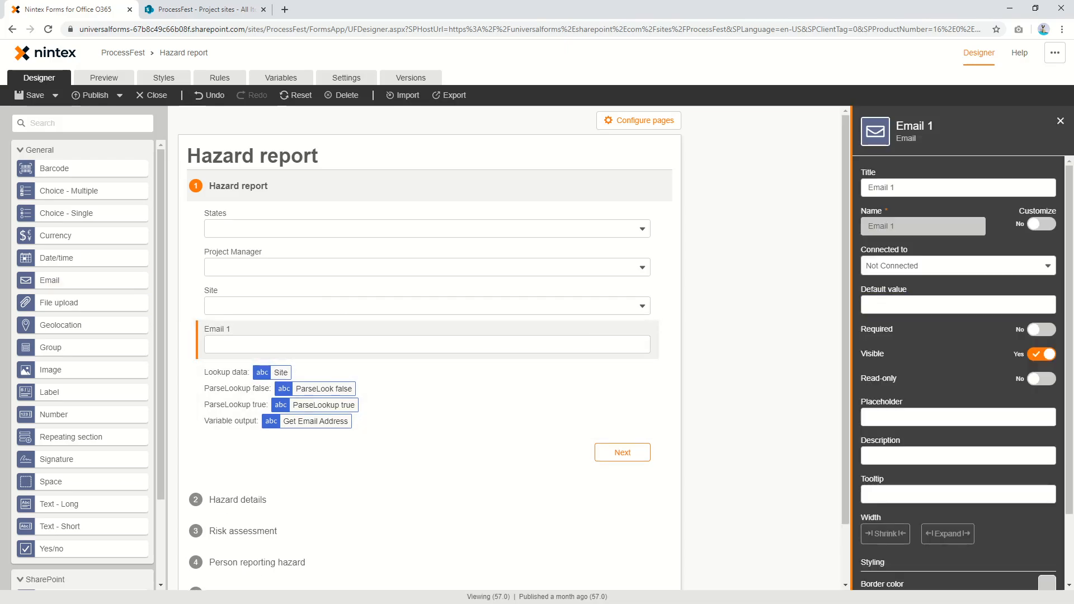
{"action": "left_click", "coordinate": [896, 188]}
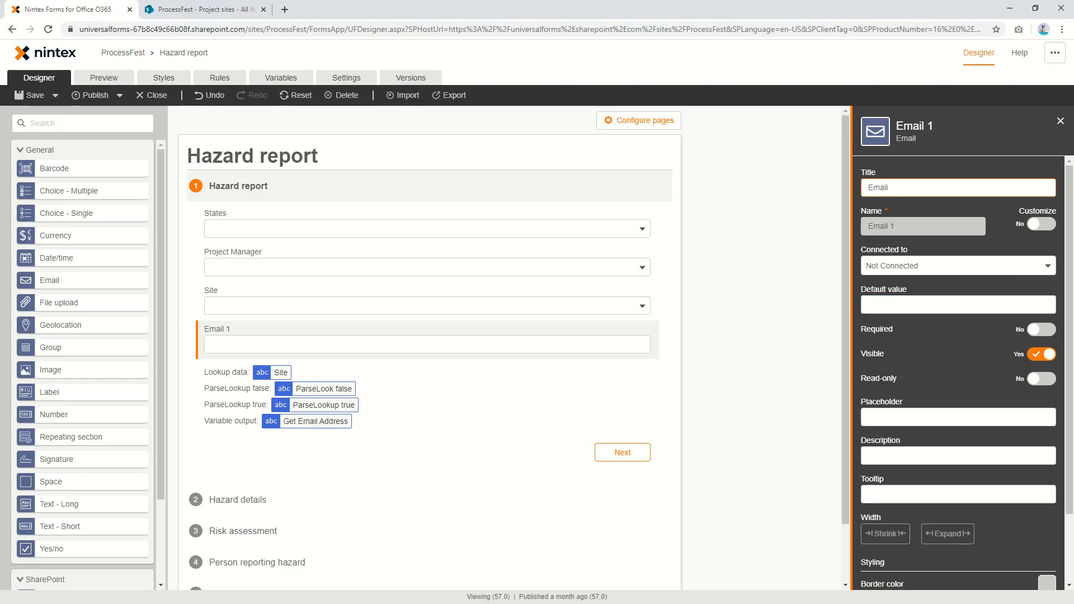
{"action": "left_click", "coordinate": [1042, 379]}
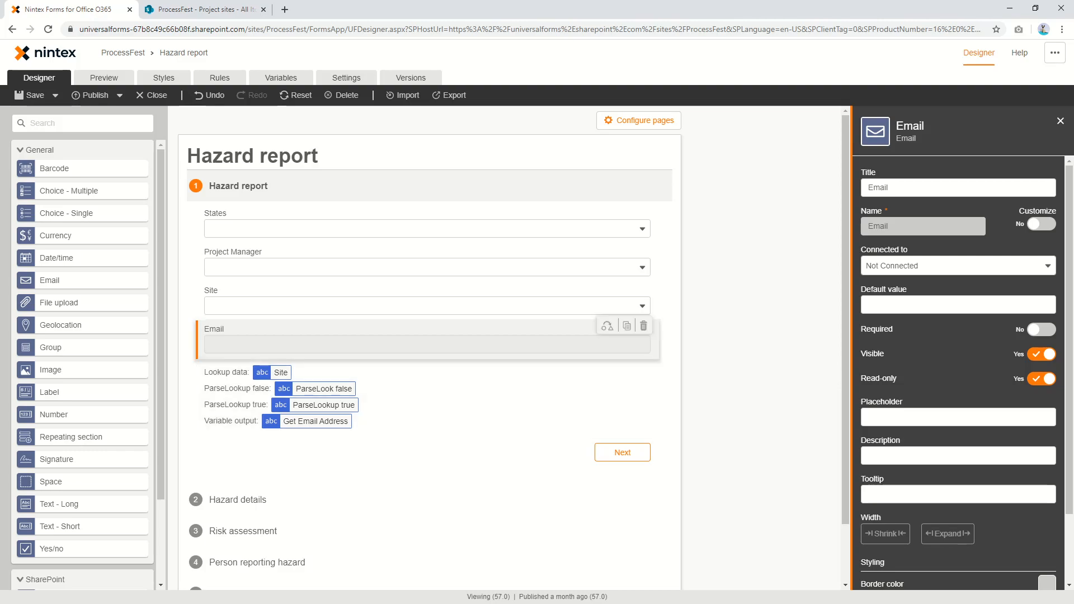
{"action": "left_click", "coordinate": [427, 398]}
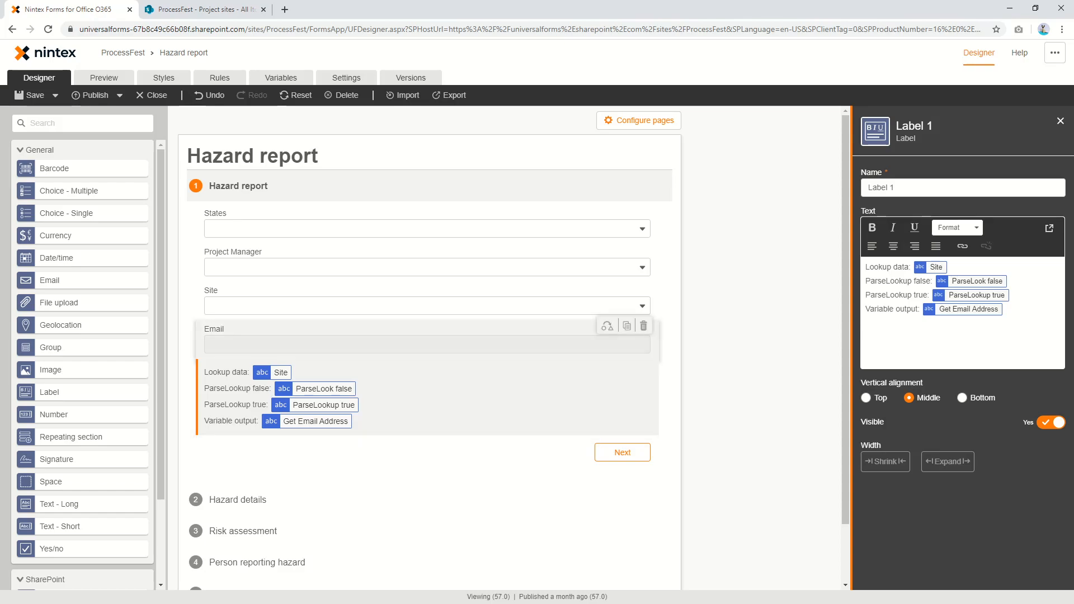
Start a new form rule that applies to the form and name it "Populate email control".
{"action": "left_click", "coordinate": [220, 78]}
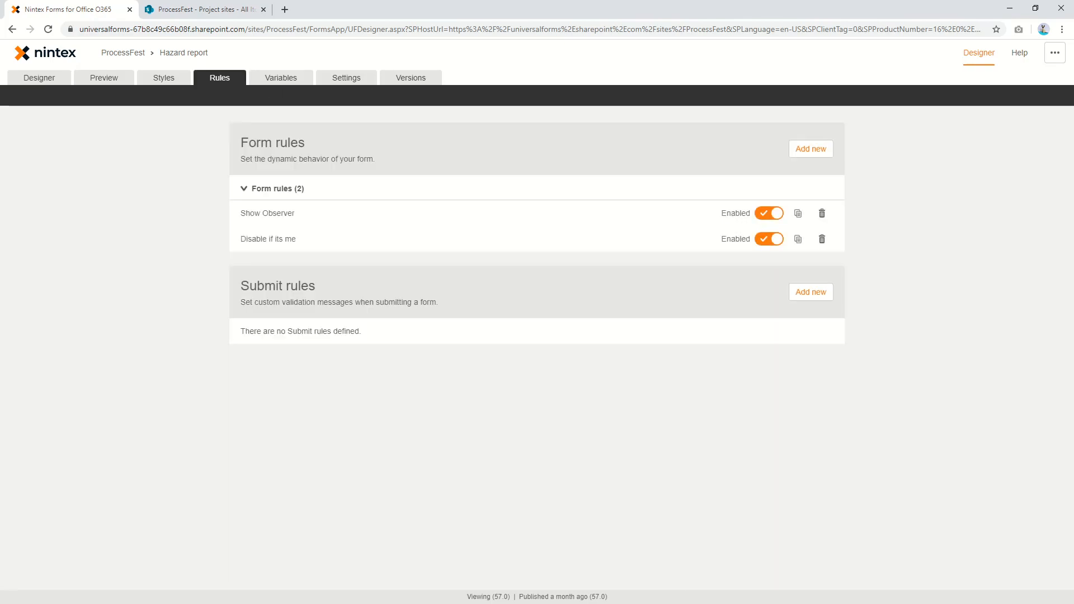
{"action": "left_click", "coordinate": [810, 149]}
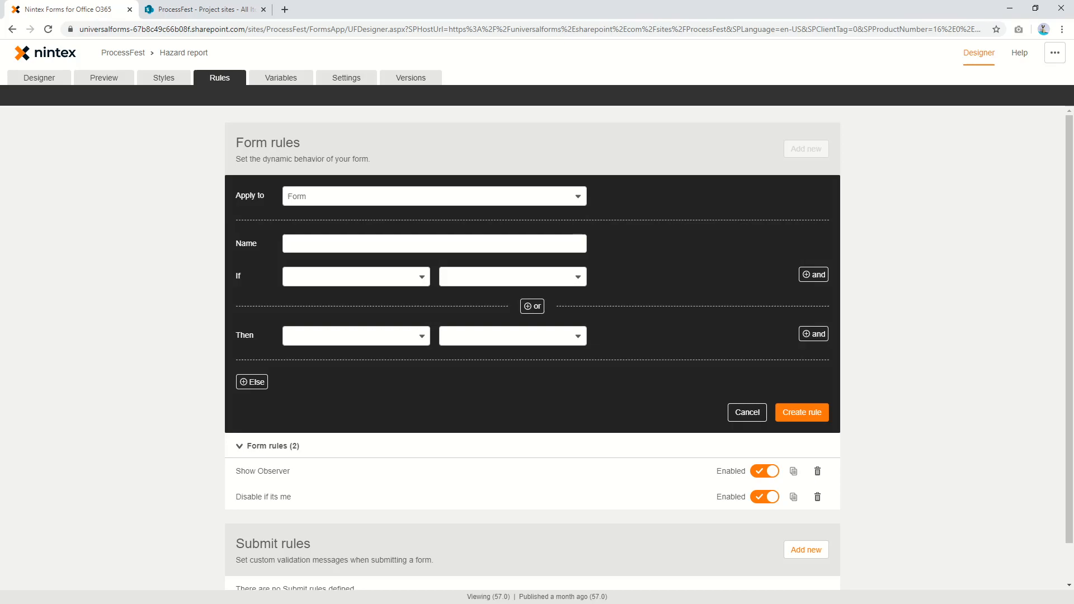
{"action": "type", "text": "Popula"}
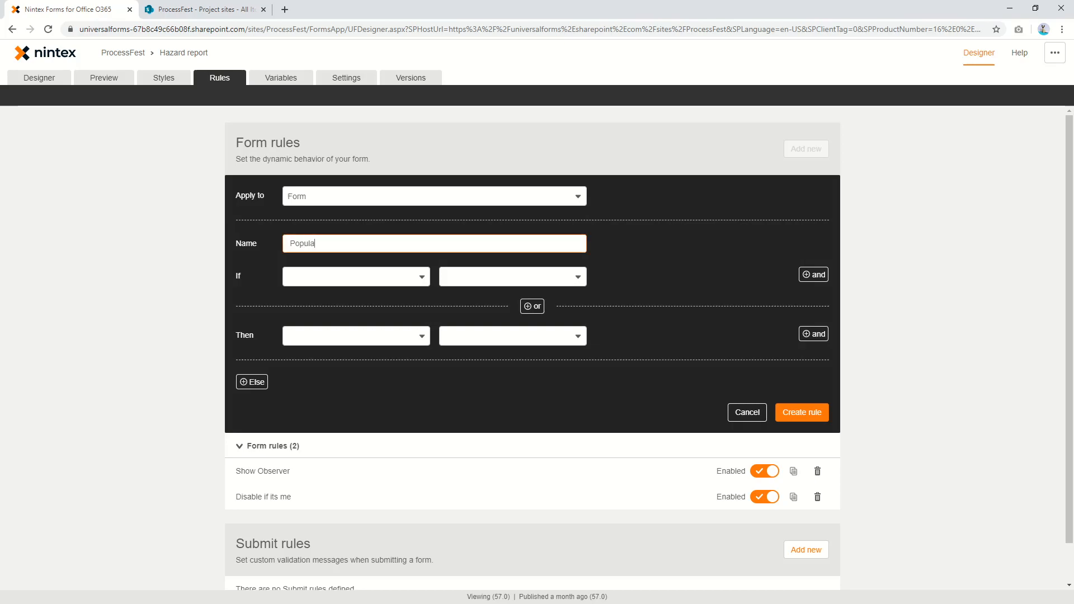
{"action": "type", "text": "te email control"}
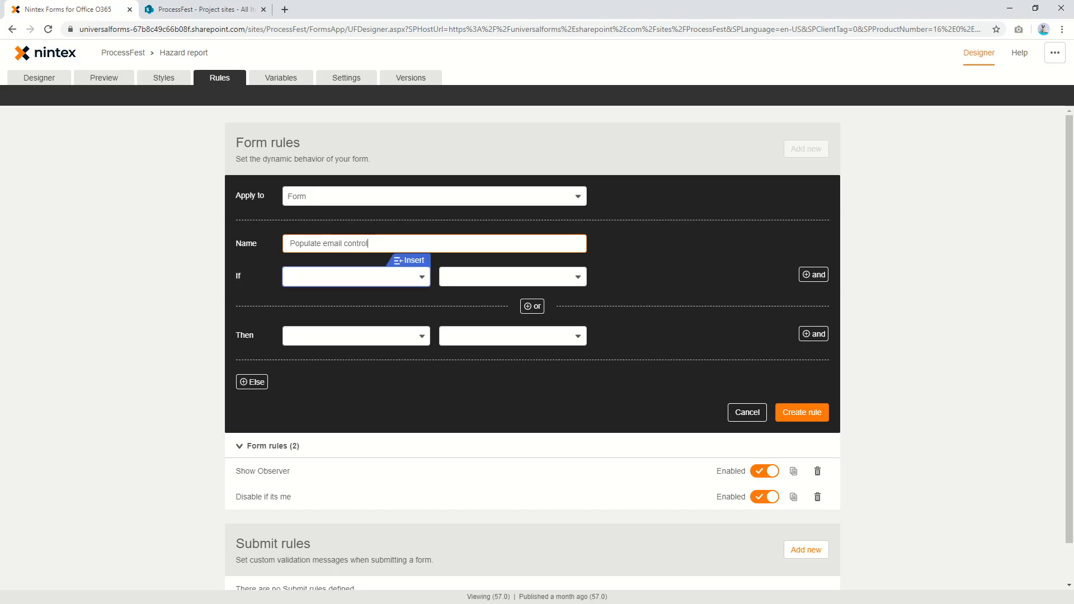
Set the rule's If condition to Site "Is filled".
{"action": "left_click", "coordinate": [356, 276]}
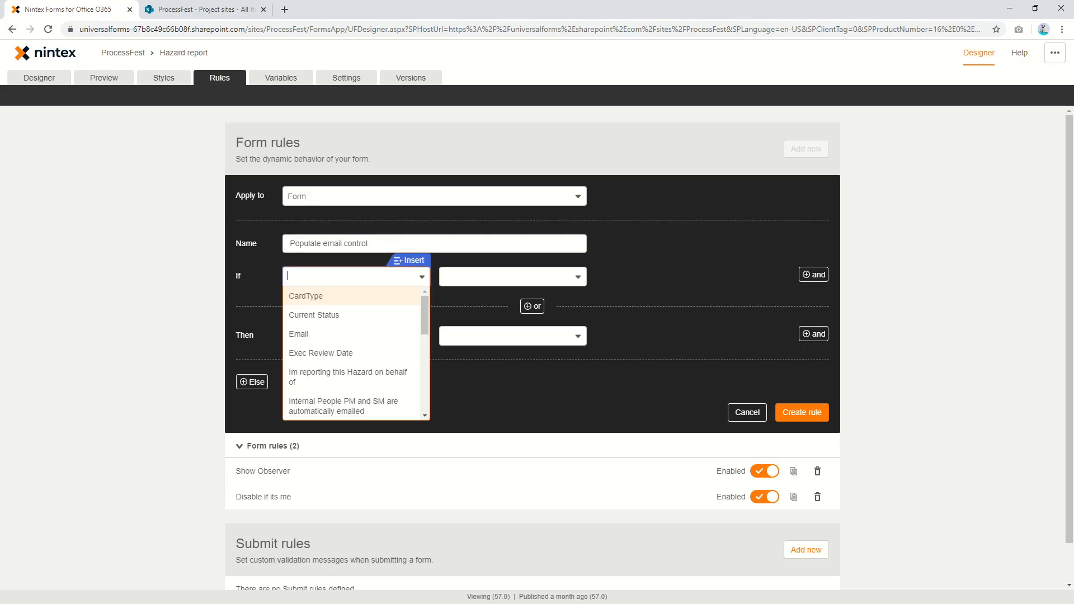
{"action": "key", "text": "Down"}
{"action": "key", "text": "Down"}
{"action": "key", "text": "Down"}
{"action": "key", "text": "Down"}
{"action": "key", "text": "Down"}
{"action": "key", "text": "Down"}
{"action": "key", "text": "Down"}
{"action": "key", "text": "Down"}
{"action": "key", "text": "Down"}
{"action": "key", "text": "Down"}
{"action": "key", "text": "Down"}
{"action": "key", "text": "Down"}
{"action": "key", "text": "Down"}
{"action": "key", "text": "Down"}
{"action": "key", "text": "Down"}
{"action": "key", "text": "Down"}
{"action": "key", "text": "Down"}
{"action": "key", "text": "Down"}
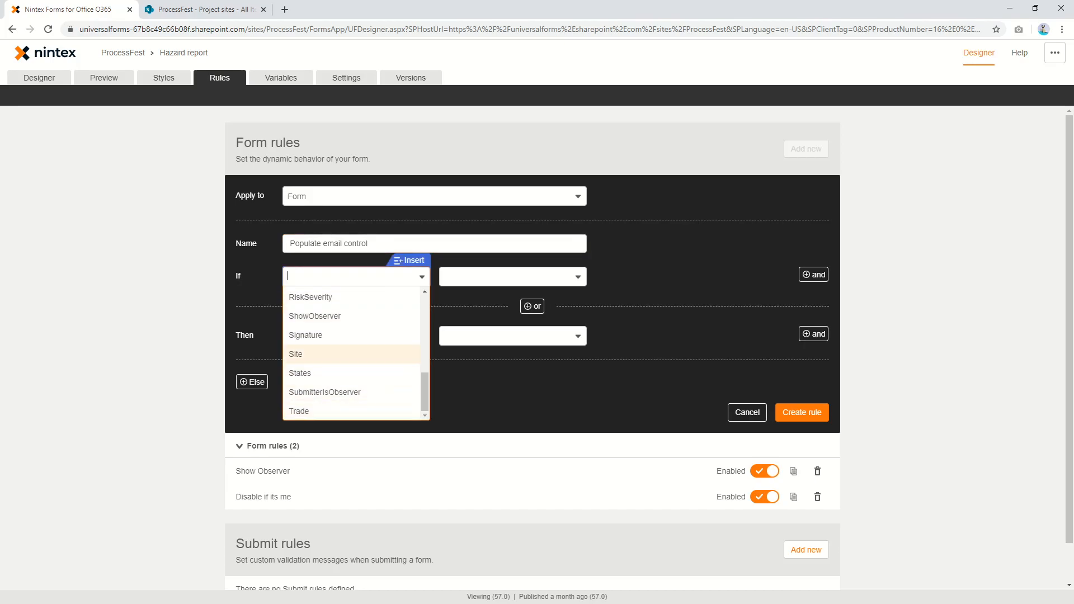
{"action": "left_click", "coordinate": [336, 355]}
{"action": "left_click", "coordinate": [512, 277]}
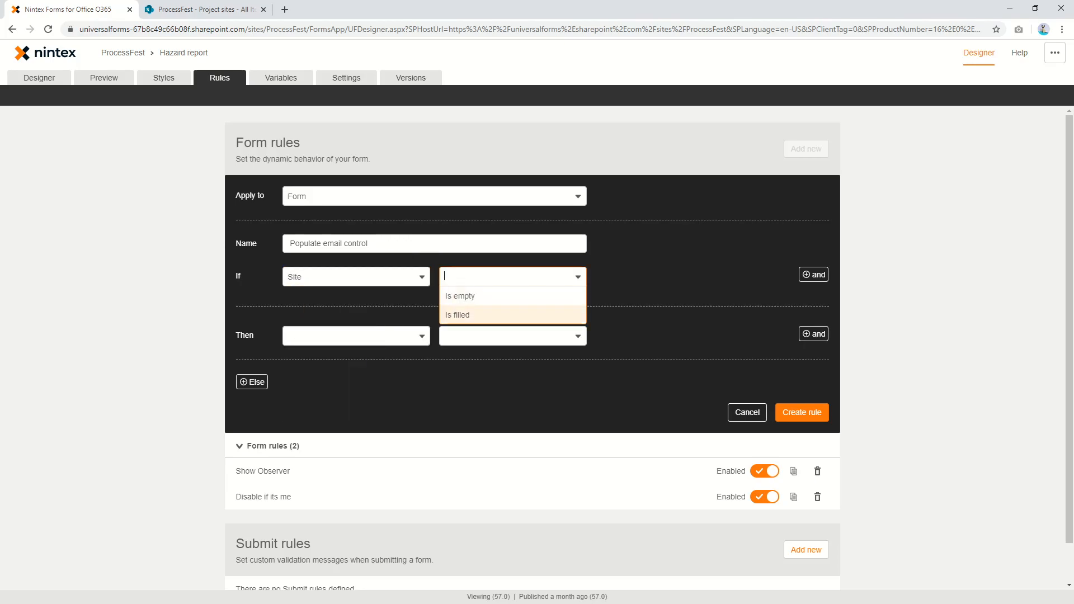
{"action": "key", "text": "Return"}
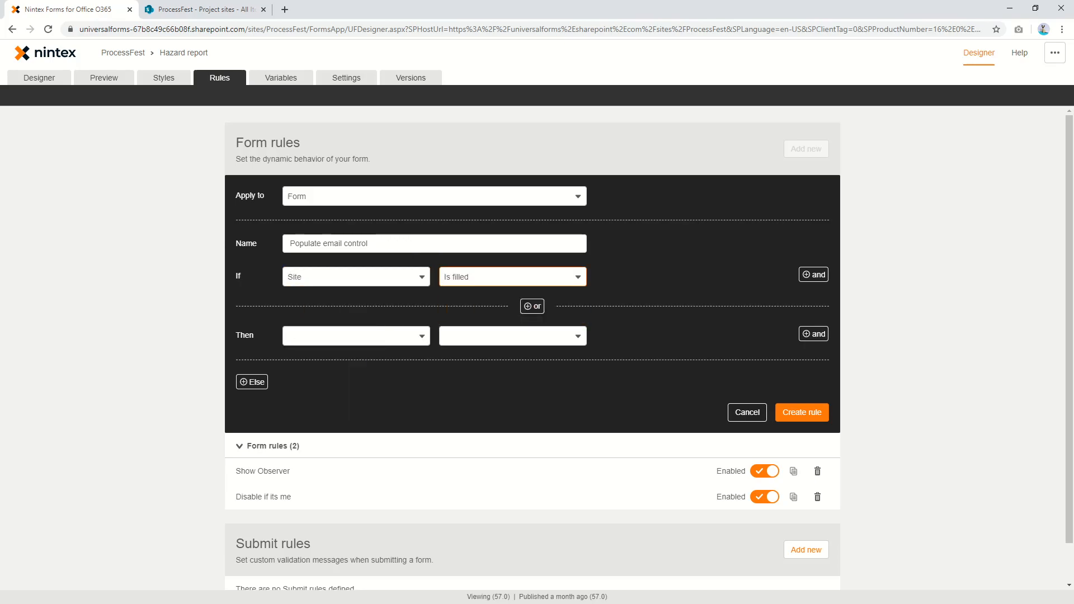
Set the rule's Then action to fill the Email control's Value with the Get Email Address form variable.
{"action": "left_click", "coordinate": [357, 336]}
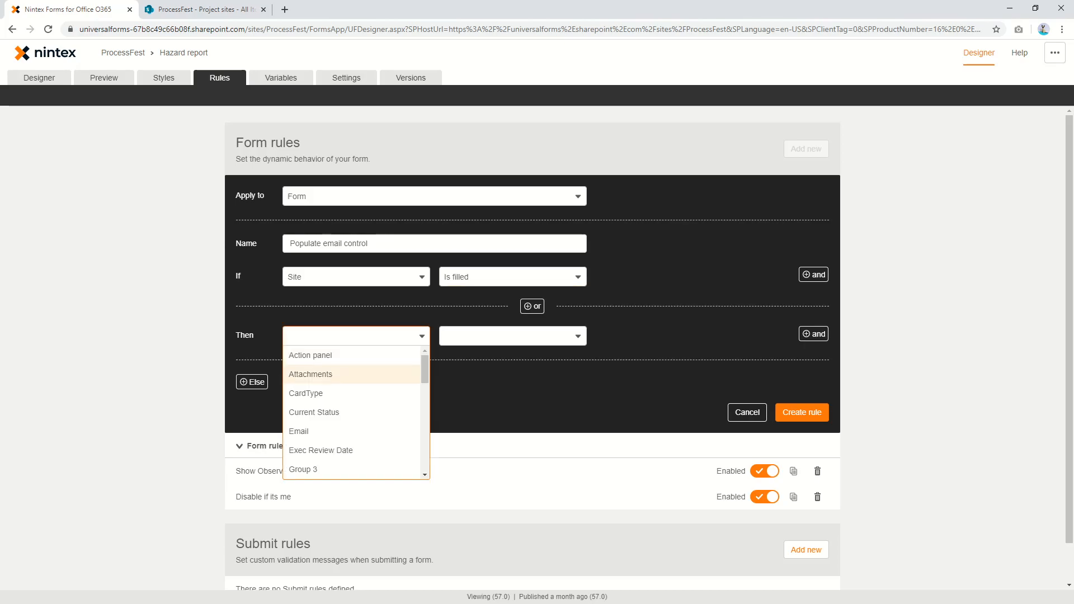
{"action": "scroll", "coordinate": [357, 394], "scroll_direction": "down", "scroll_amount": 1}
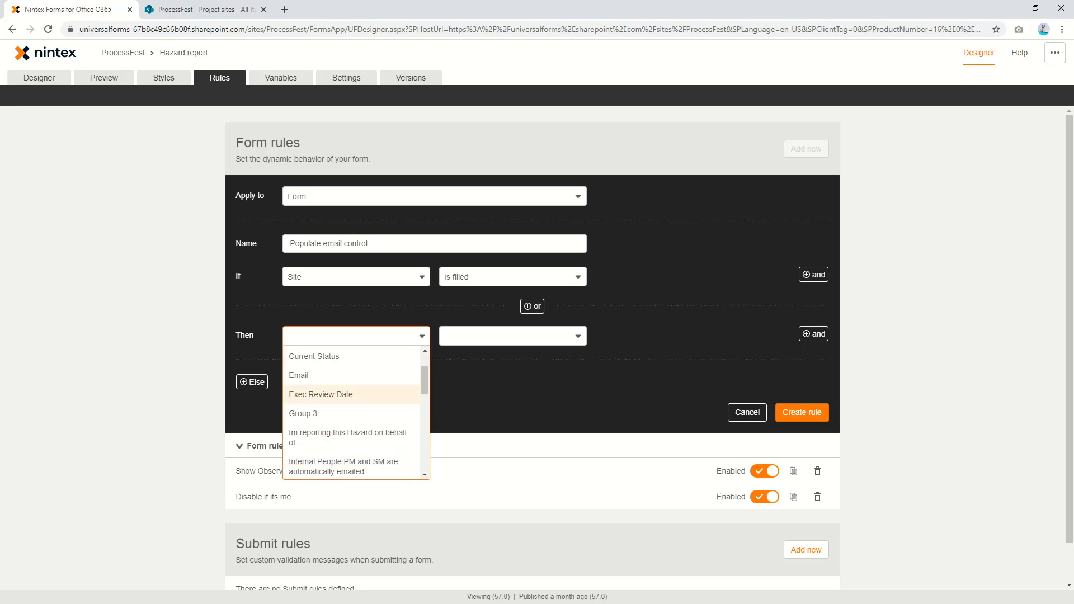
{"action": "left_click", "coordinate": [356, 375]}
{"action": "left_click", "coordinate": [513, 336]}
{"action": "scroll", "coordinate": [513, 413], "scroll_direction": "down", "scroll_amount": 2}
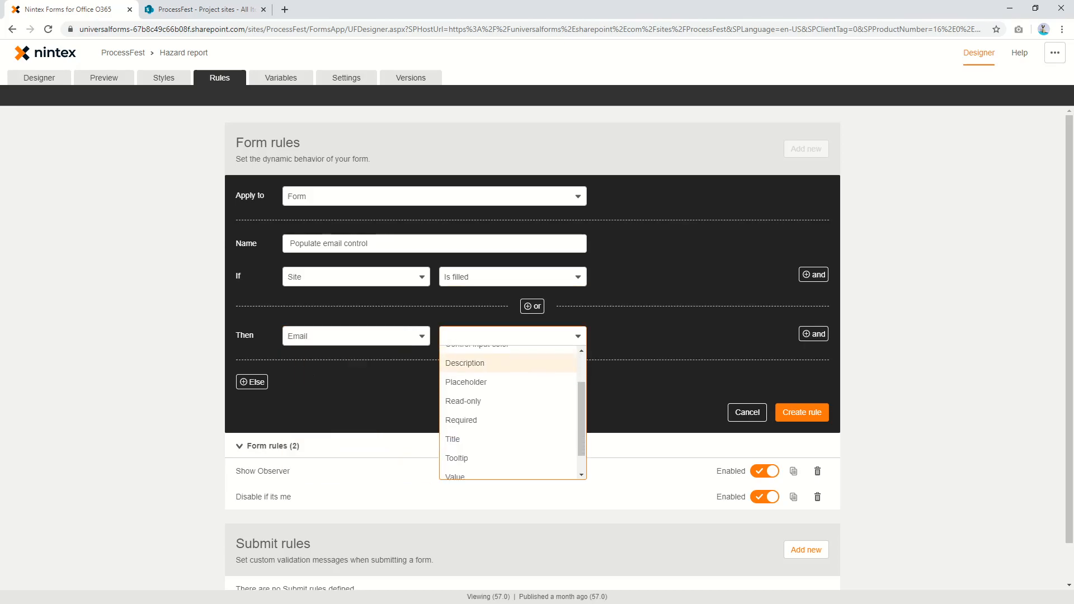
{"action": "left_click", "coordinate": [464, 451]}
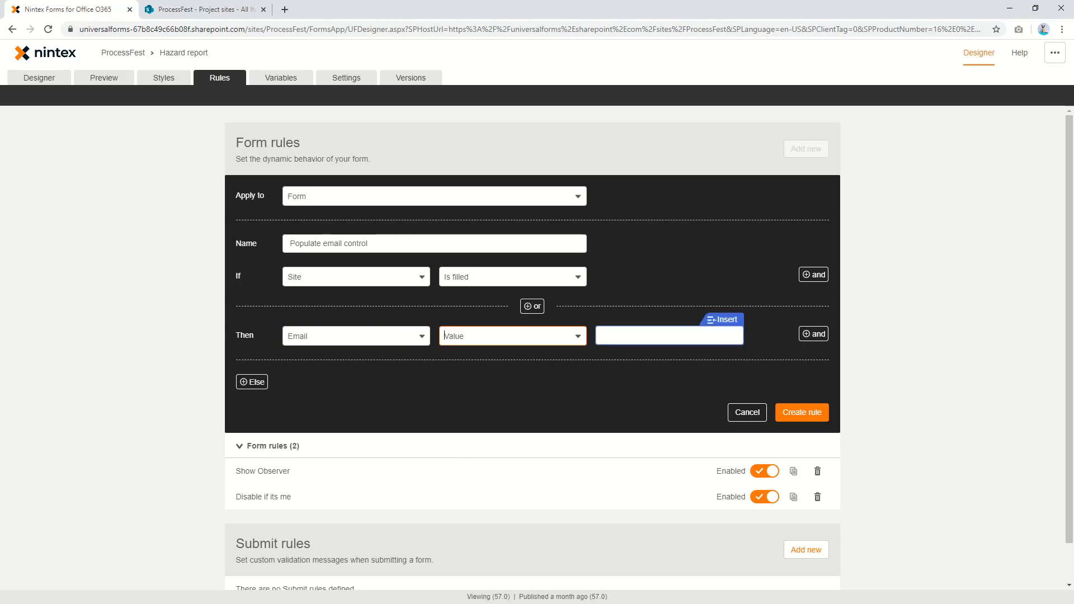
{"action": "left_click", "coordinate": [722, 320]}
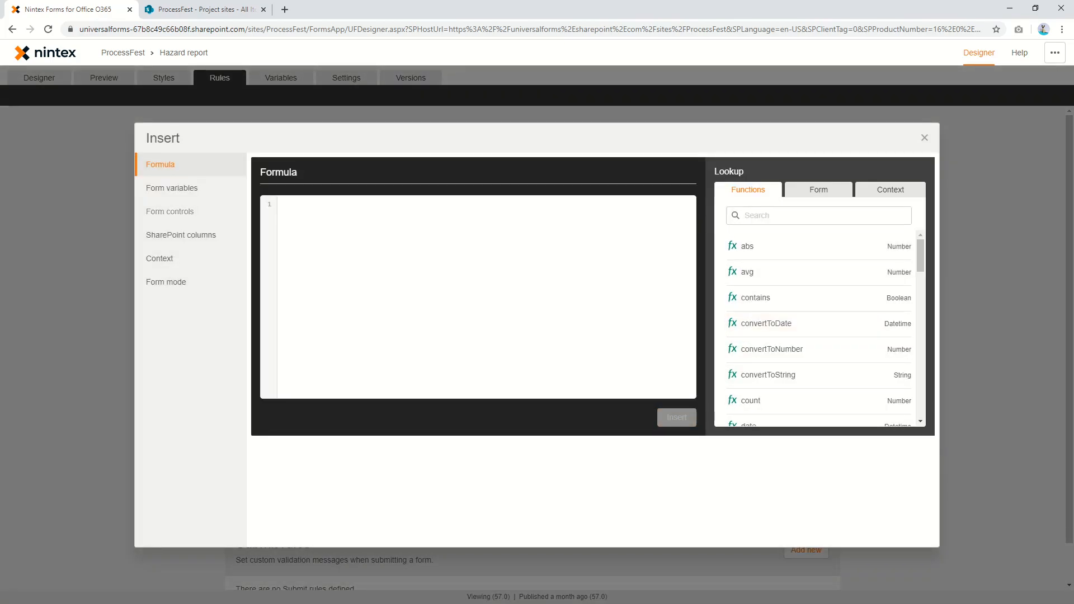
{"action": "left_click", "coordinate": [172, 188]}
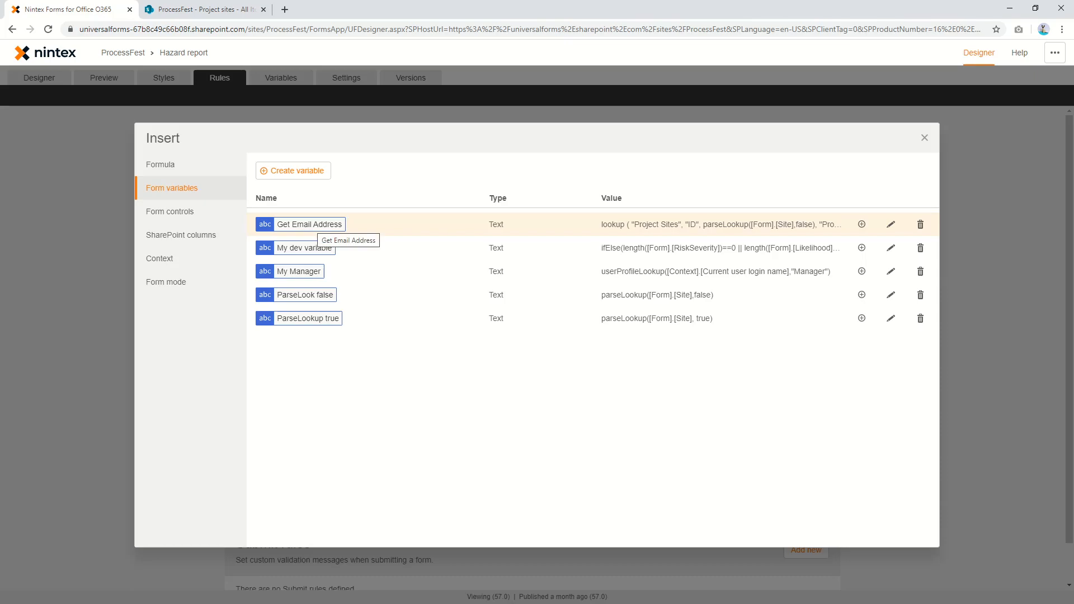
{"action": "left_click", "coordinate": [309, 224]}
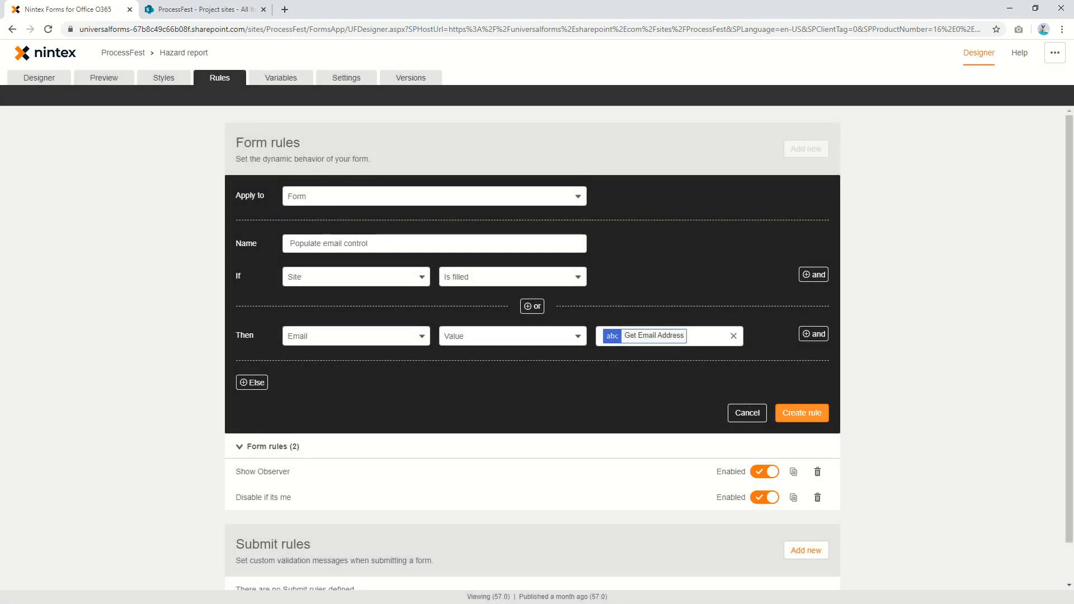
Add an Else action that targets the Email control, and create the rule.
{"action": "left_click", "coordinate": [252, 382]}
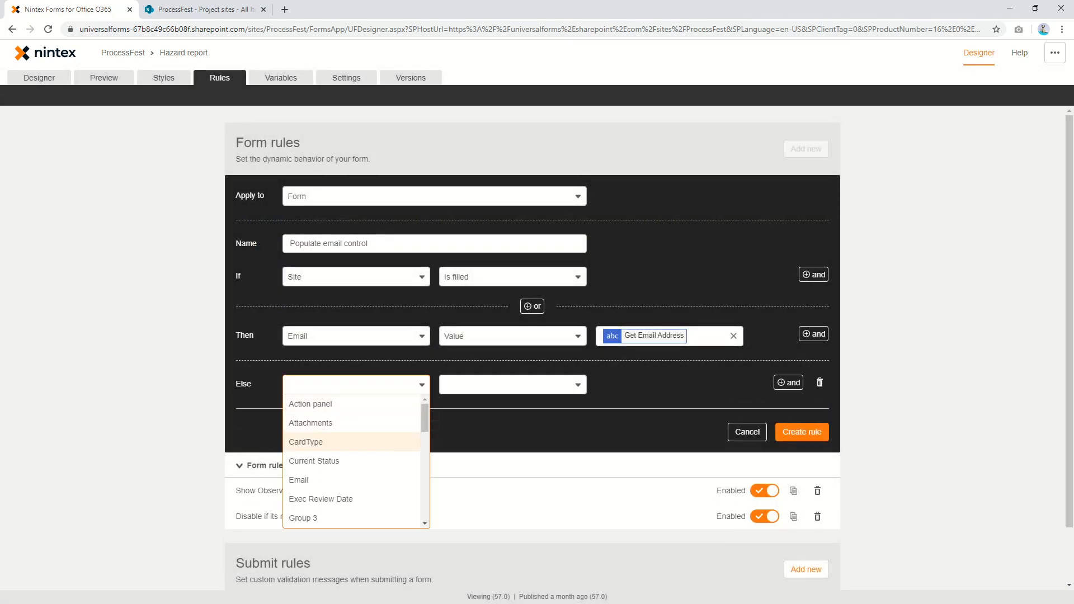
{"action": "left_click", "coordinate": [314, 480]}
{"action": "left_click", "coordinate": [492, 384]}
{"action": "scroll", "coordinate": [487, 480], "scroll_direction": "down", "scroll_amount": 1}
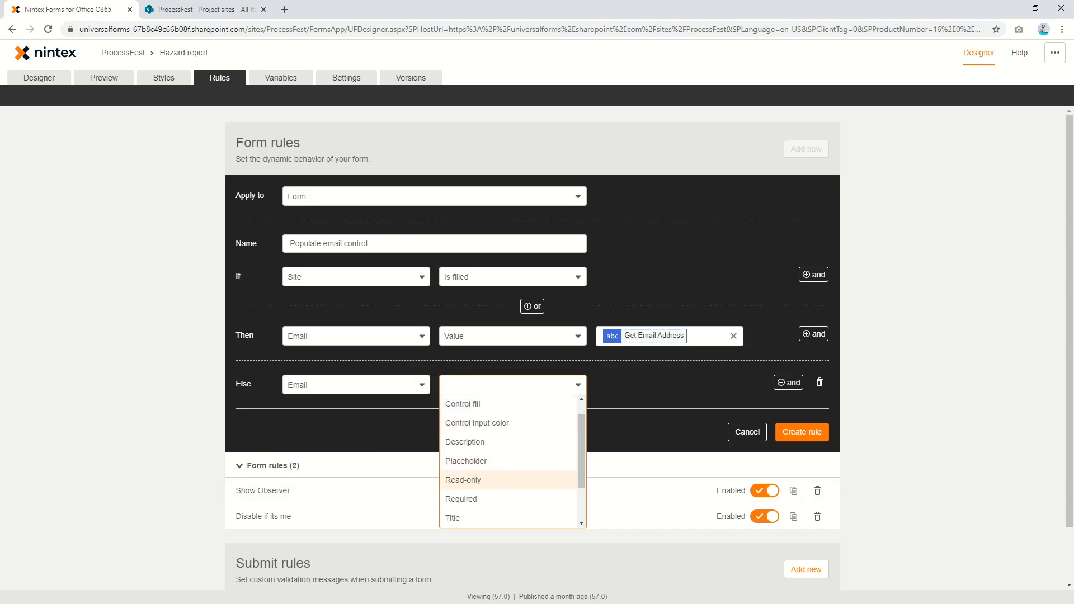
{"action": "left_click", "coordinate": [454, 519]}
{"action": "left_click", "coordinate": [801, 432]}
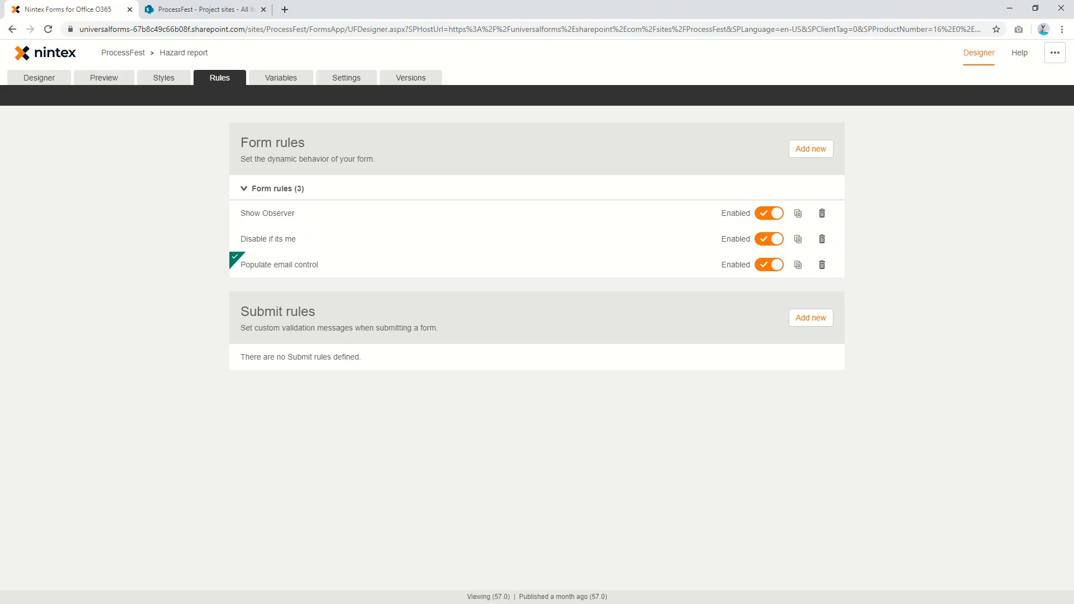
Preview the form with Alabama and the first project manager and site offered, and compare the Email field with the label's output lines.
{"action": "left_click", "coordinate": [104, 78]}
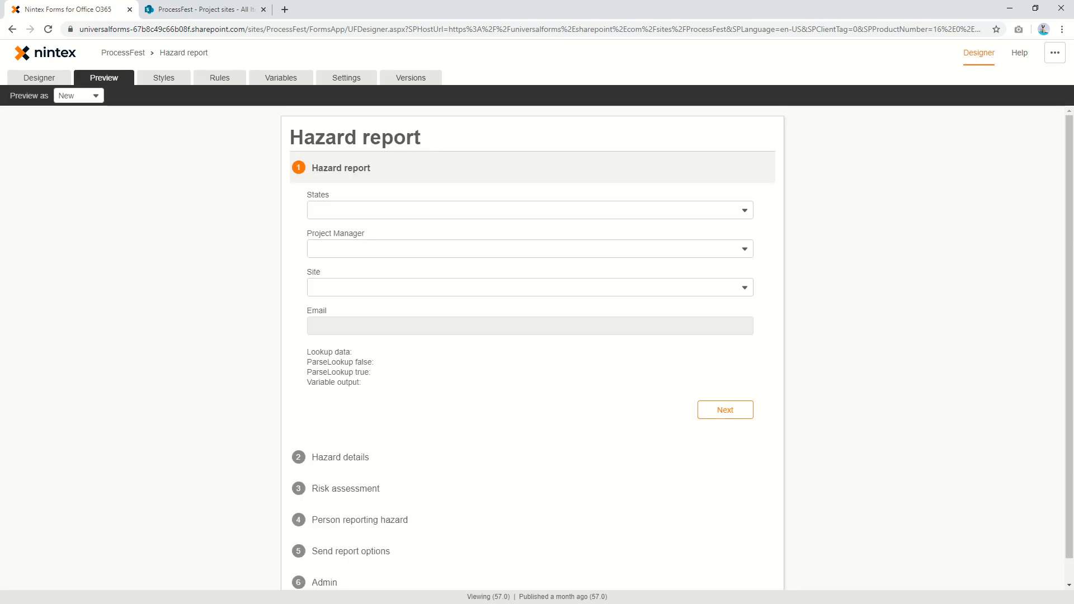
{"action": "left_click", "coordinate": [530, 210]}
{"action": "left_click", "coordinate": [526, 228]}
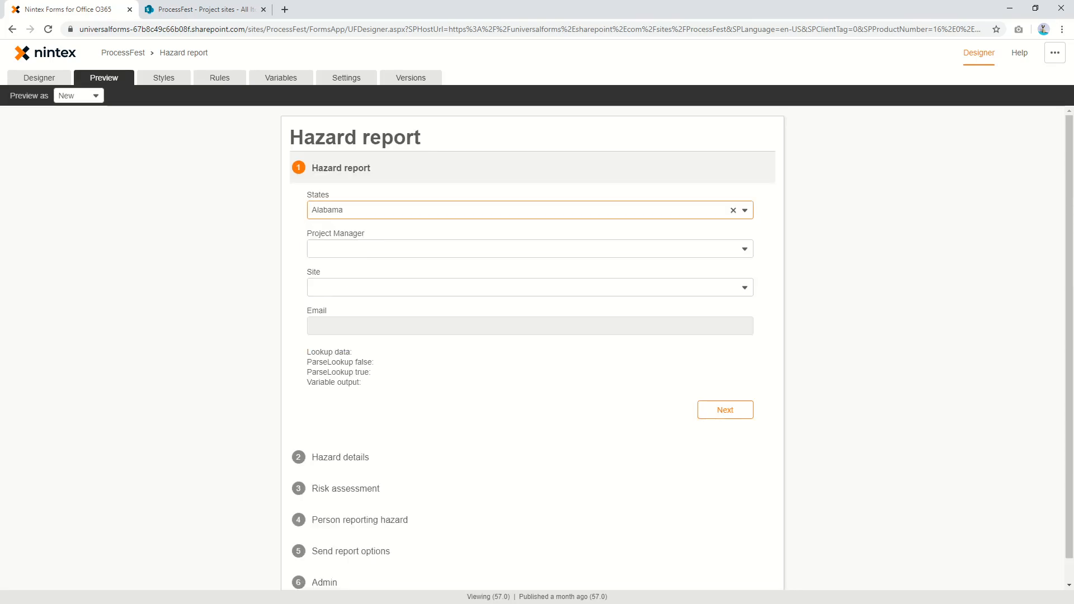
{"action": "left_click", "coordinate": [530, 249]}
{"action": "left_click", "coordinate": [526, 267]}
{"action": "left_click", "coordinate": [526, 288]}
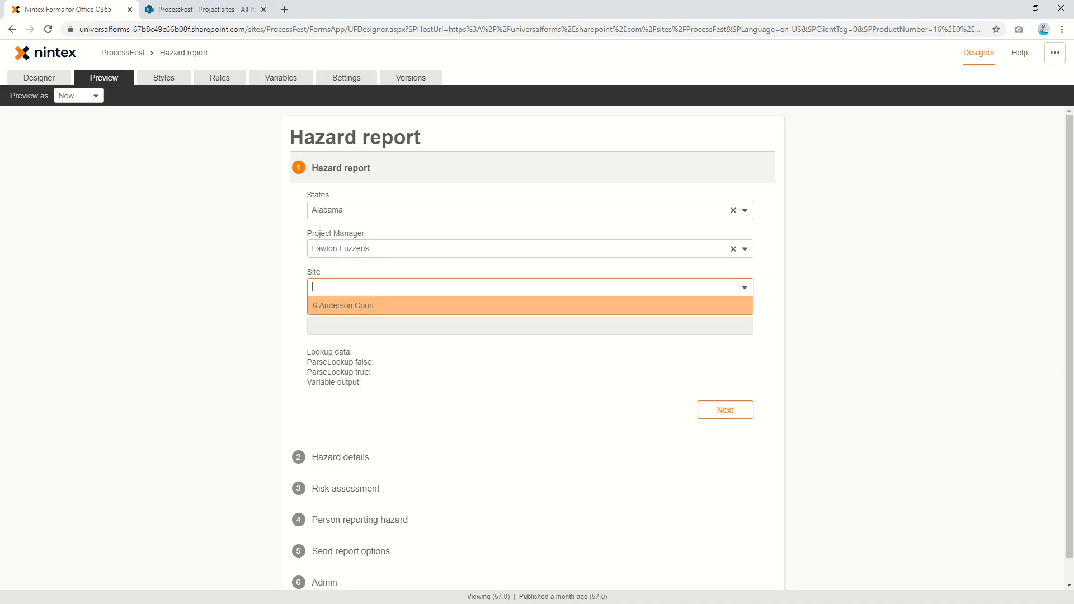
{"action": "left_click", "coordinate": [526, 305]}
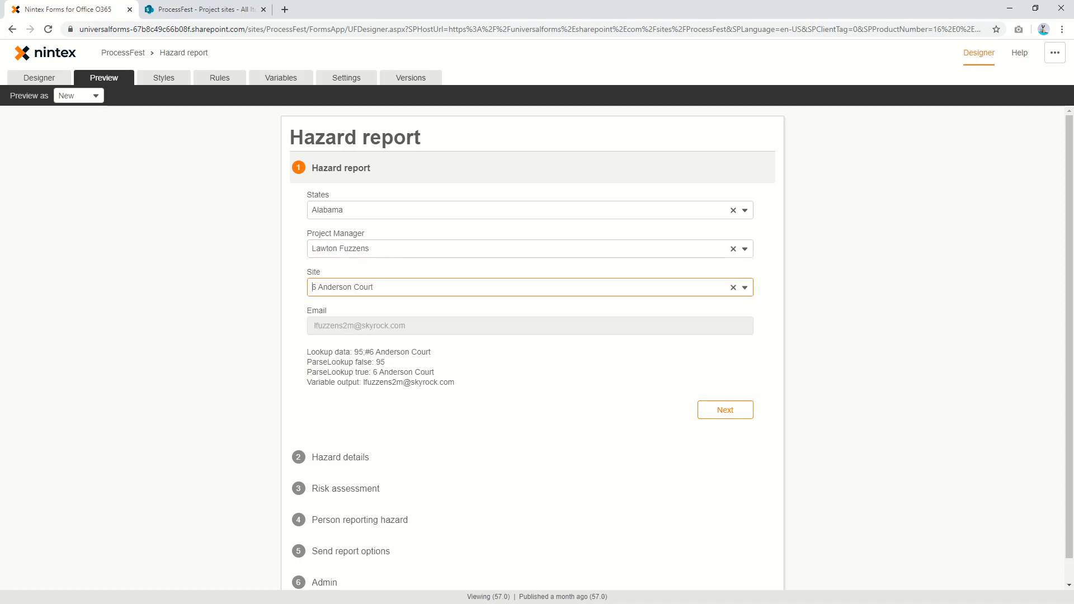
{"action": "left_click_drag", "start_coordinate": [334, 326], "coordinate": [407, 326]}
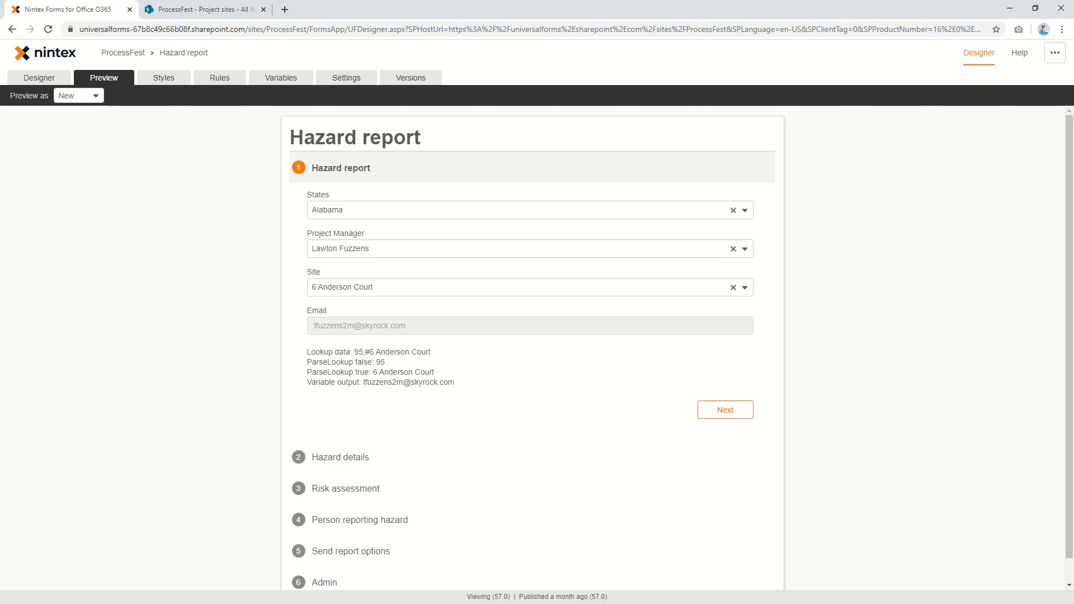
{"action": "left_click_drag", "start_coordinate": [454, 382], "coordinate": [307, 352]}
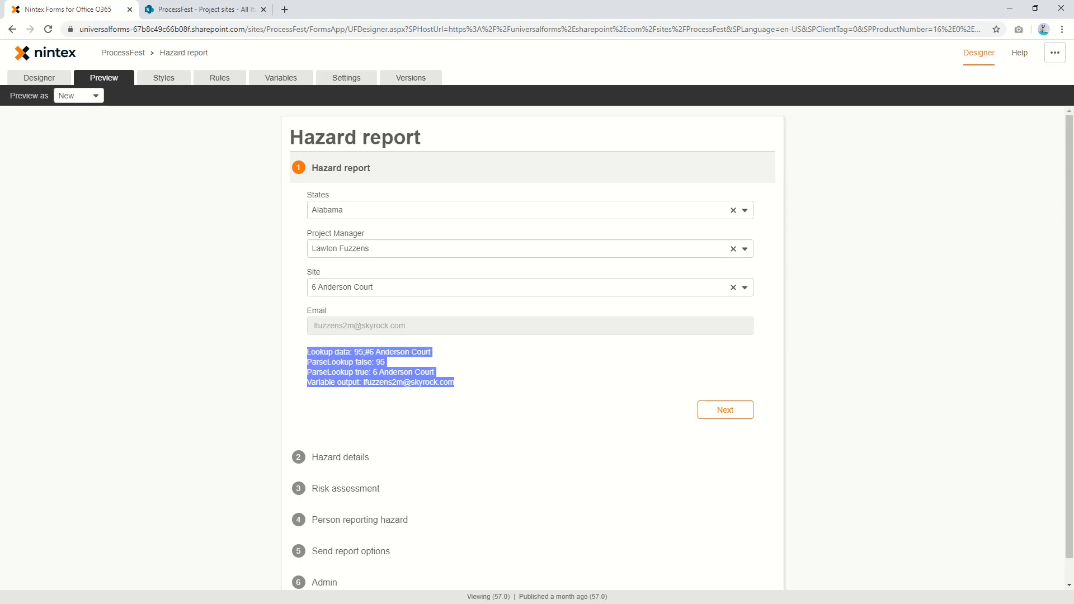